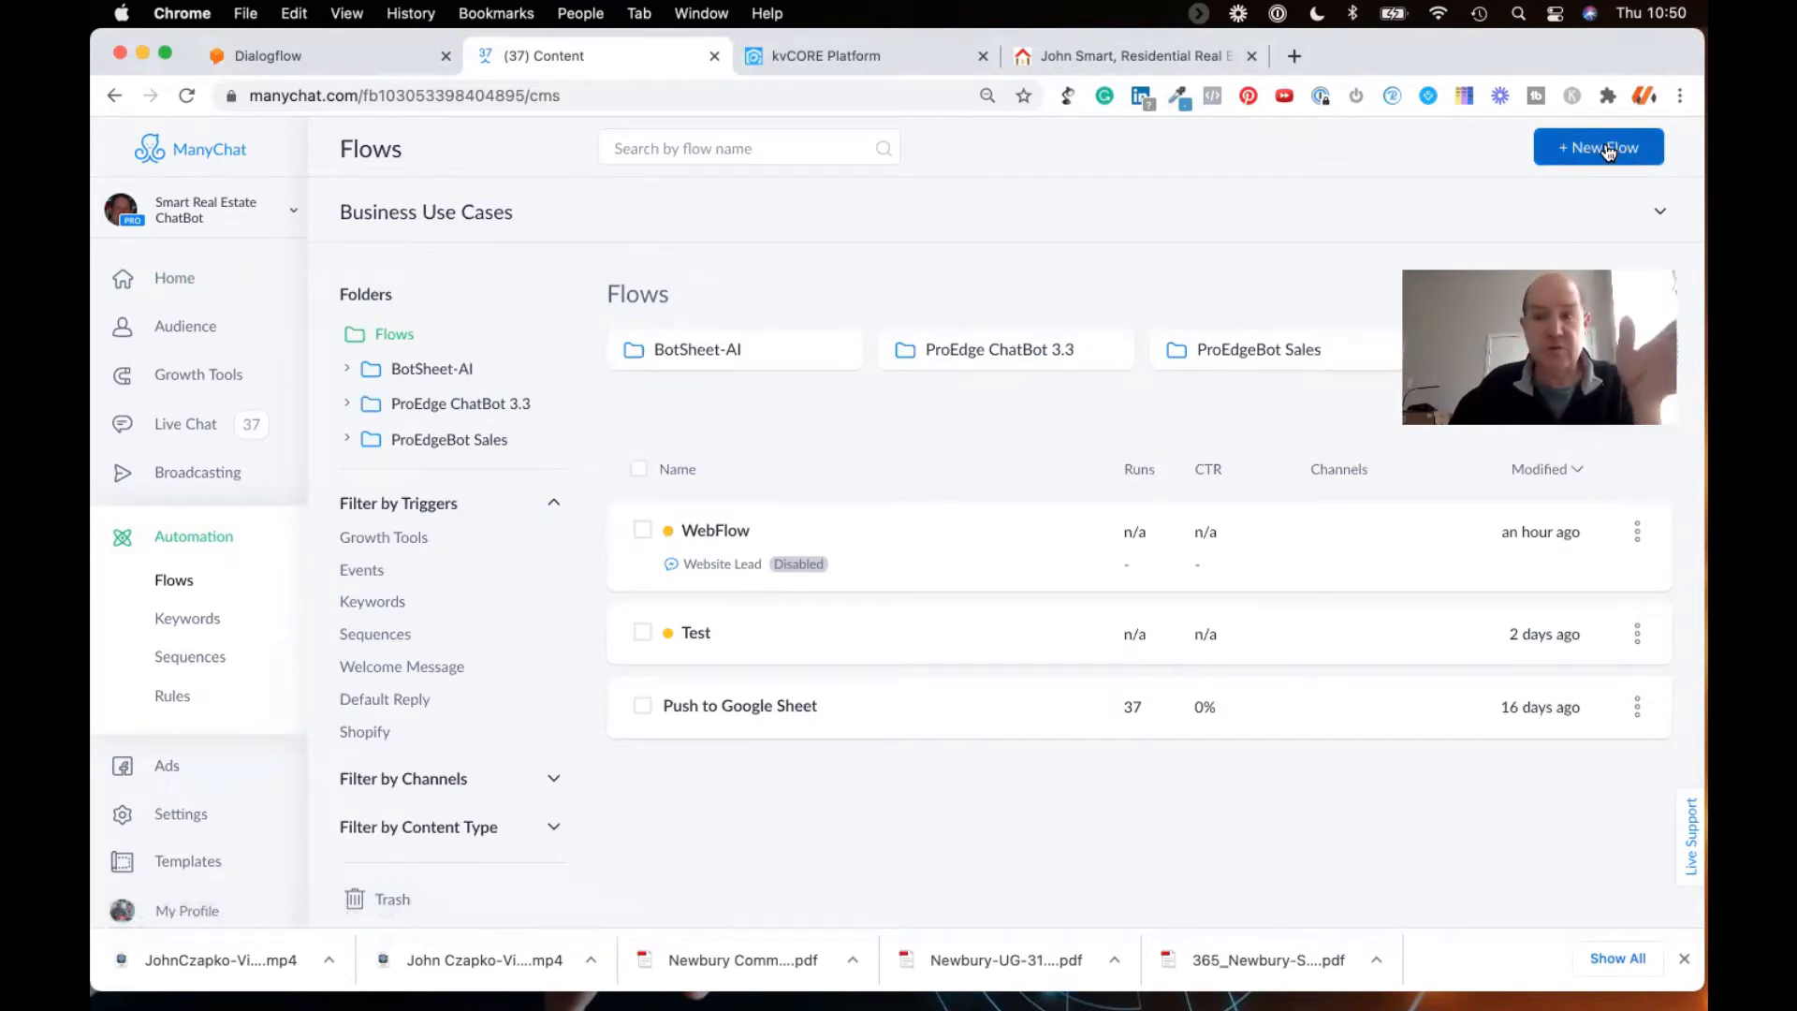
Step: Open the ProEdge - WebChat Main Menu flow from the ProEdge ChatBot 3.3 folder for editing
{"action": "left_click", "coordinate": [1007, 352]}
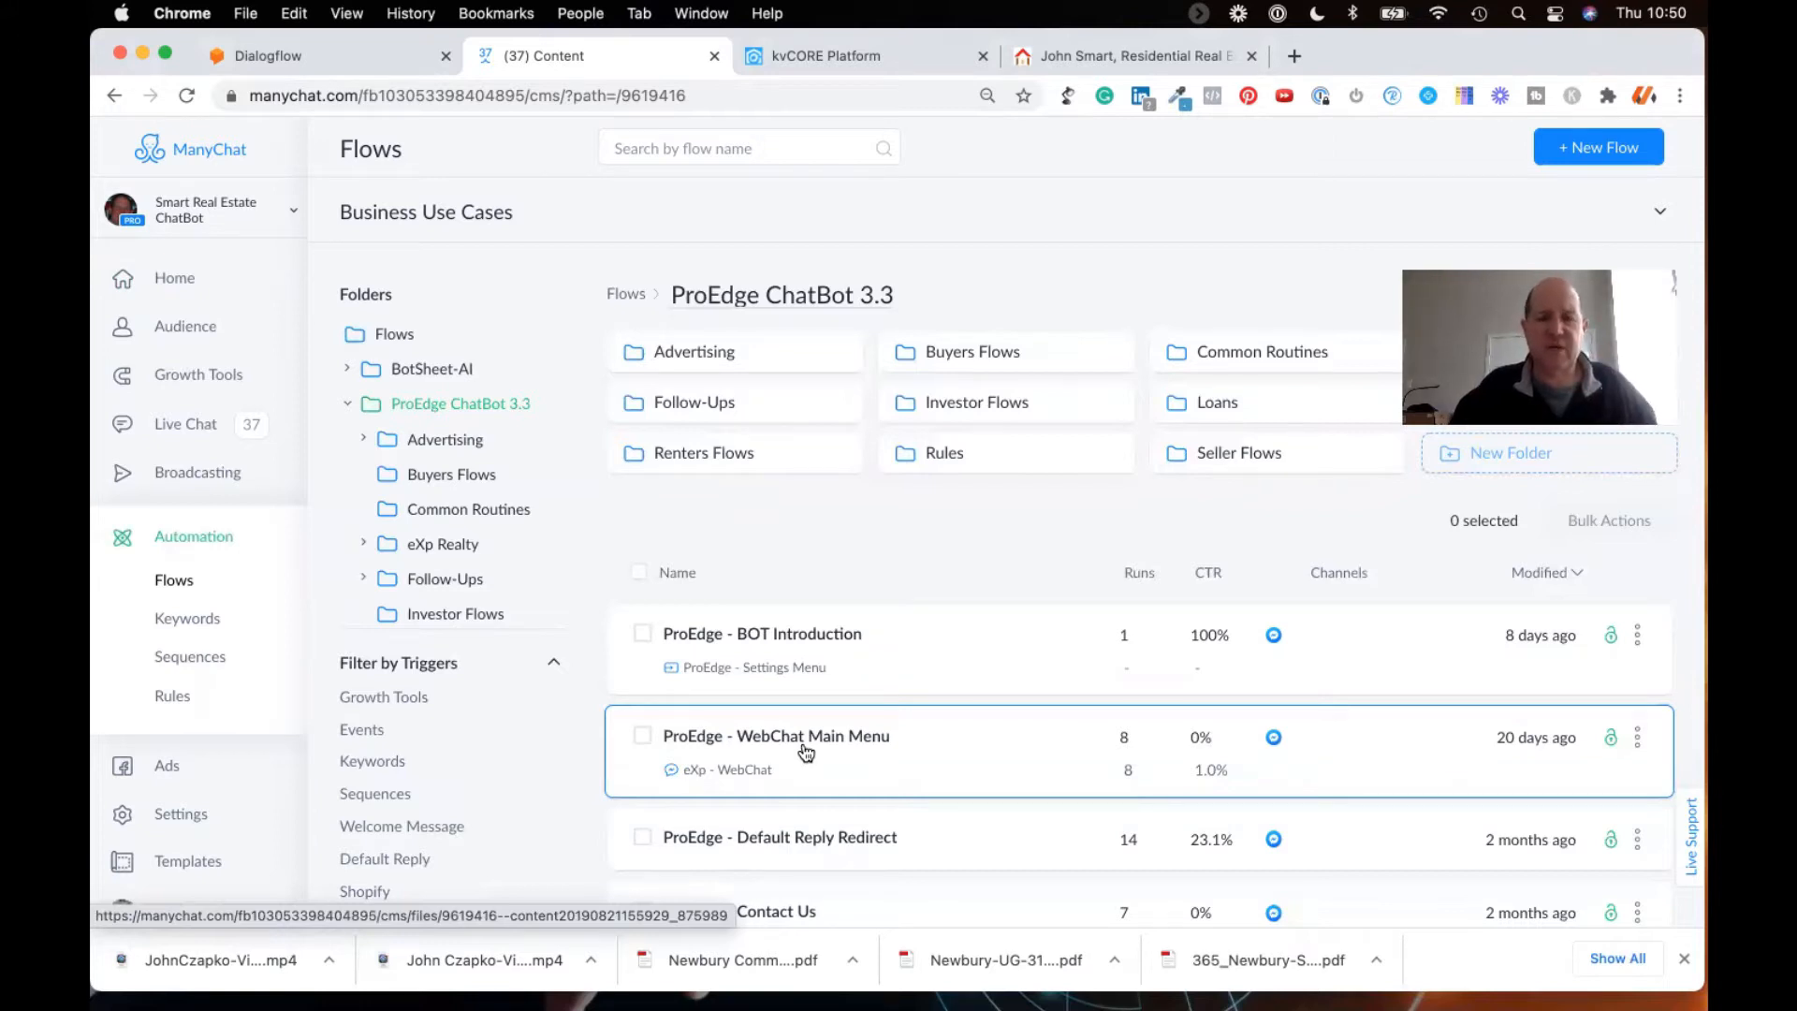
{"action": "left_click", "coordinate": [805, 753]}
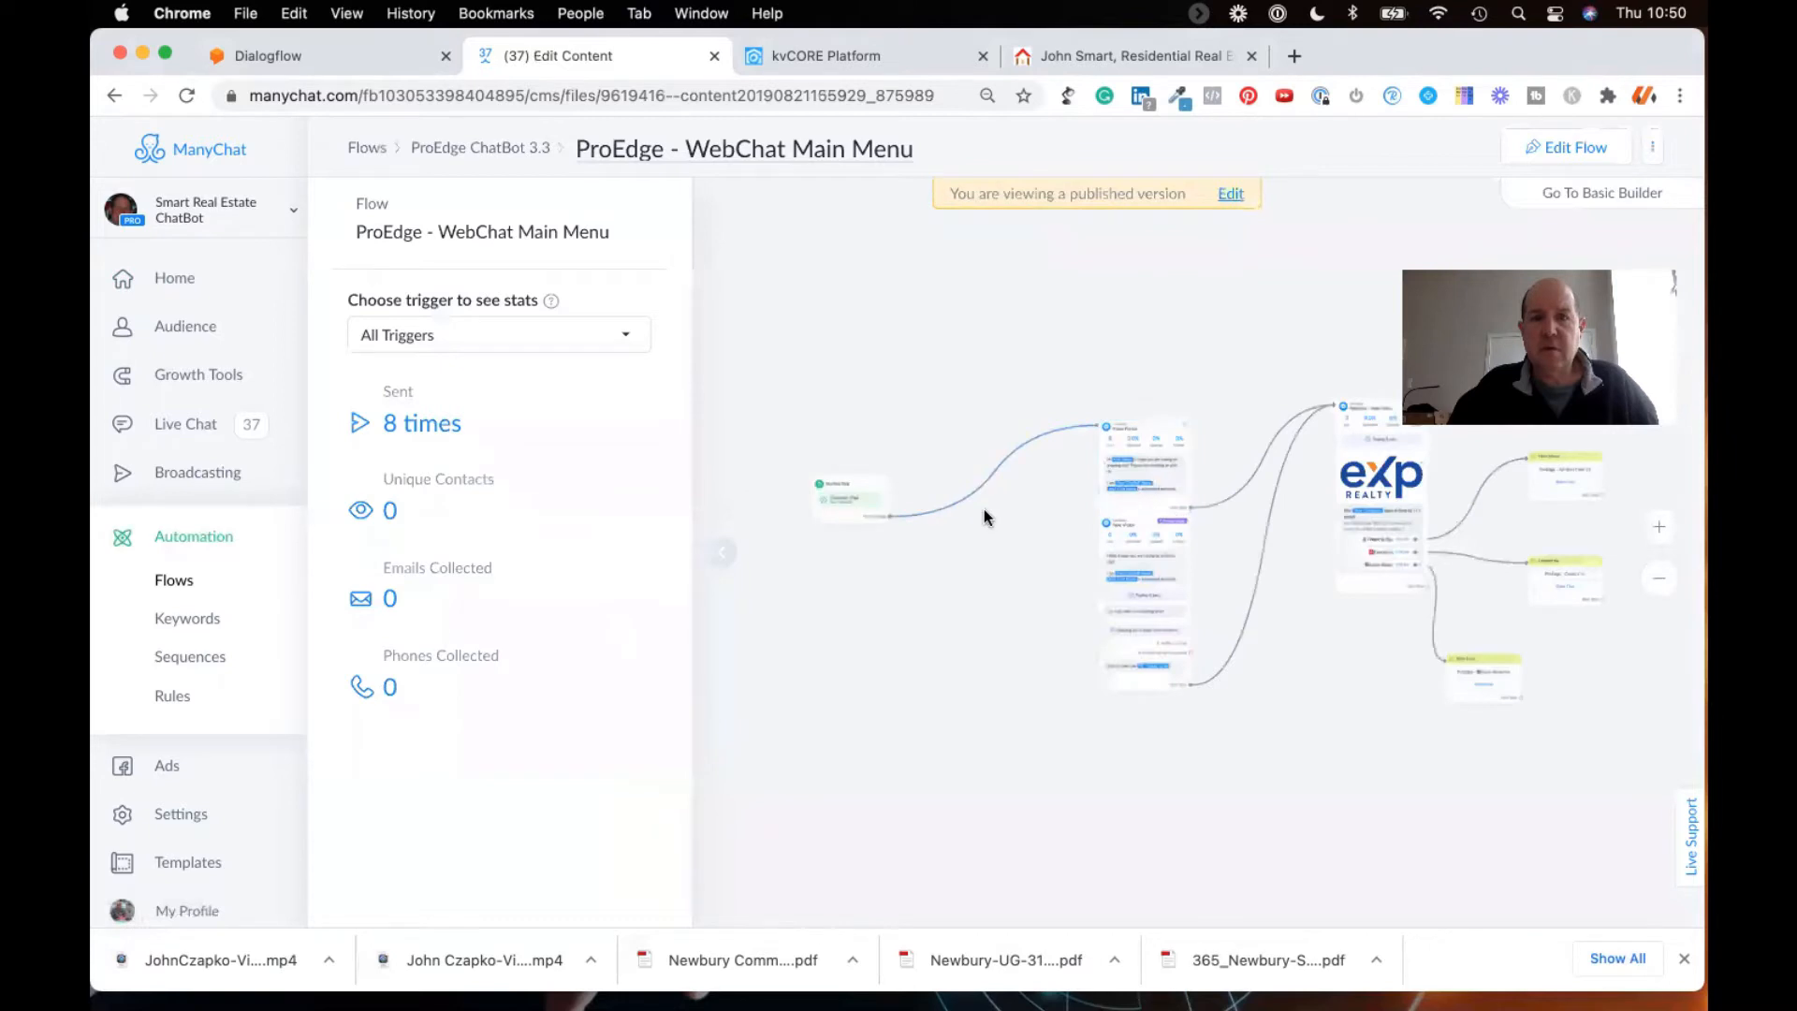
{"action": "left_click", "coordinate": [1538, 146]}
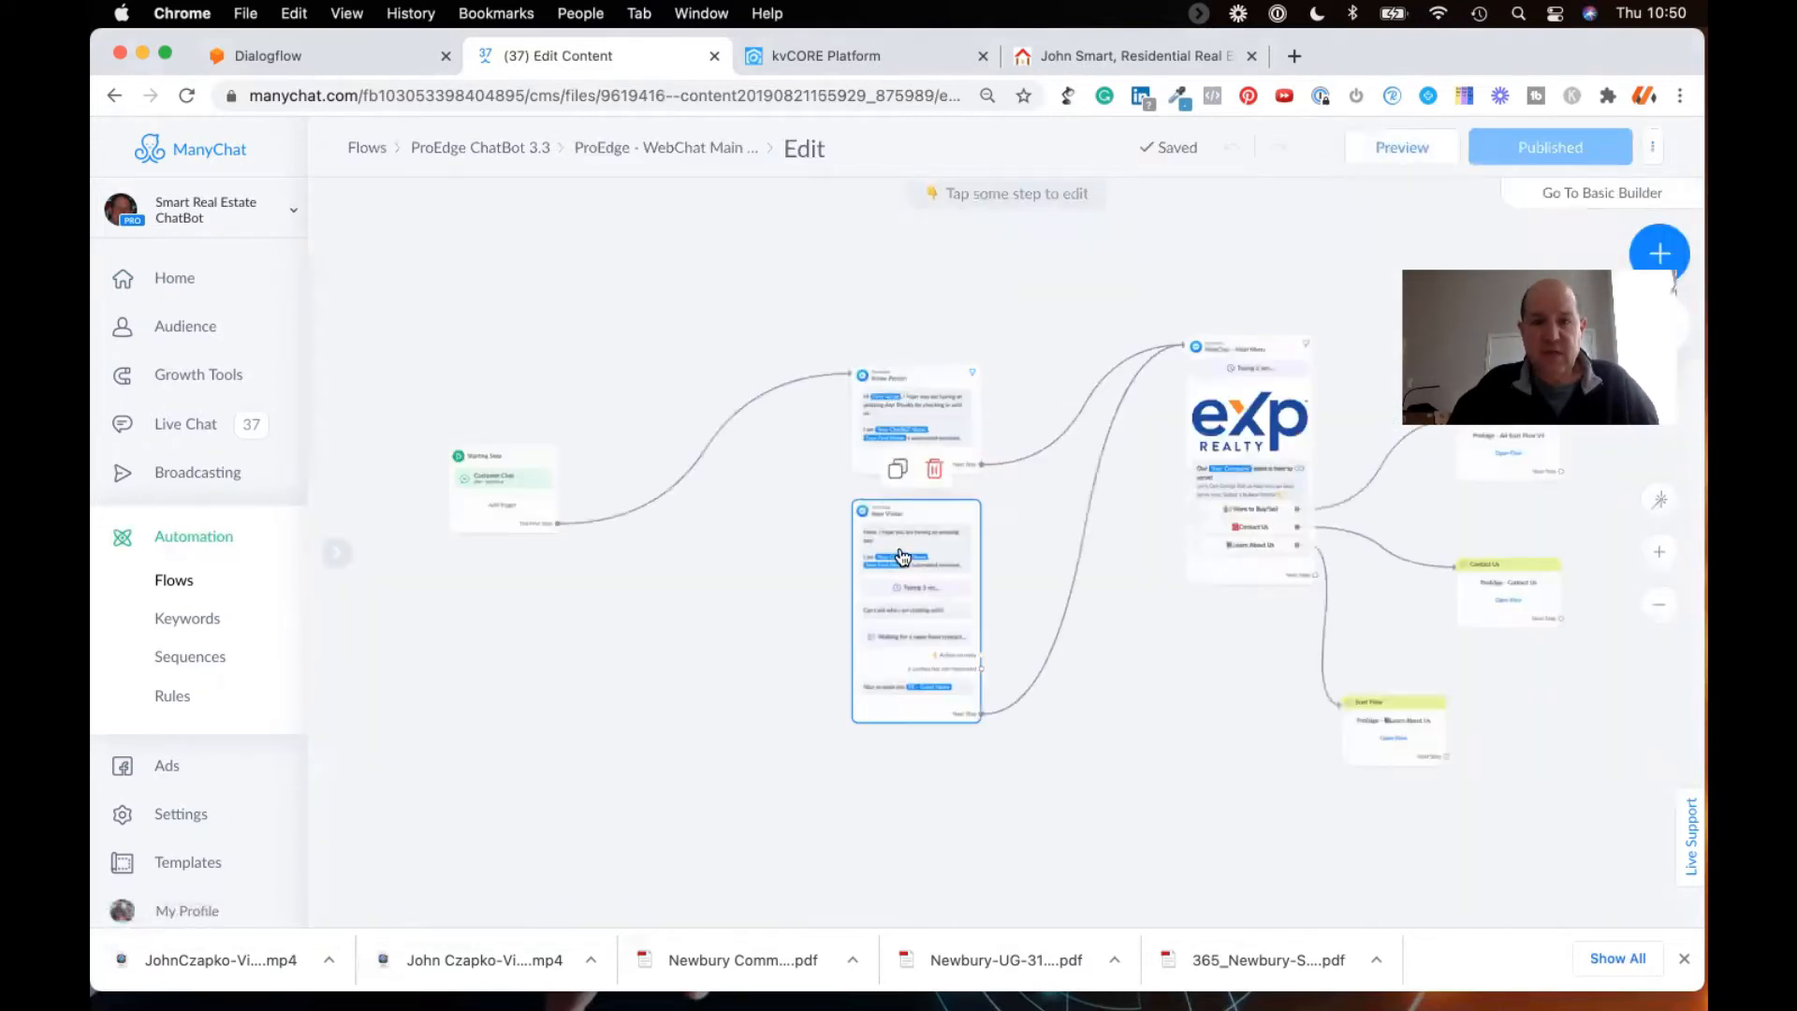
Step: Delete the New Visitor message step from the flow
{"action": "left_click", "coordinate": [899, 651]}
{"action": "left_click", "coordinate": [934, 566]}
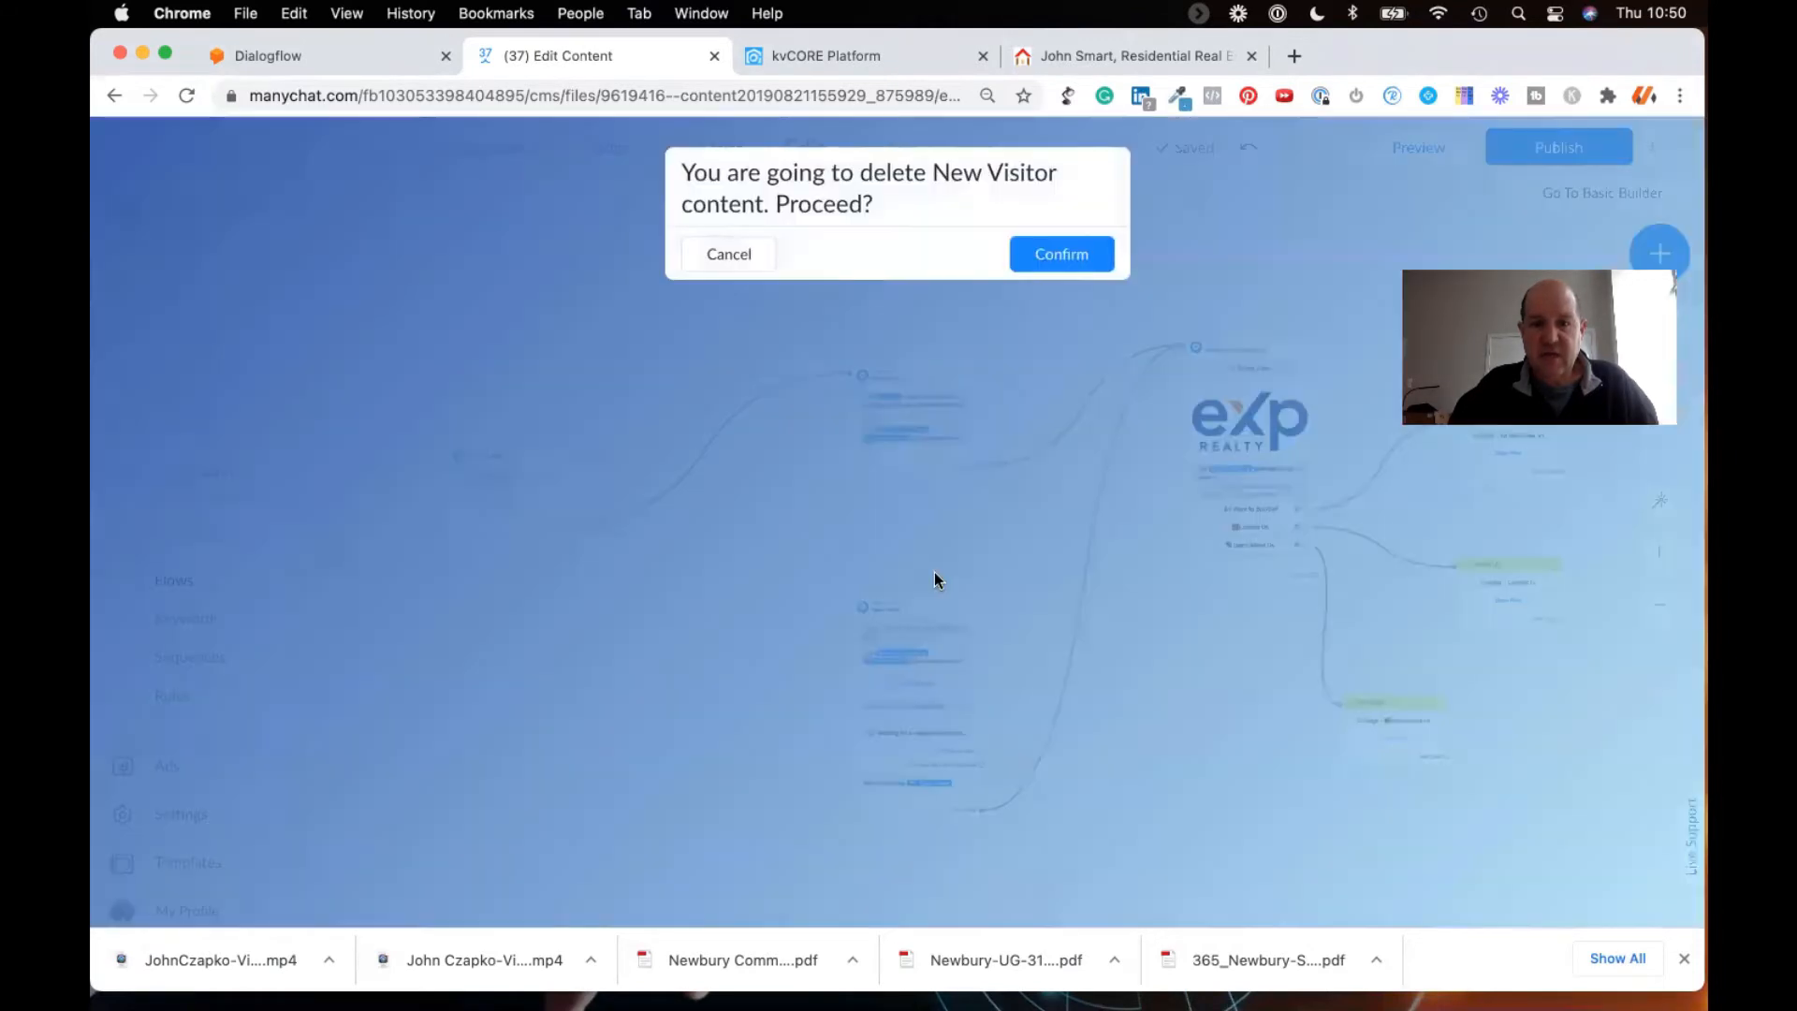
{"action": "left_click", "coordinate": [1053, 255]}
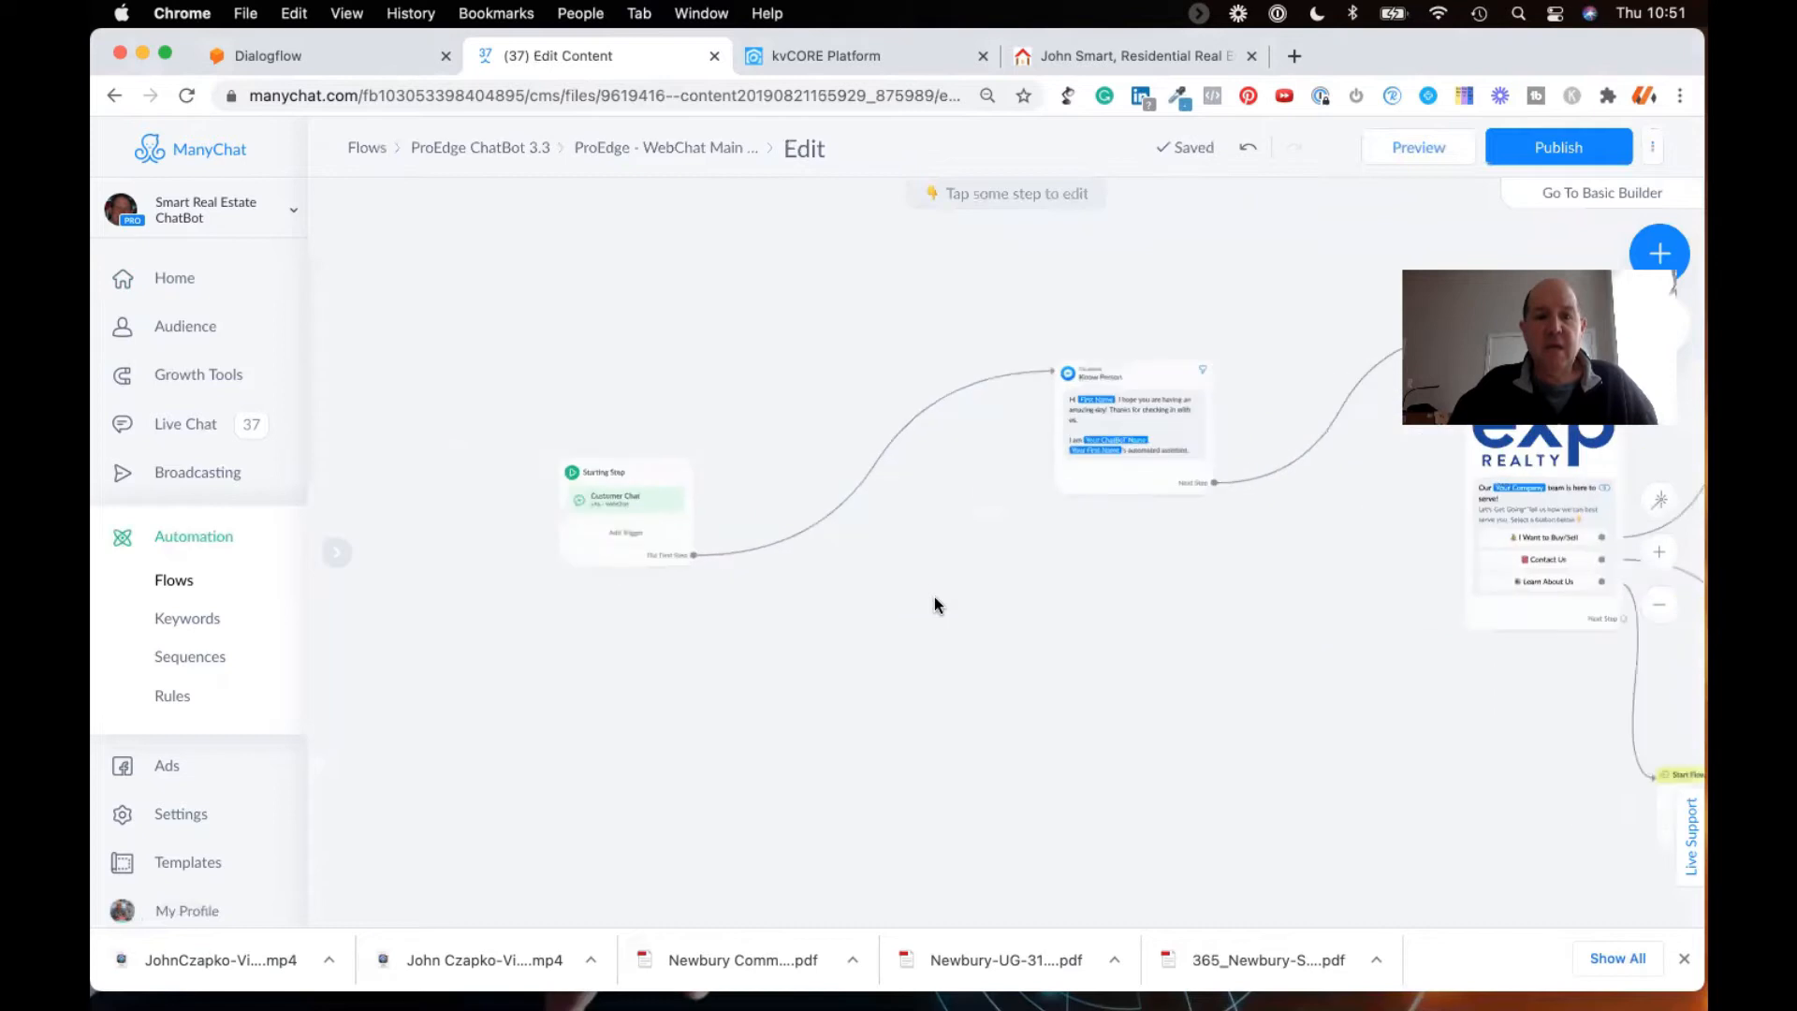
Step: Review the greeting message in the Know Person step and its link from the Starting Step
{"action": "left_click_drag", "start_coordinate": [732, 607], "coordinate": [992, 692]}
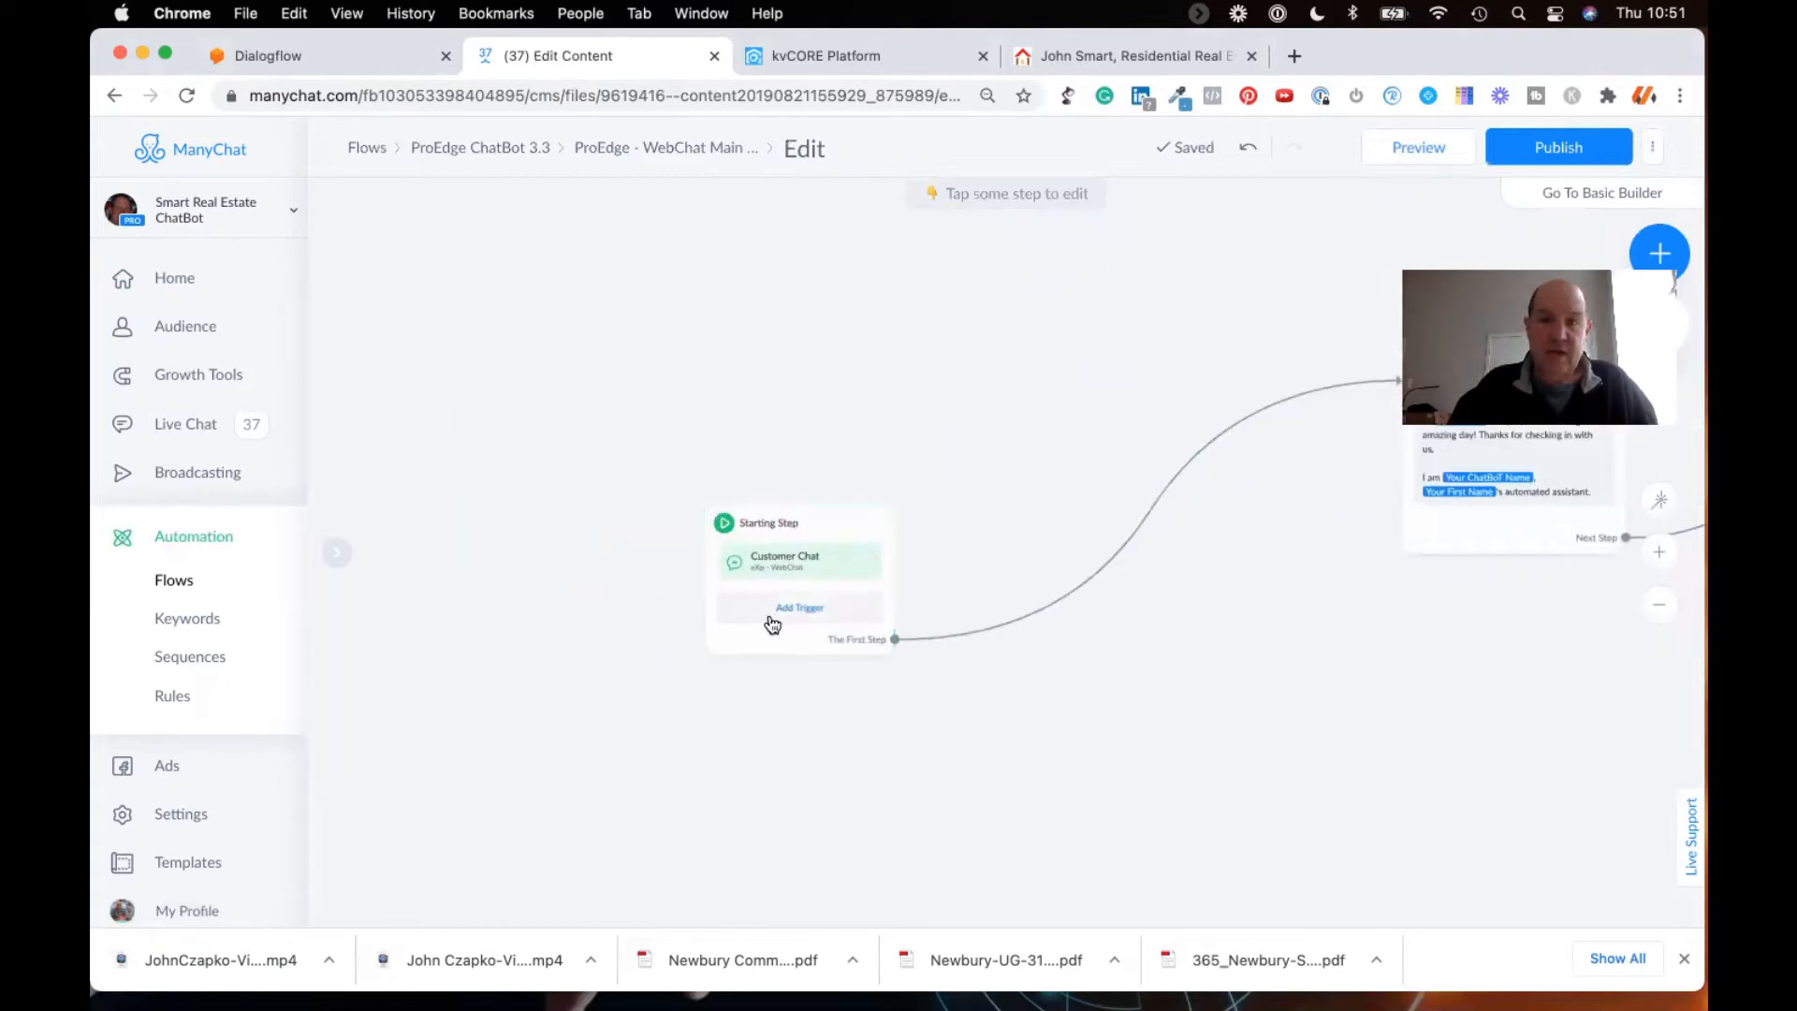
{"action": "left_click_drag", "start_coordinate": [1220, 722], "coordinate": [787, 745]}
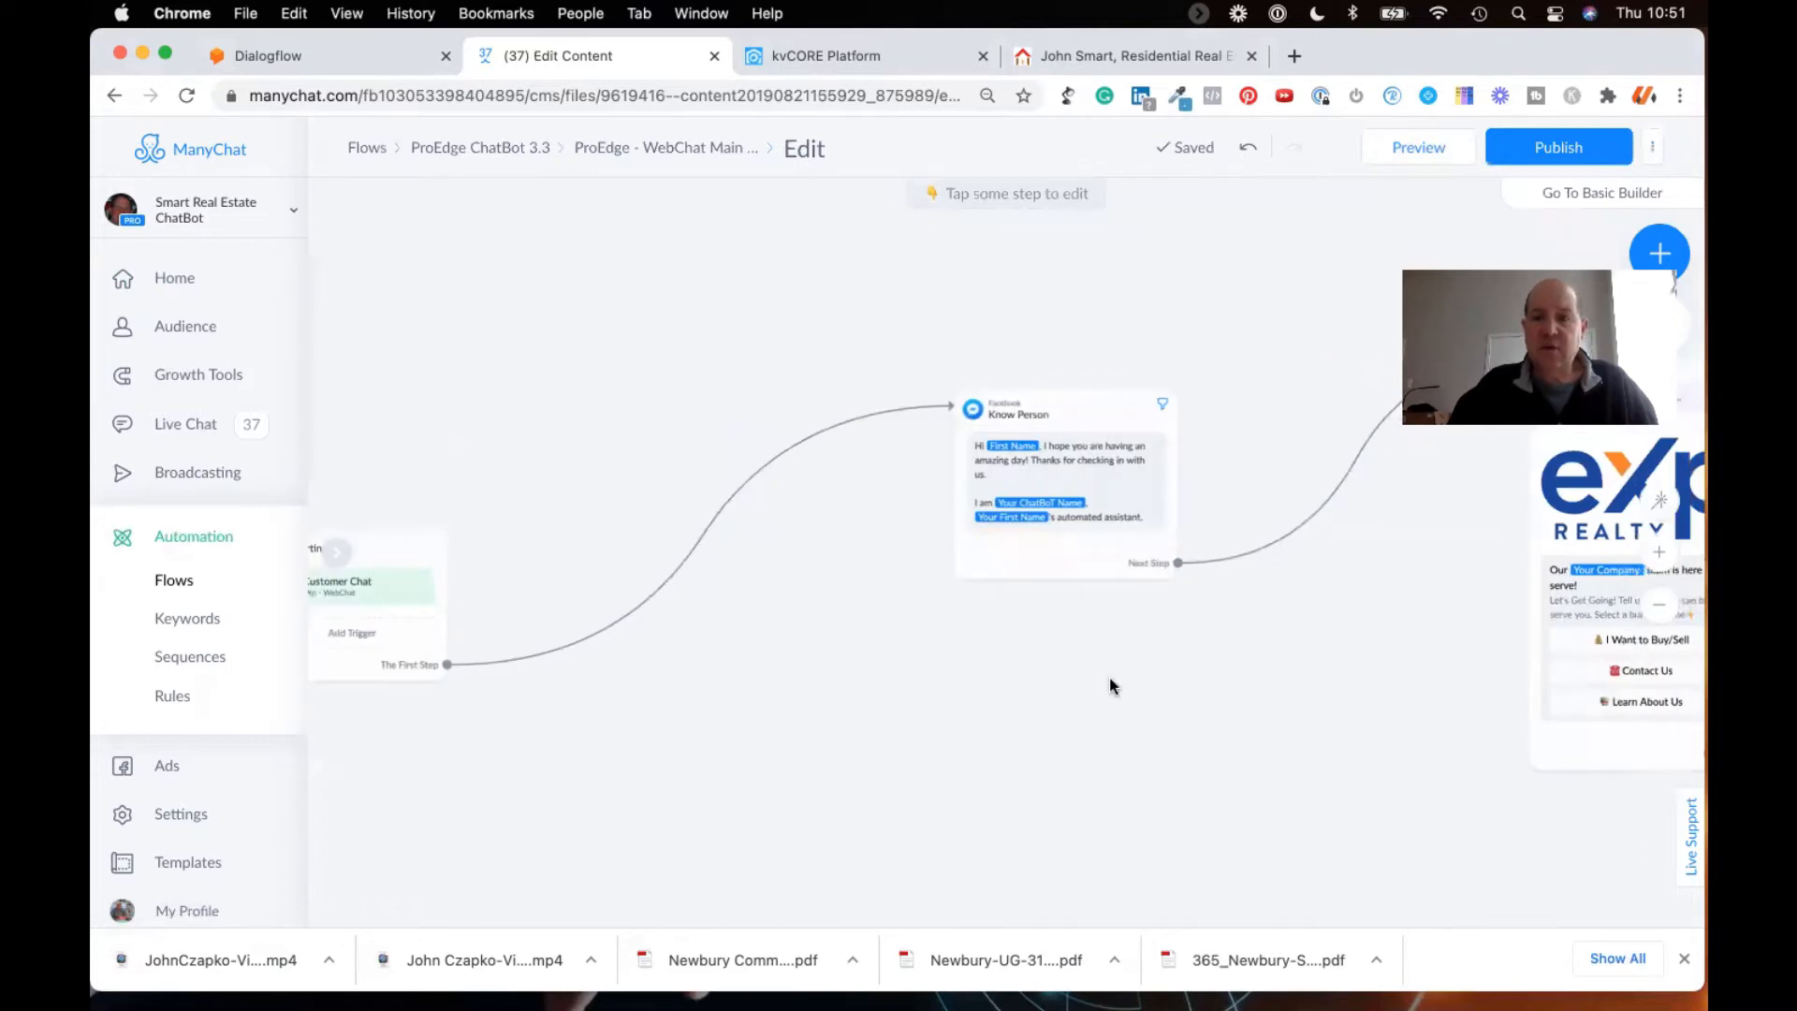
{"action": "left_click_drag", "start_coordinate": [1103, 644], "coordinate": [1035, 644]}
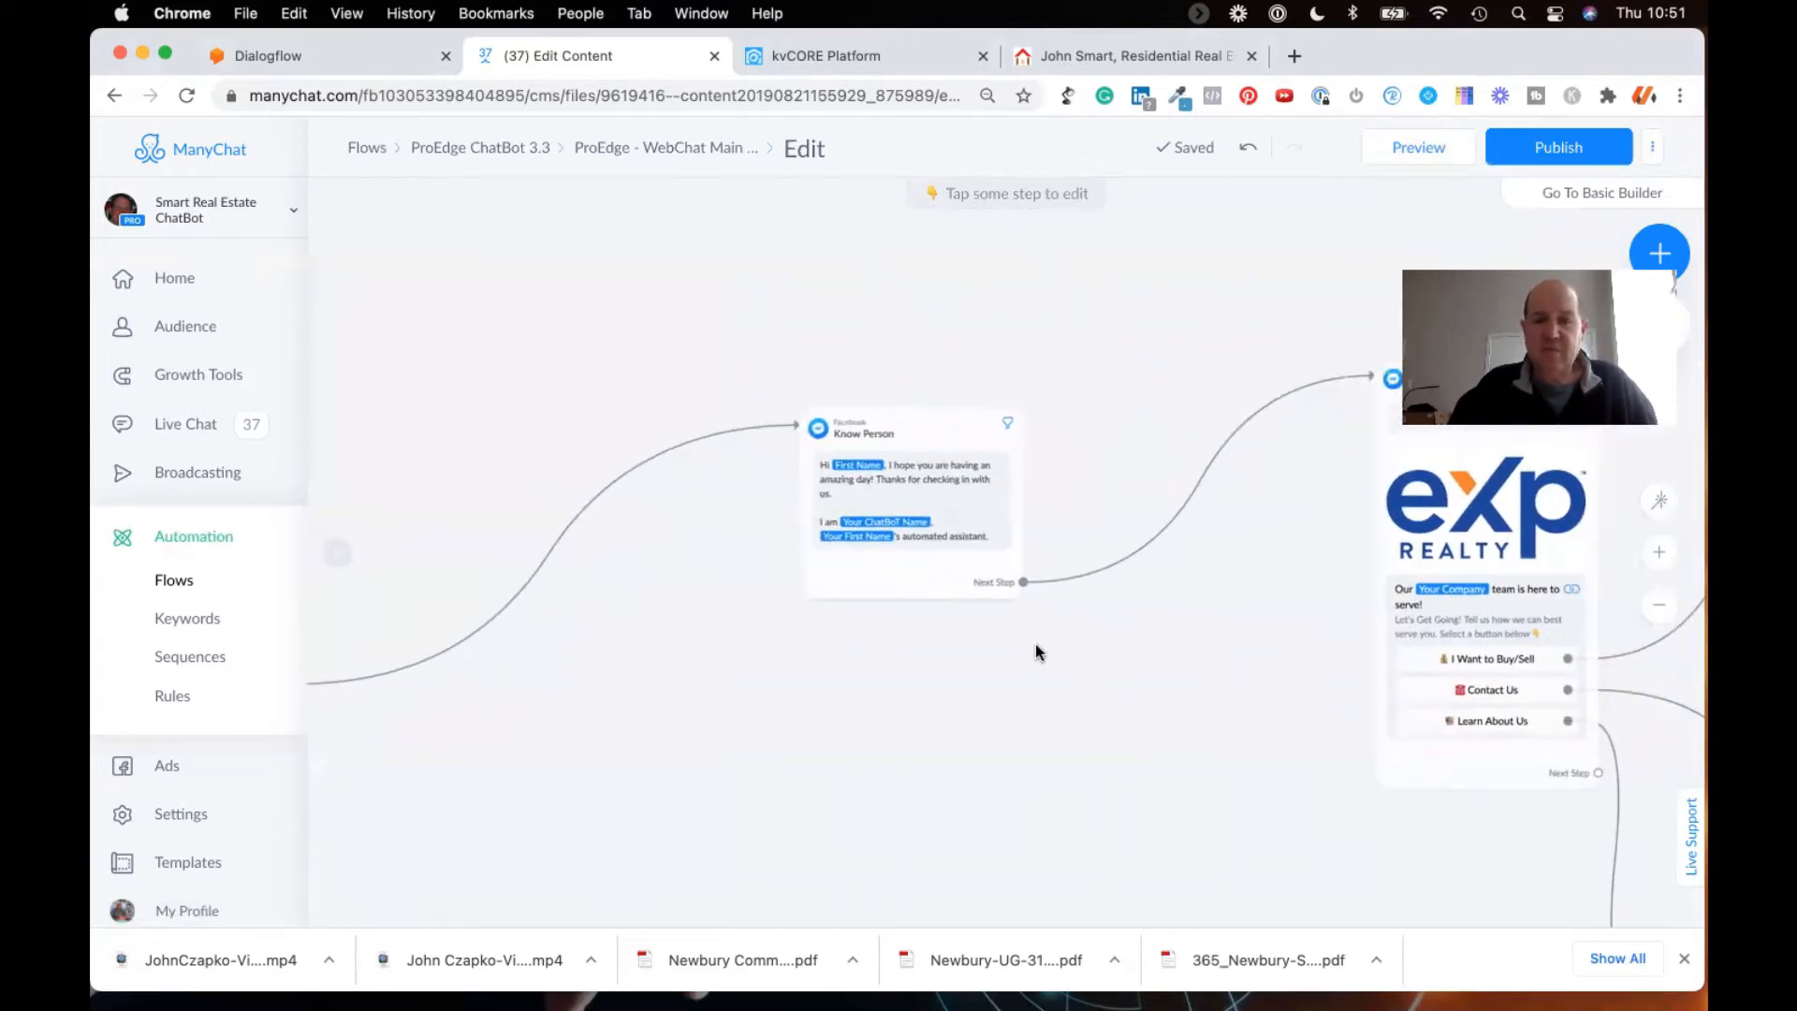
{"action": "scroll", "coordinate": [1035, 644], "scroll_direction": "up", "scroll_amount": 3}
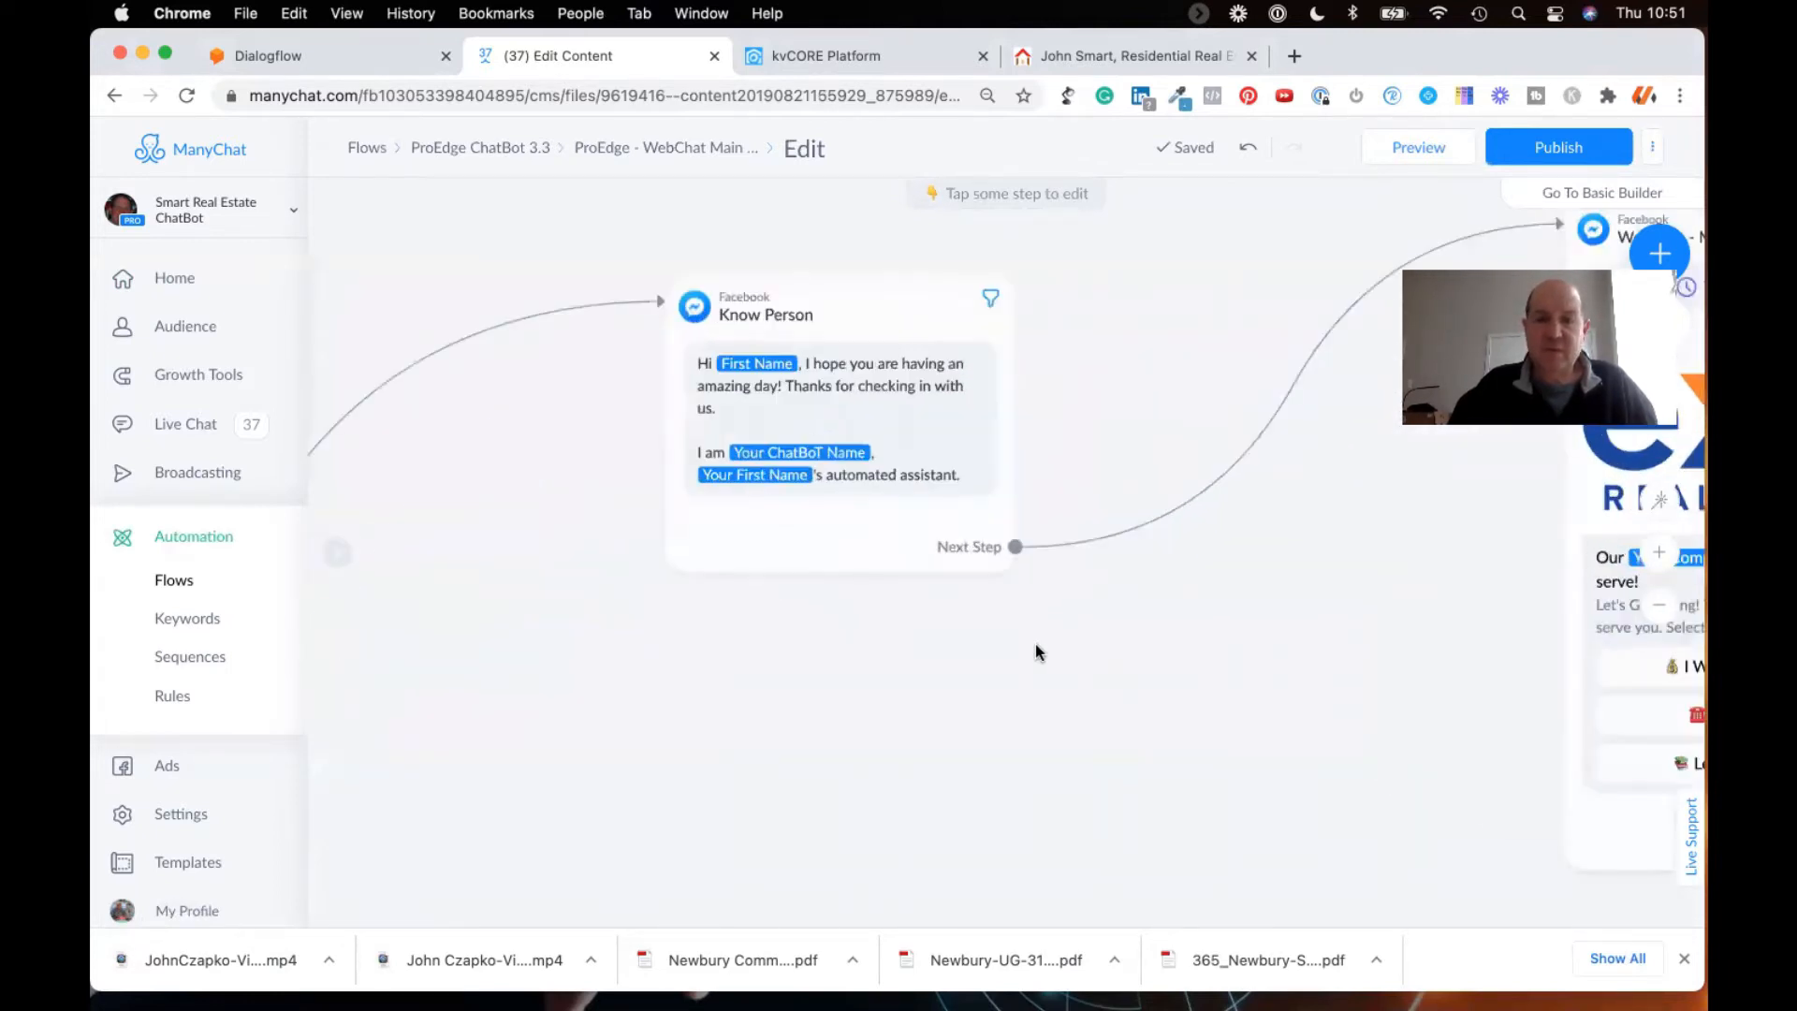
{"action": "left_click", "coordinate": [850, 392]}
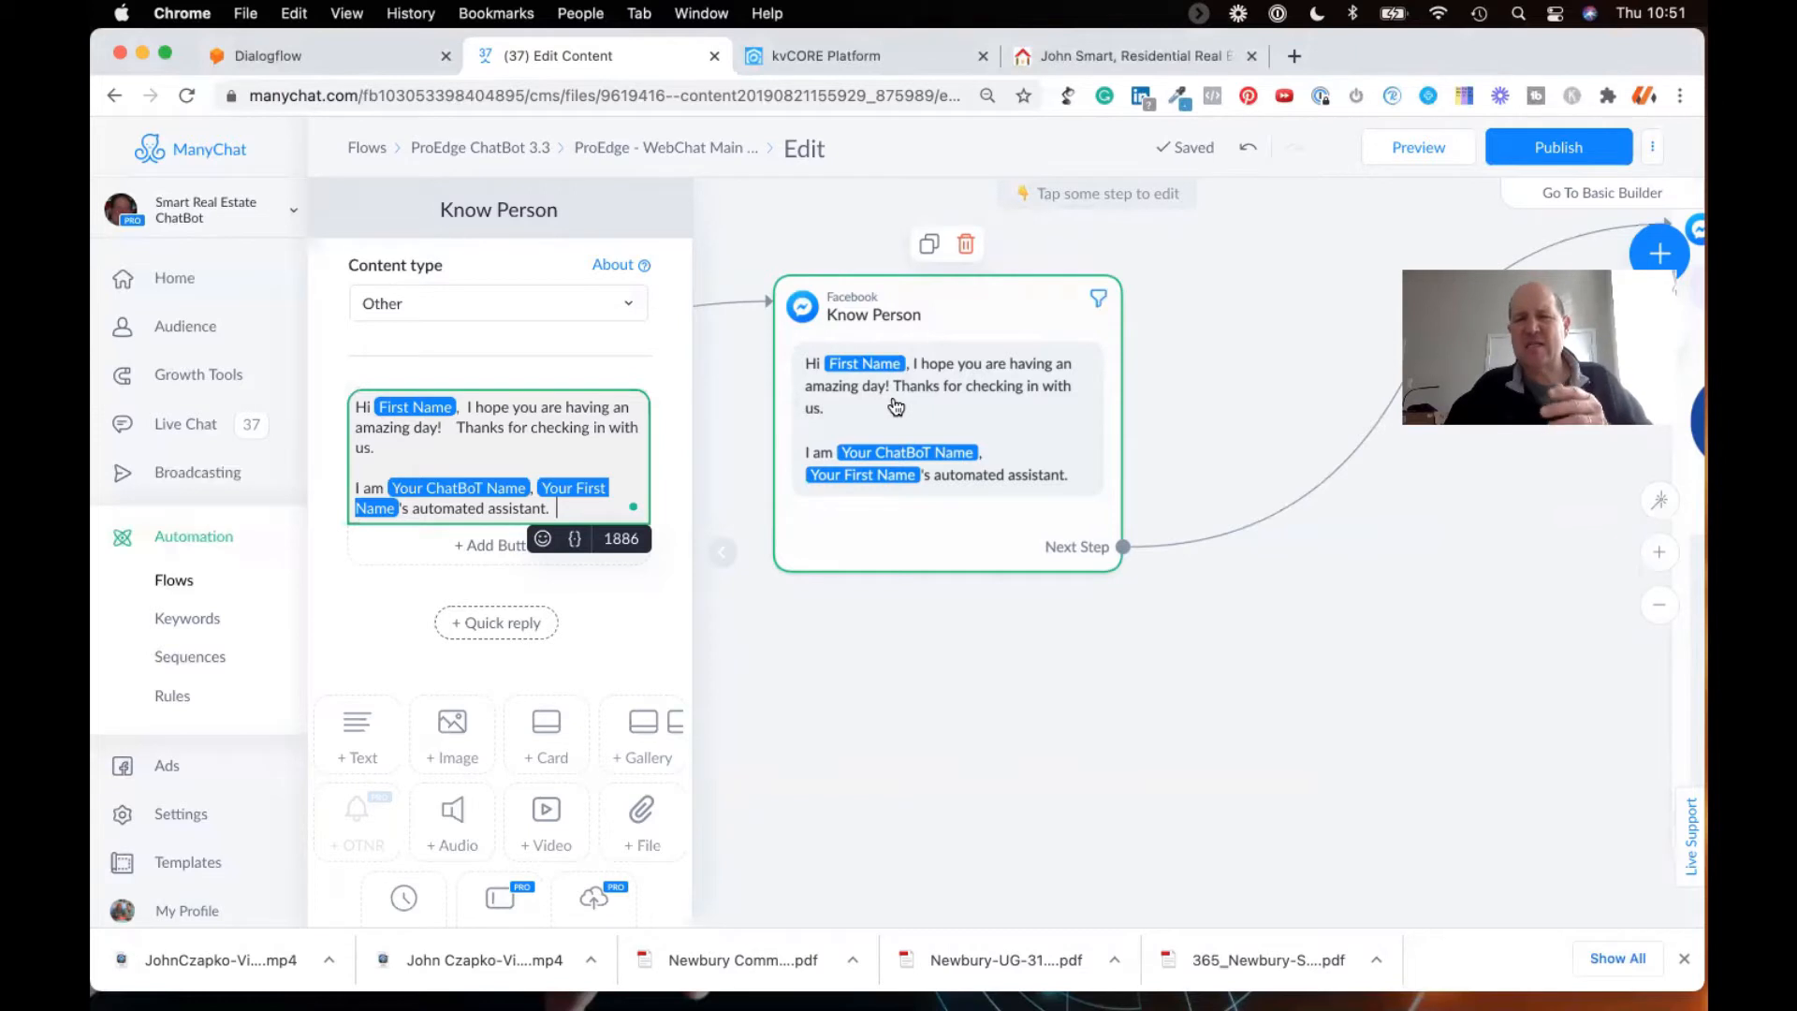
{"action": "left_click", "coordinate": [1168, 678]}
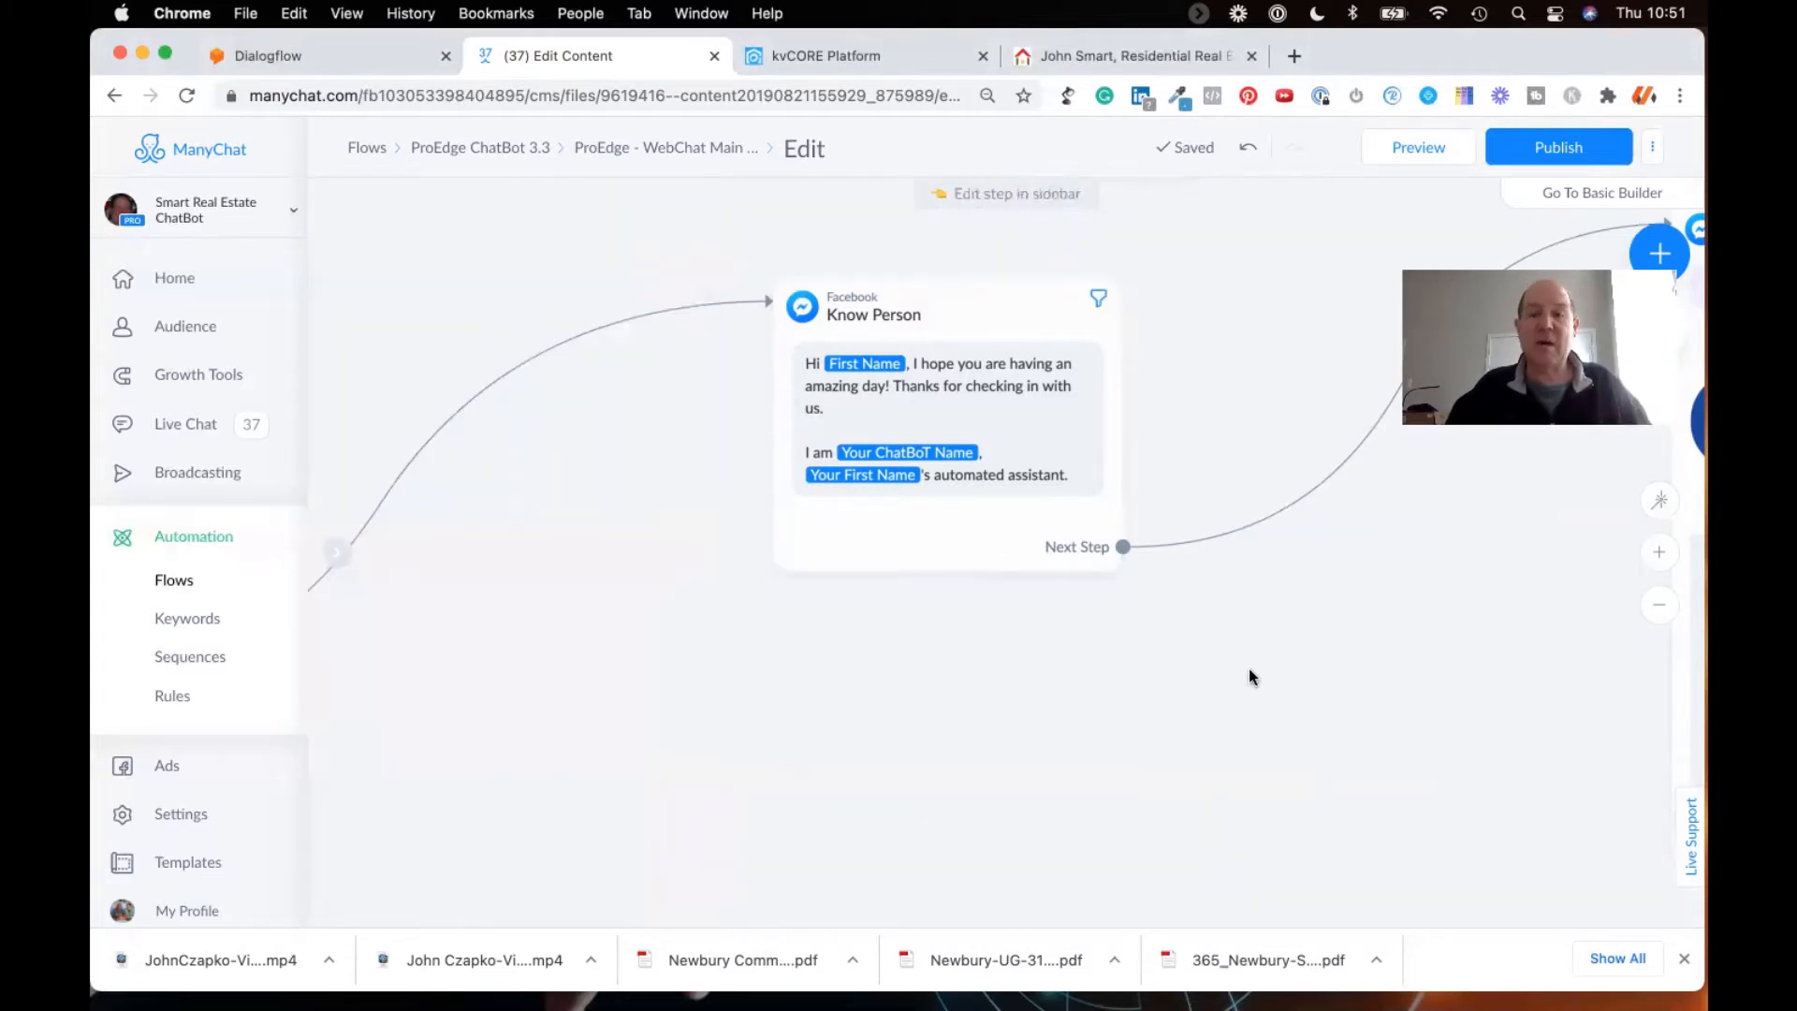
Step: Examine the WebChat - Main Menu message, its three buttons and the flows they connect to
{"action": "scroll", "coordinate": [1347, 667], "scroll_direction": "down", "scroll_amount": 3}
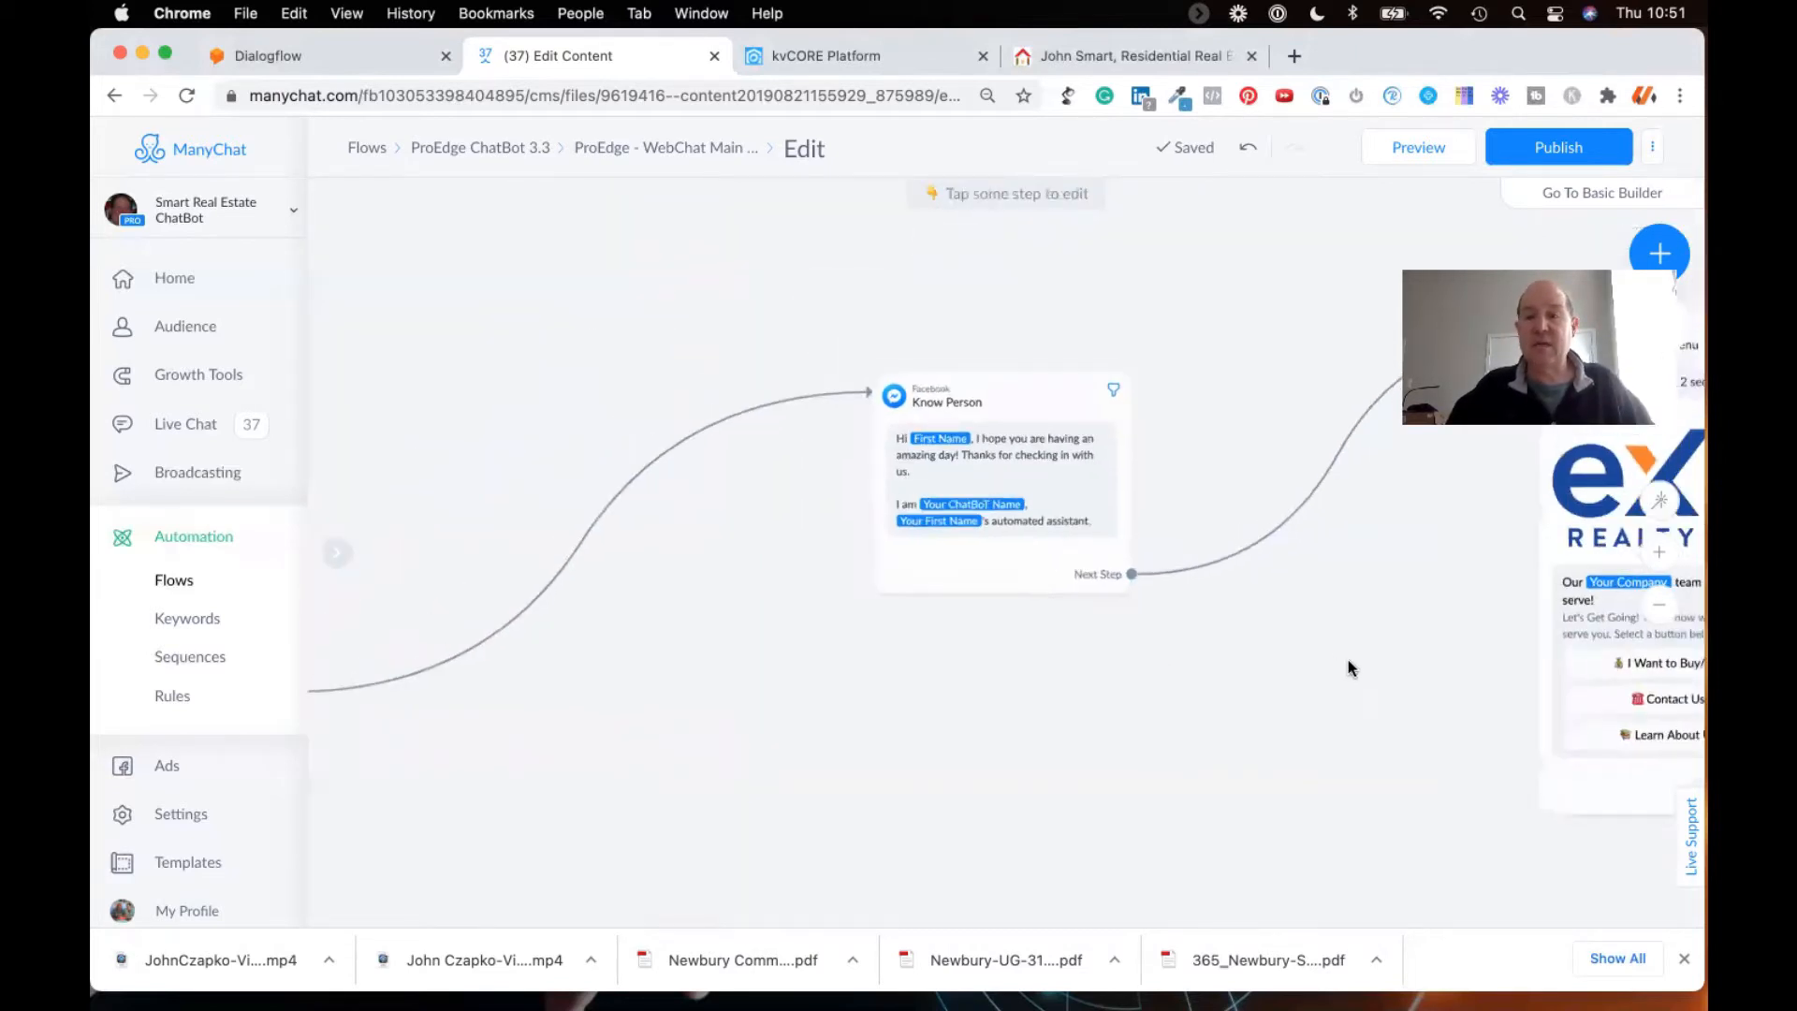
{"action": "left_click_drag", "start_coordinate": [1260, 666], "coordinate": [1003, 674]}
{"action": "scroll", "coordinate": [1000, 629], "scroll_direction": "right", "scroll_amount": 5}
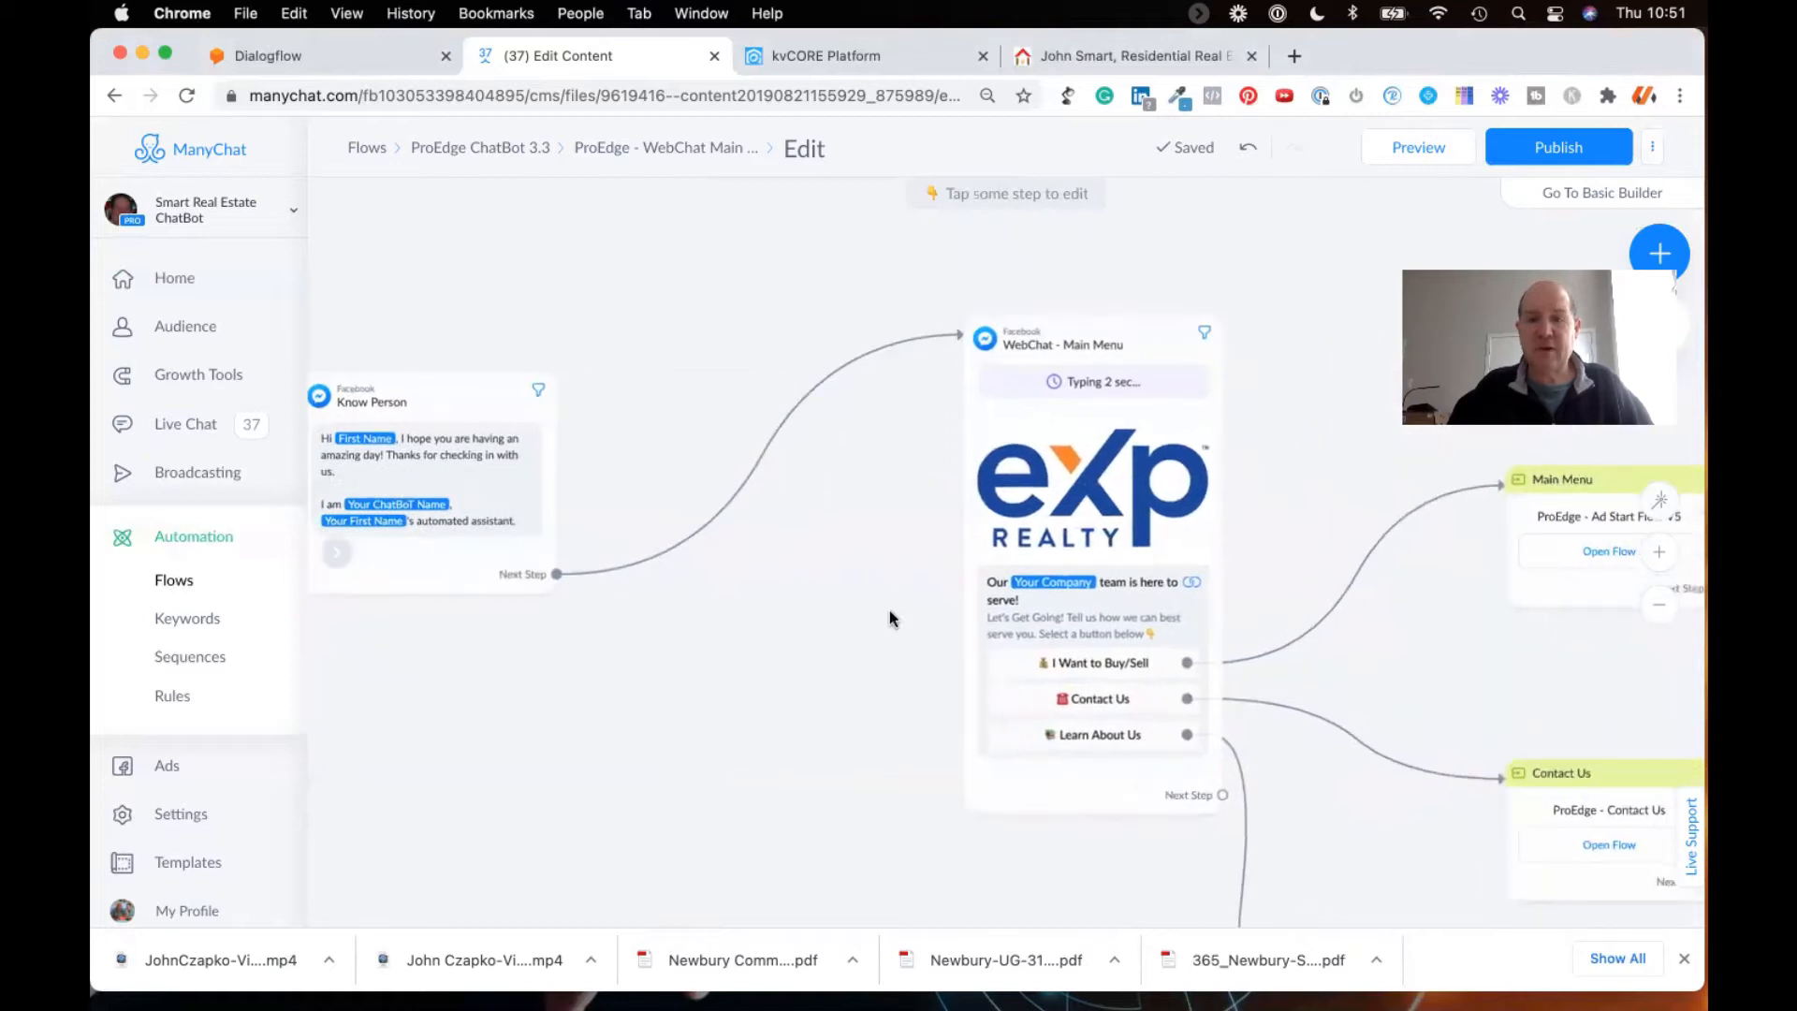
{"action": "scroll", "coordinate": [795, 552], "scroll_direction": "up", "scroll_amount": 2}
{"action": "scroll", "coordinate": [771, 578], "scroll_direction": "right", "scroll_amount": 3}
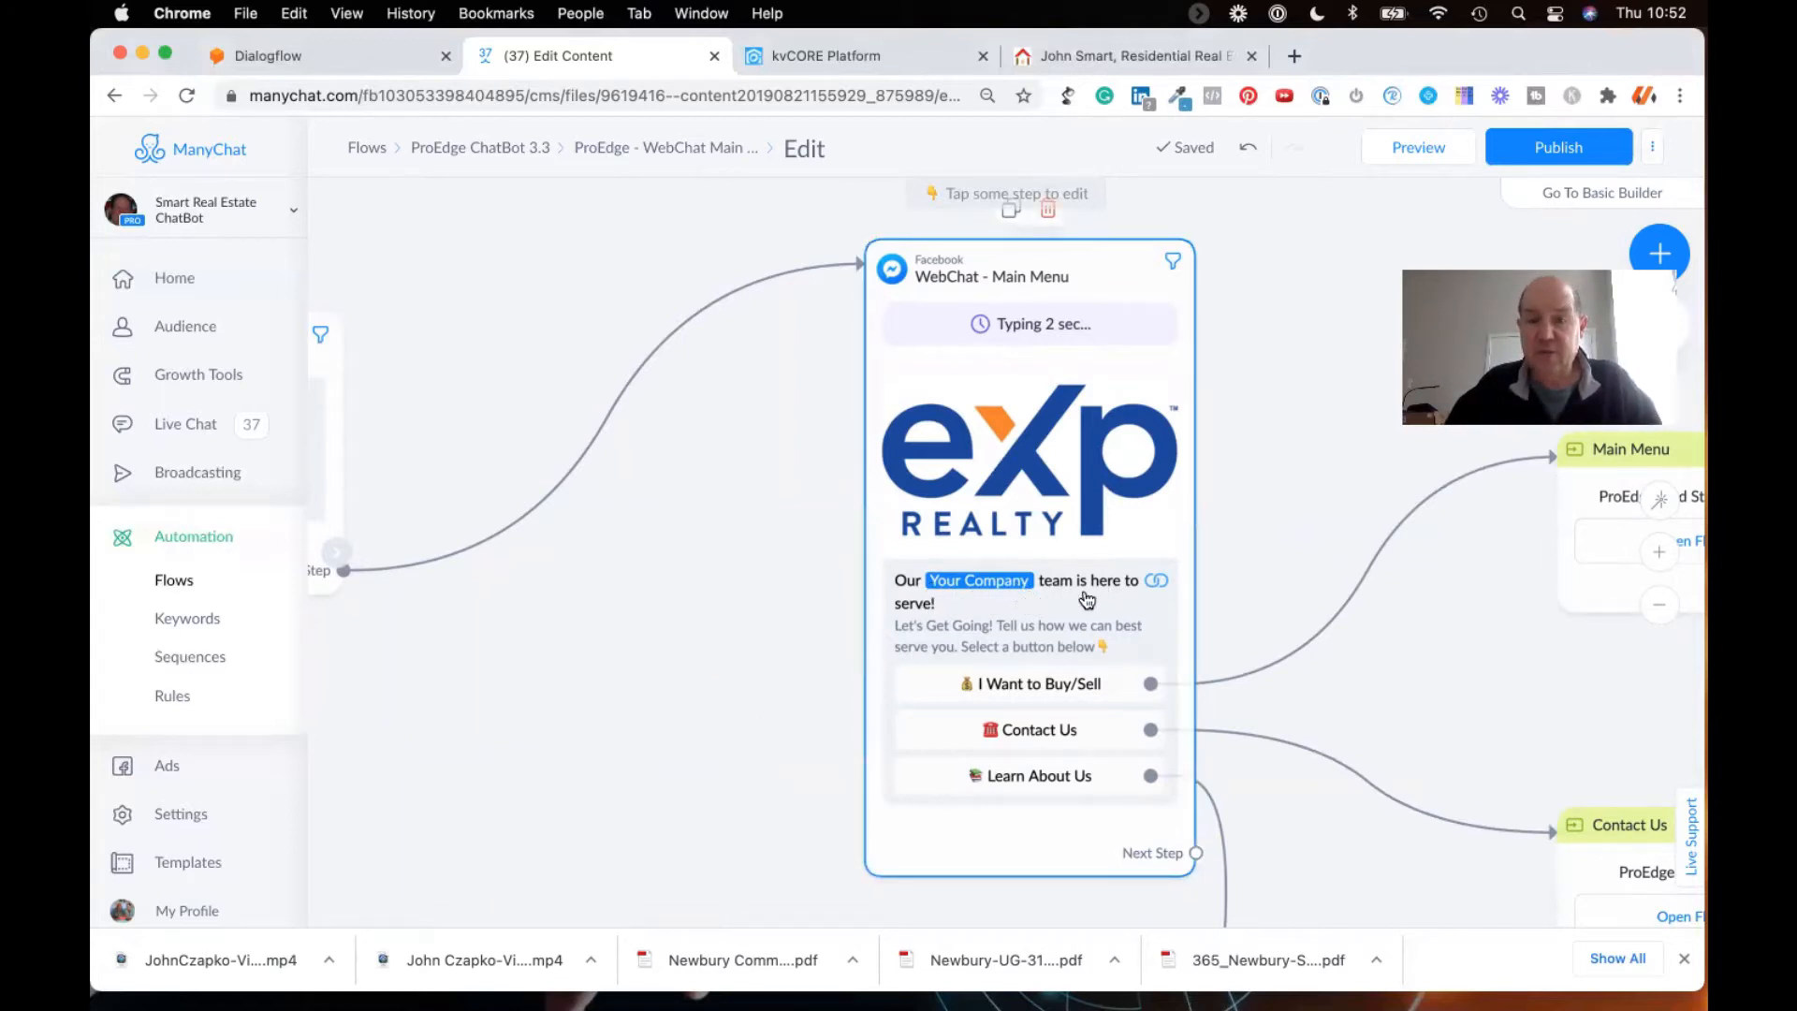
{"action": "scroll", "coordinate": [786, 693], "scroll_direction": "down", "scroll_amount": 3}
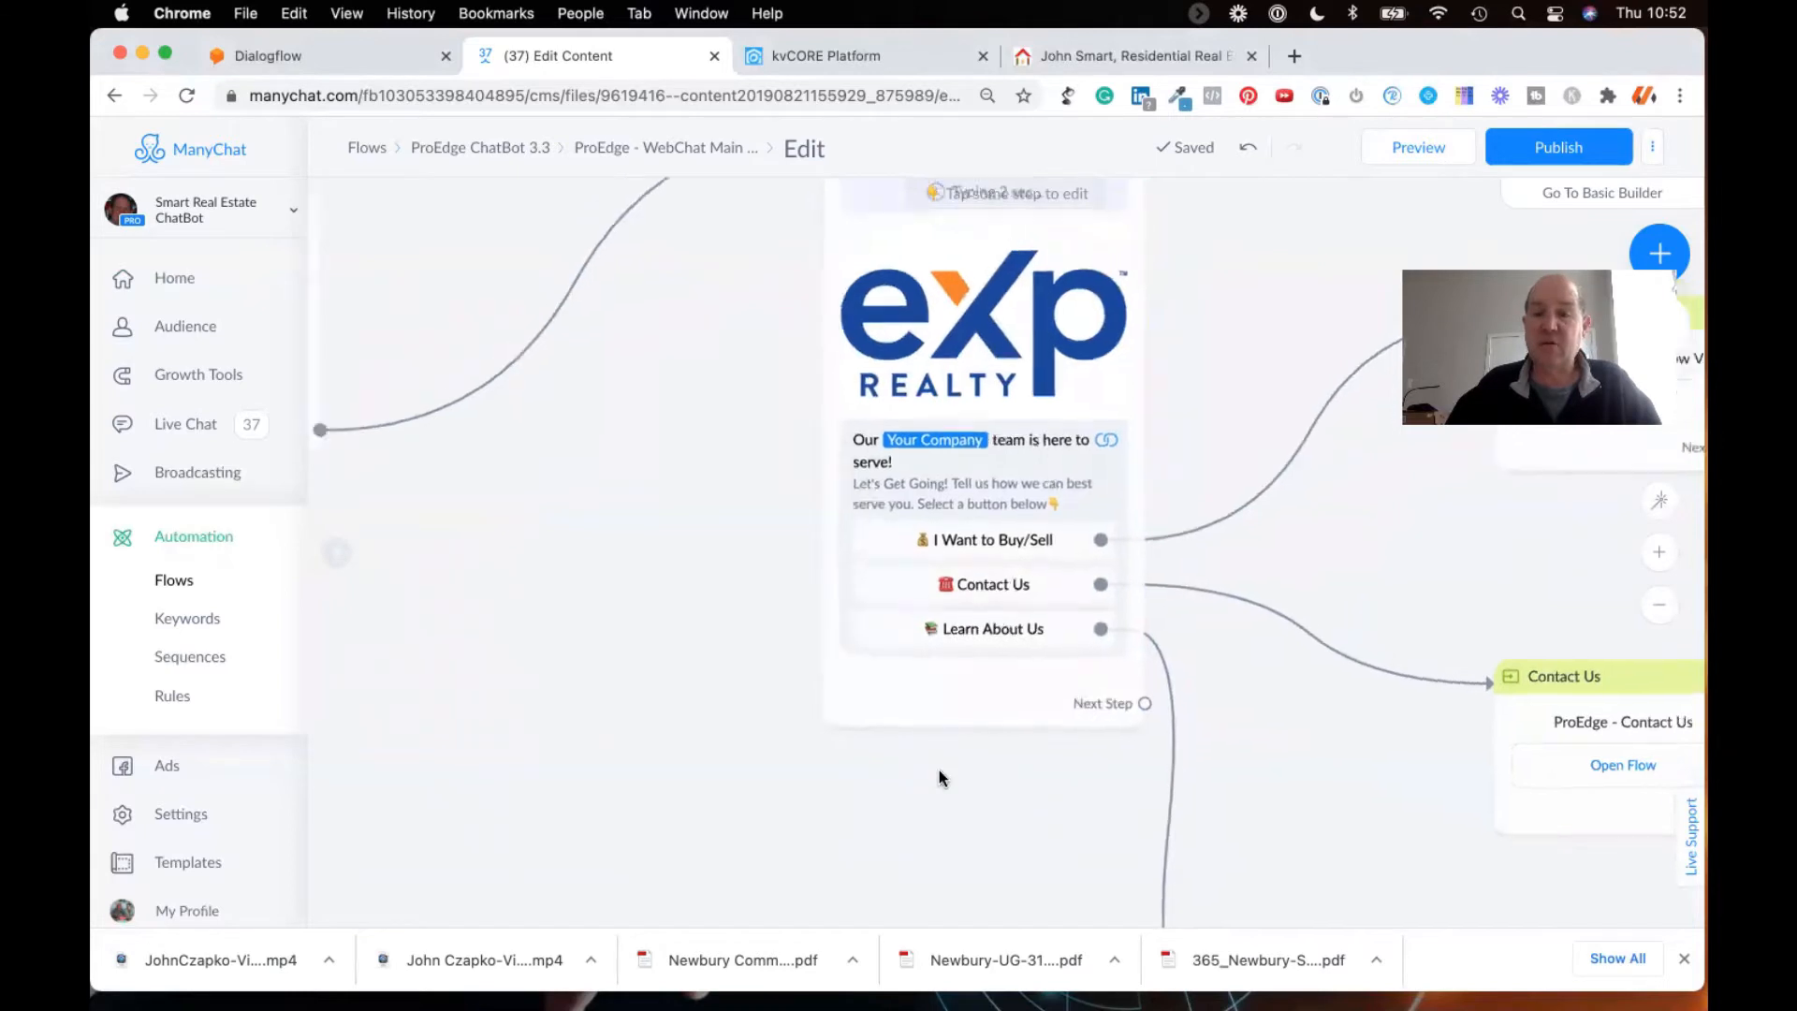
{"action": "scroll", "coordinate": [939, 770], "scroll_direction": "down", "scroll_amount": 3}
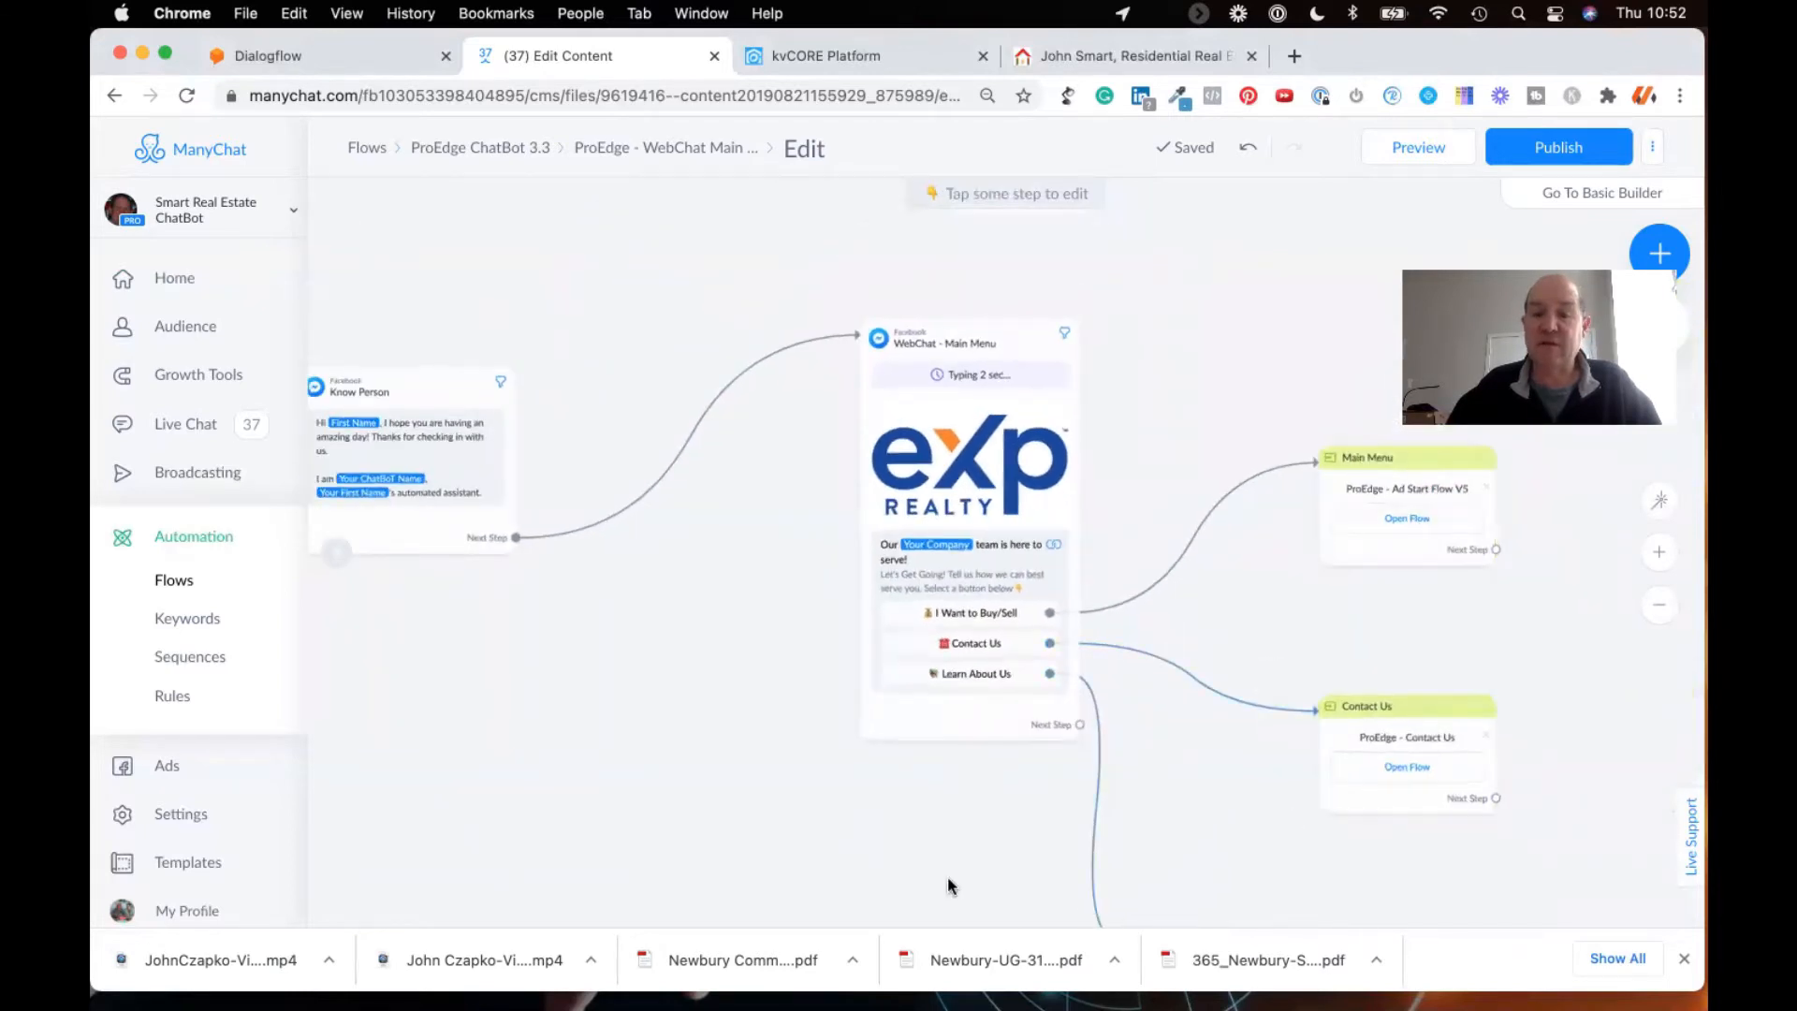
{"action": "scroll", "coordinate": [900, 868], "scroll_direction": "down", "scroll_amount": 2}
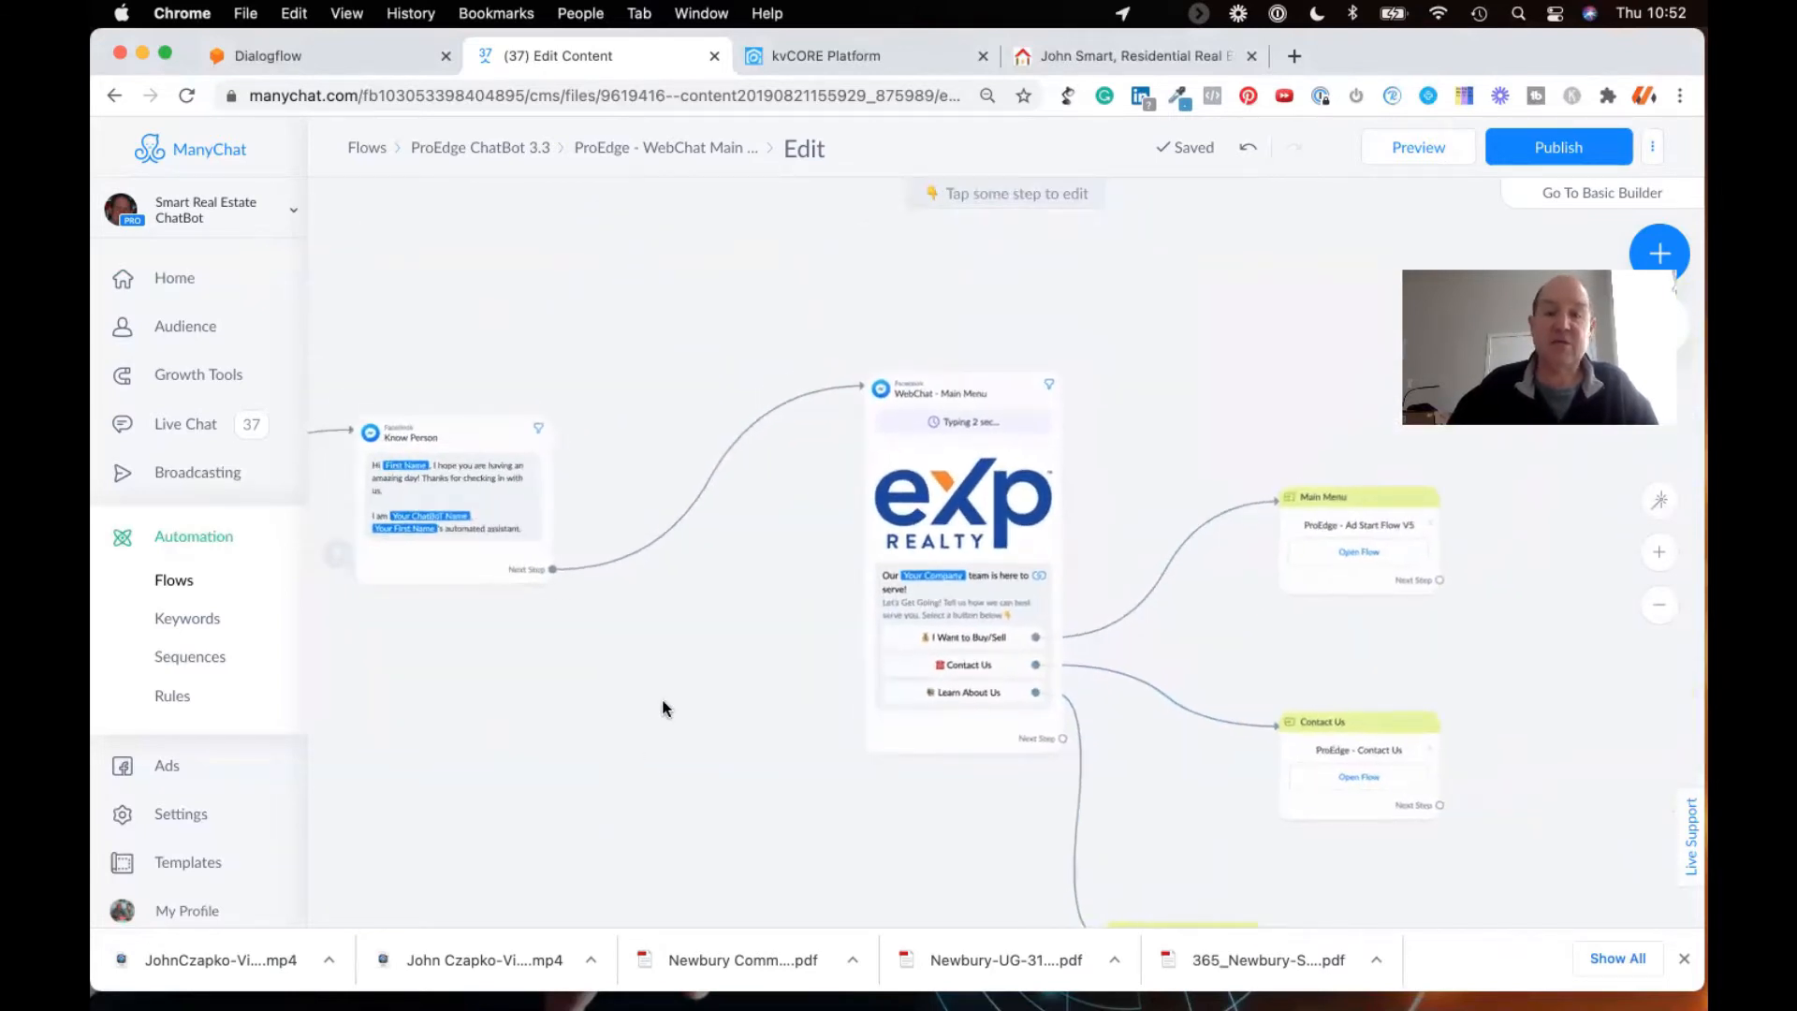
{"action": "scroll", "coordinate": [662, 710], "scroll_direction": "down", "scroll_amount": 2}
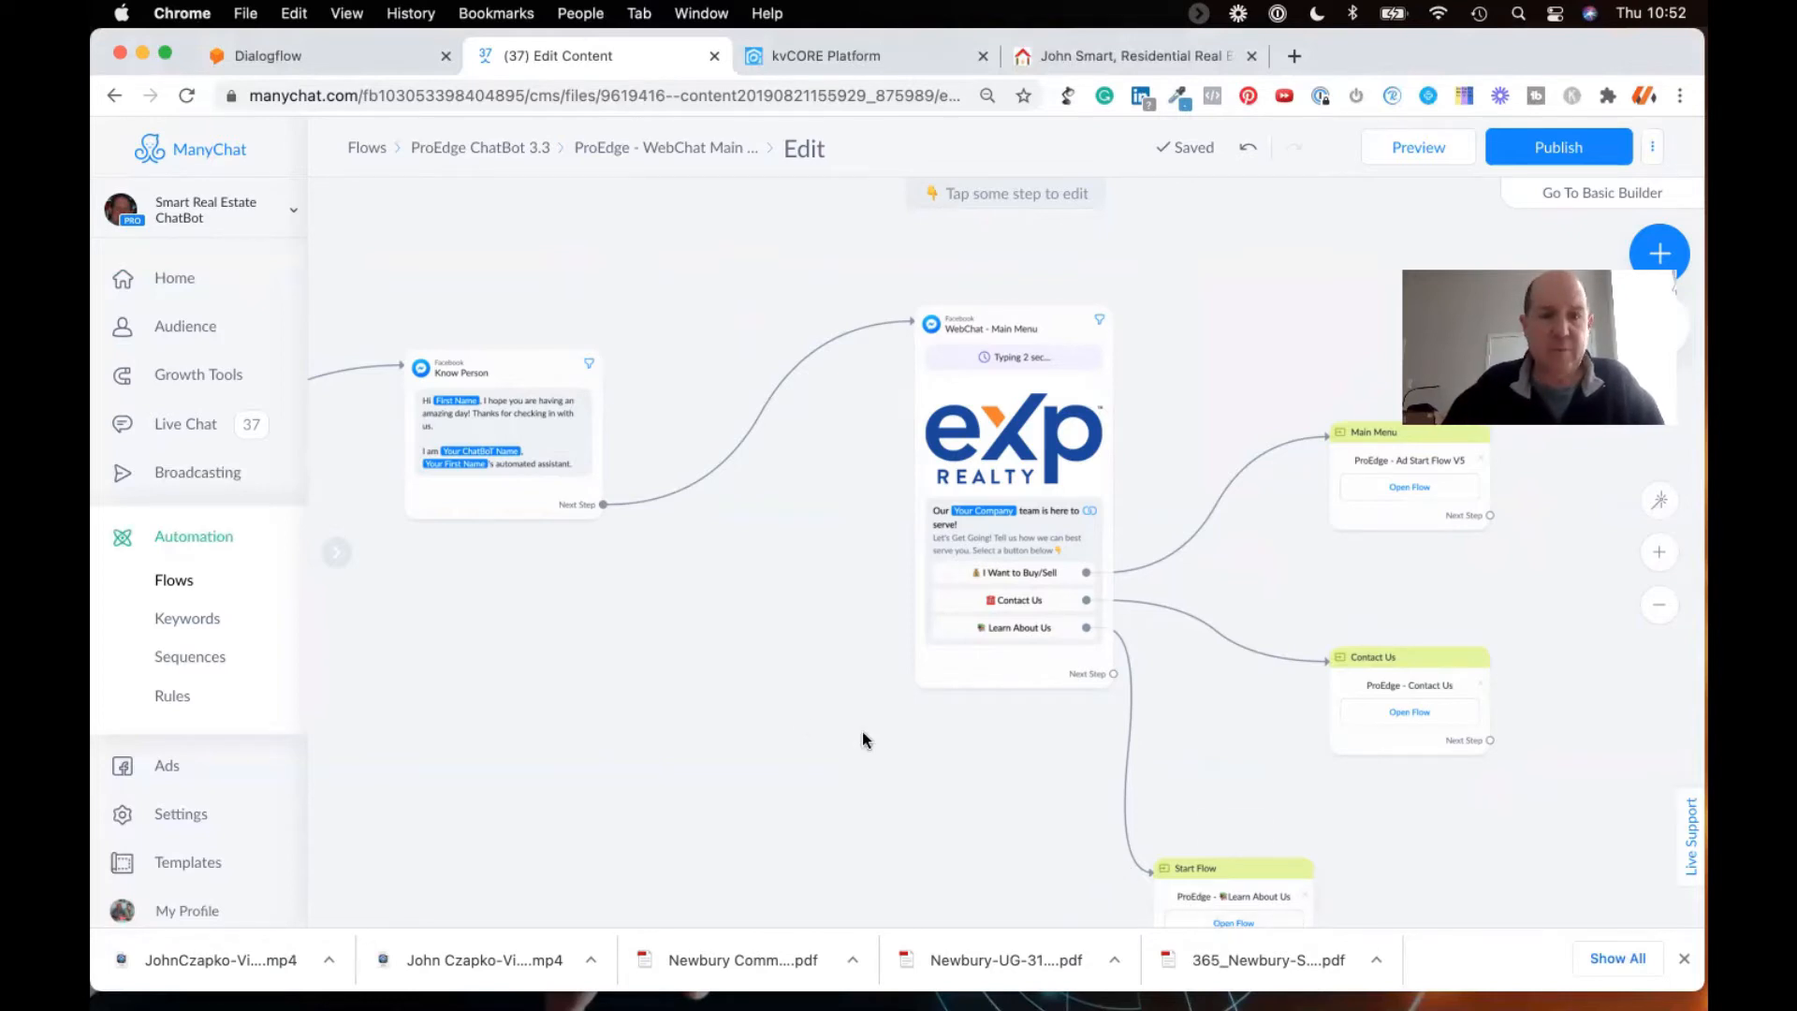
Step: Browse all trigger types available for the Starting Step, including the Customer Chat trigger, without adding one
{"action": "scroll", "coordinate": [589, 690], "scroll_direction": "left", "scroll_amount": 10}
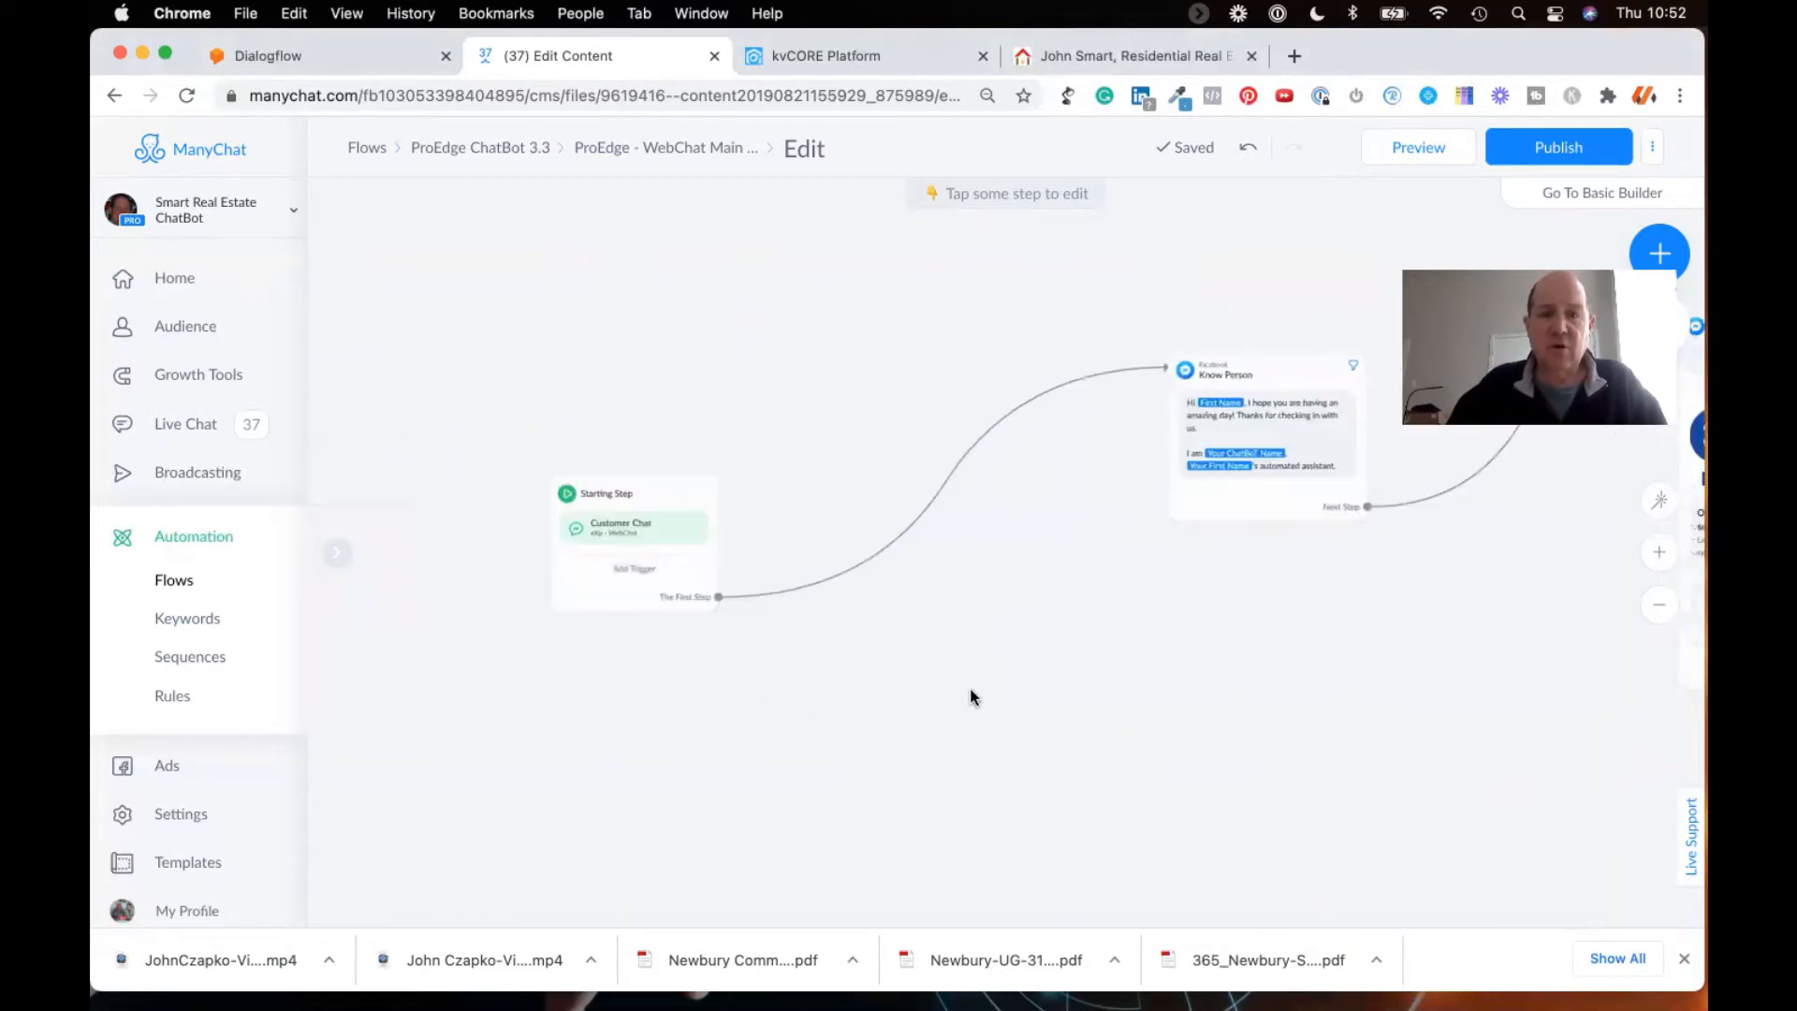
{"action": "left_click_drag", "start_coordinate": [766, 697], "coordinate": [935, 698]}
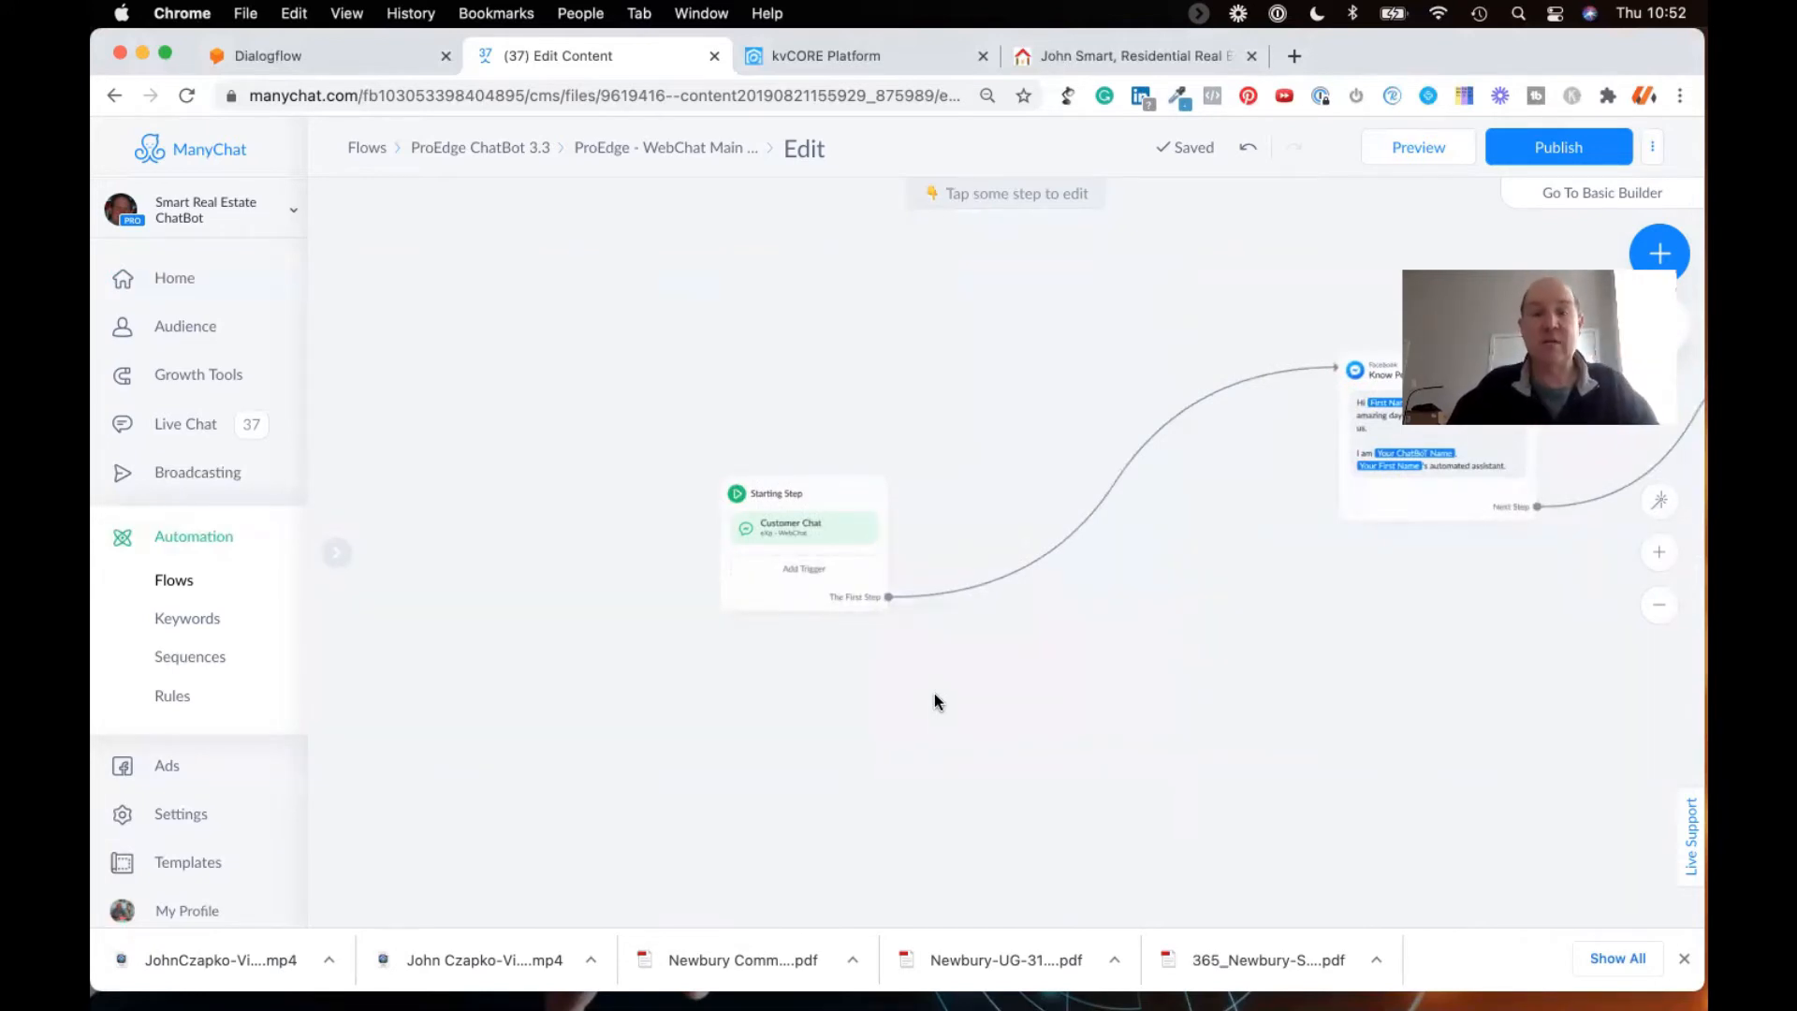
{"action": "left_click", "coordinate": [788, 488]}
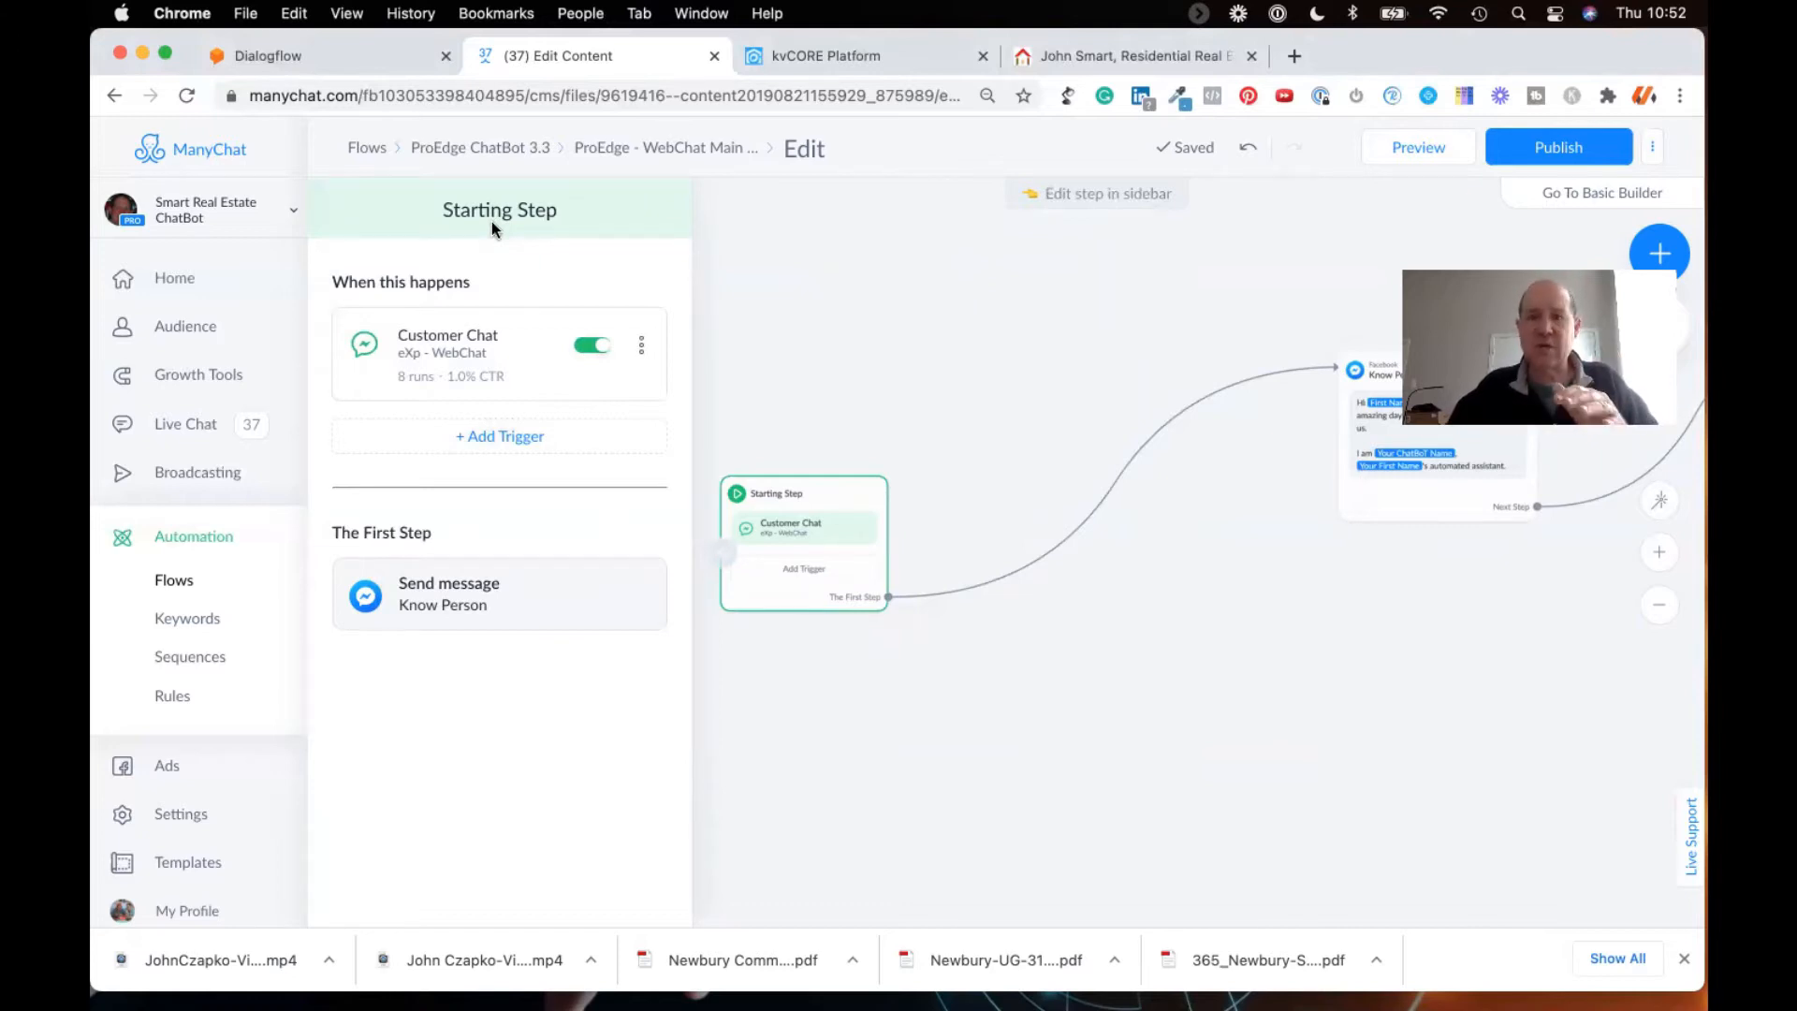
{"action": "left_click", "coordinate": [496, 440]}
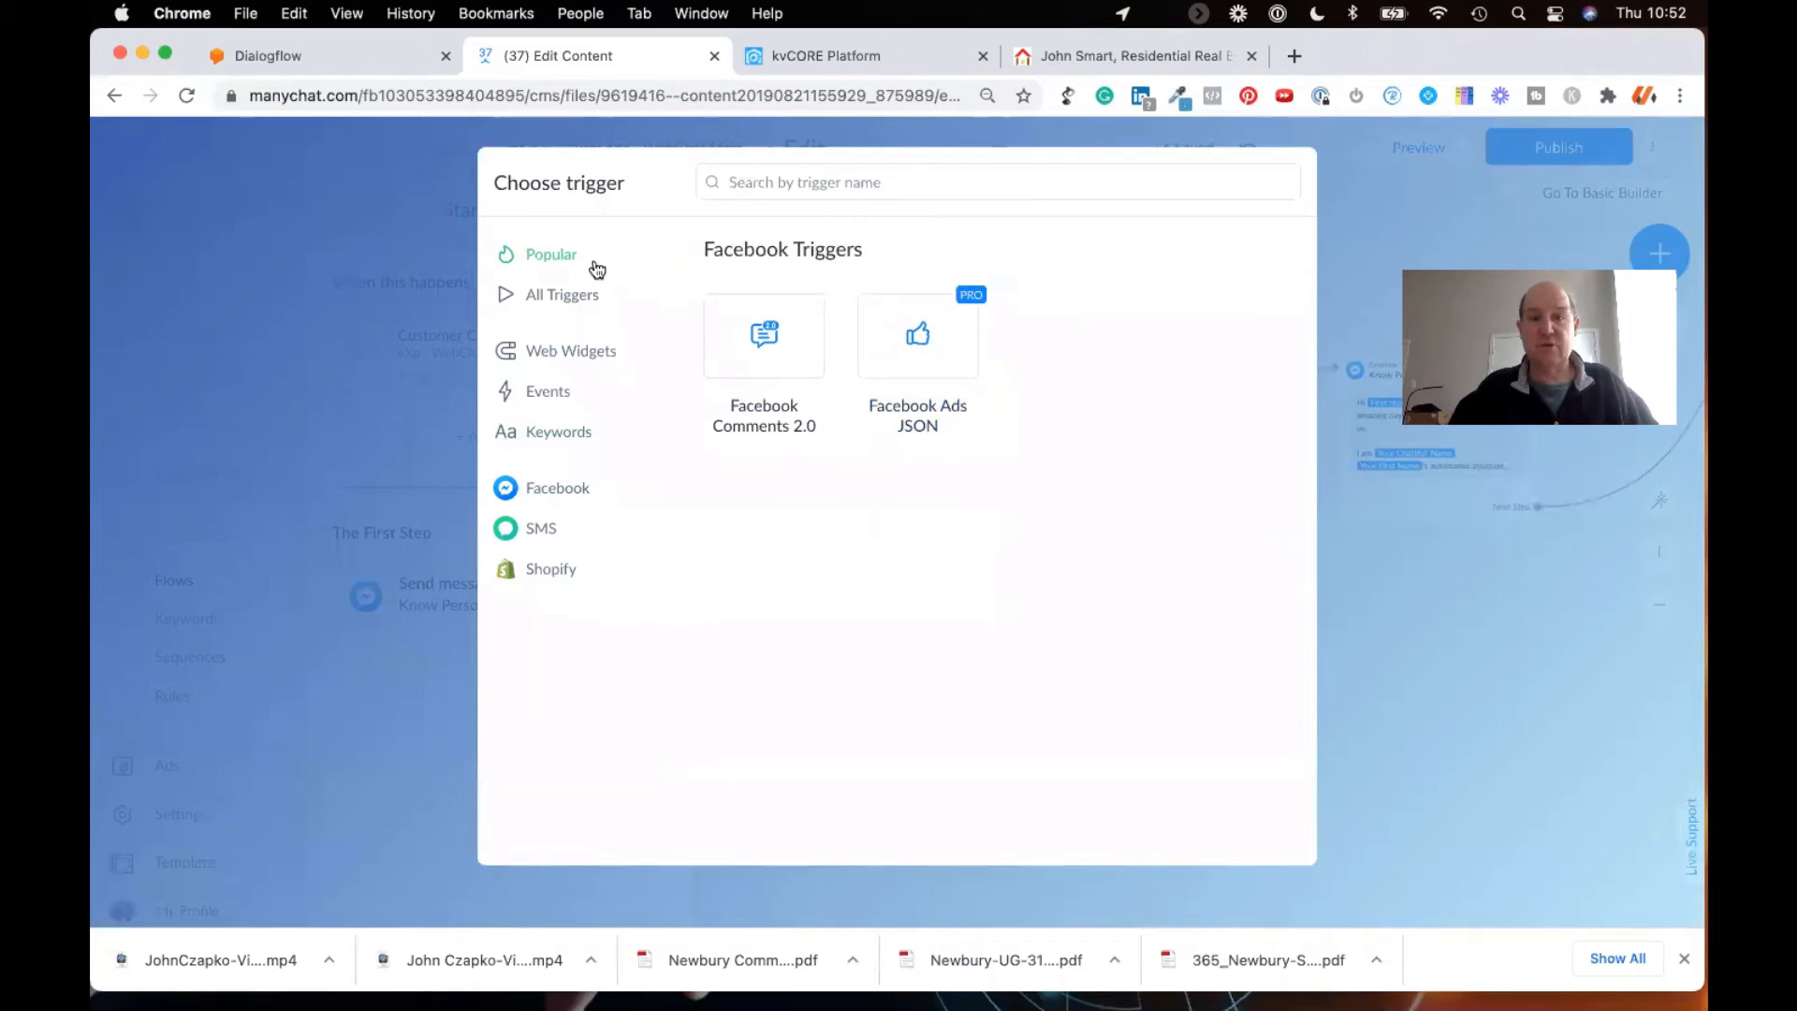
{"action": "left_click", "coordinate": [558, 296]}
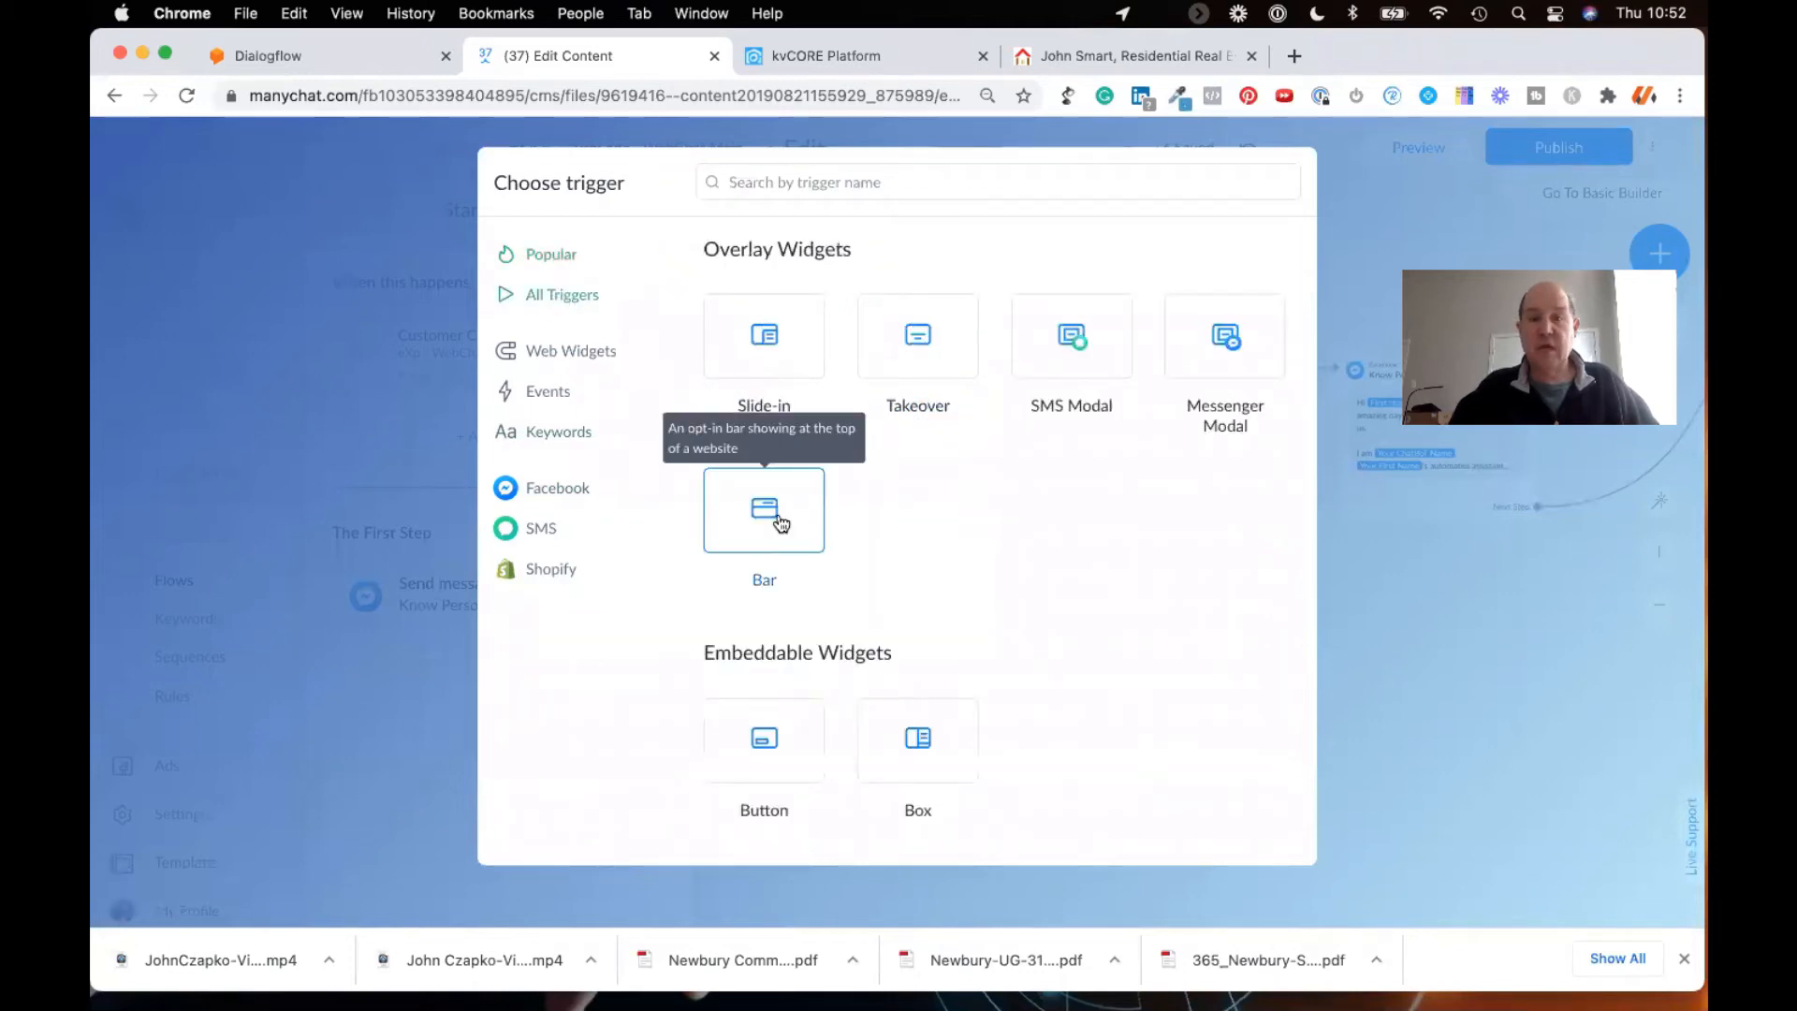
{"action": "scroll", "coordinate": [777, 533], "scroll_direction": "down", "scroll_amount": 7}
{"action": "scroll", "coordinate": [781, 523], "scroll_direction": "down", "scroll_amount": 10}
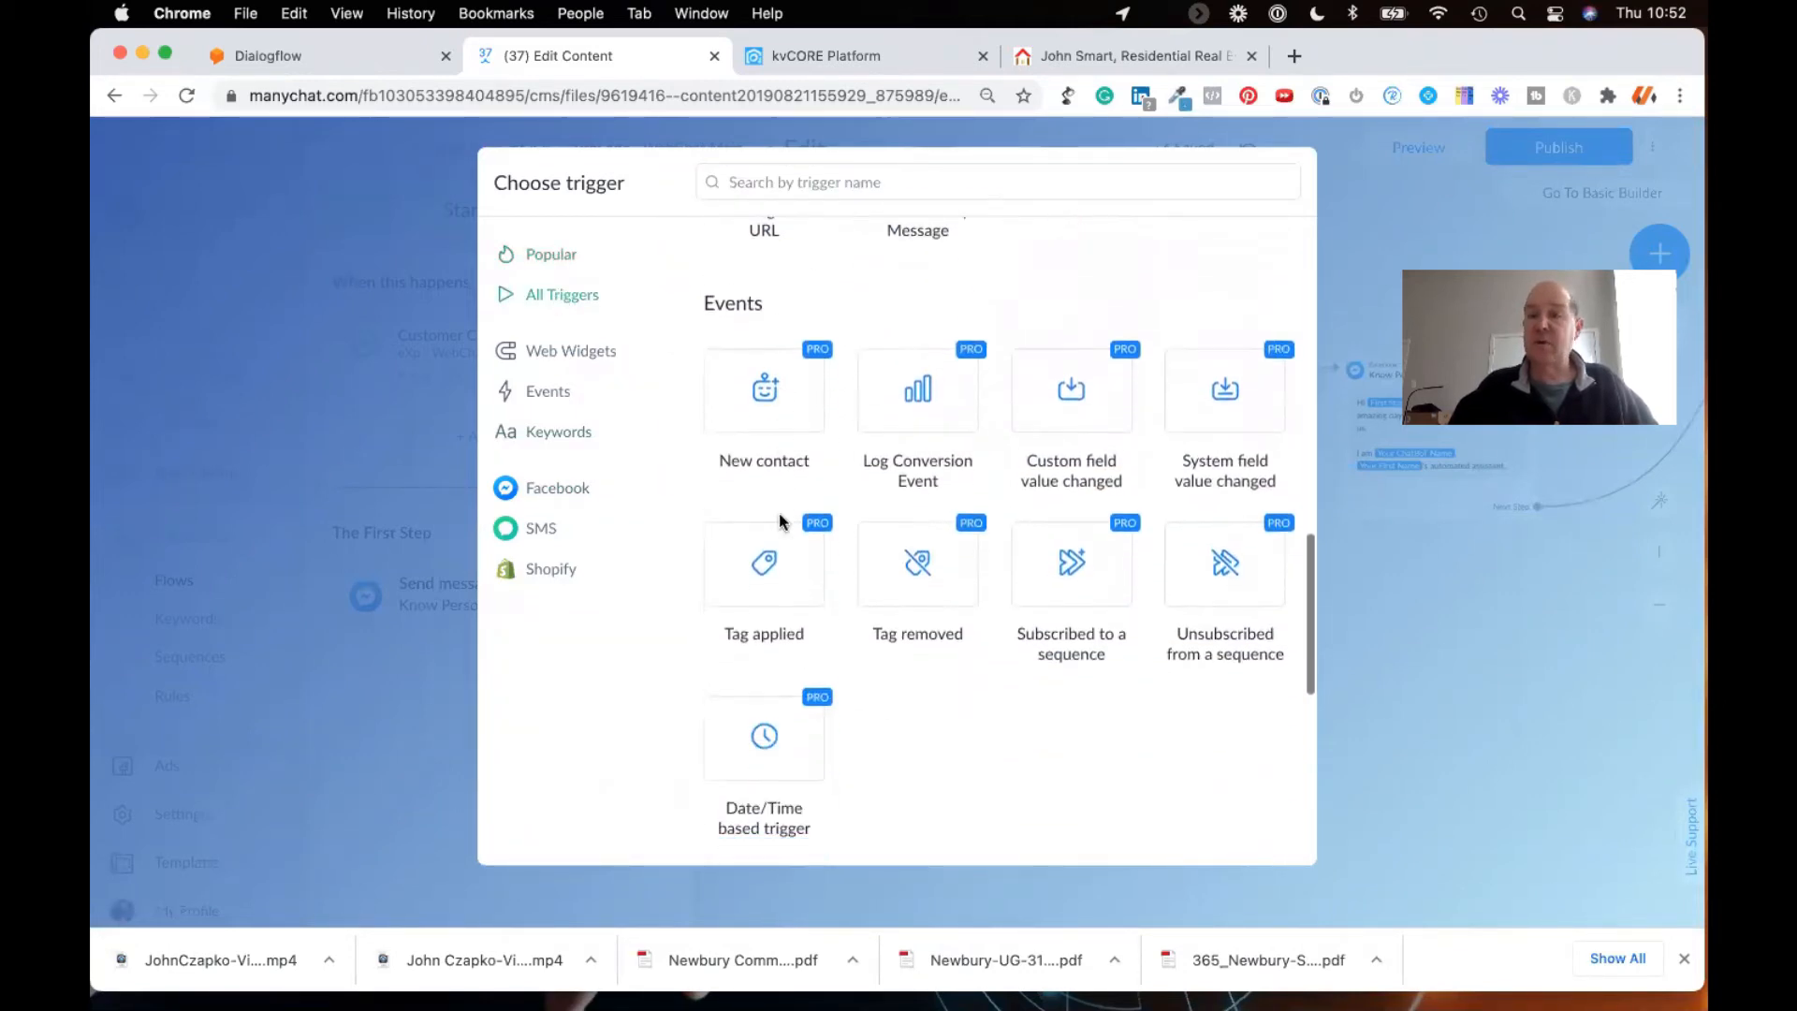
{"action": "scroll", "coordinate": [779, 517], "scroll_direction": "down", "scroll_amount": 3}
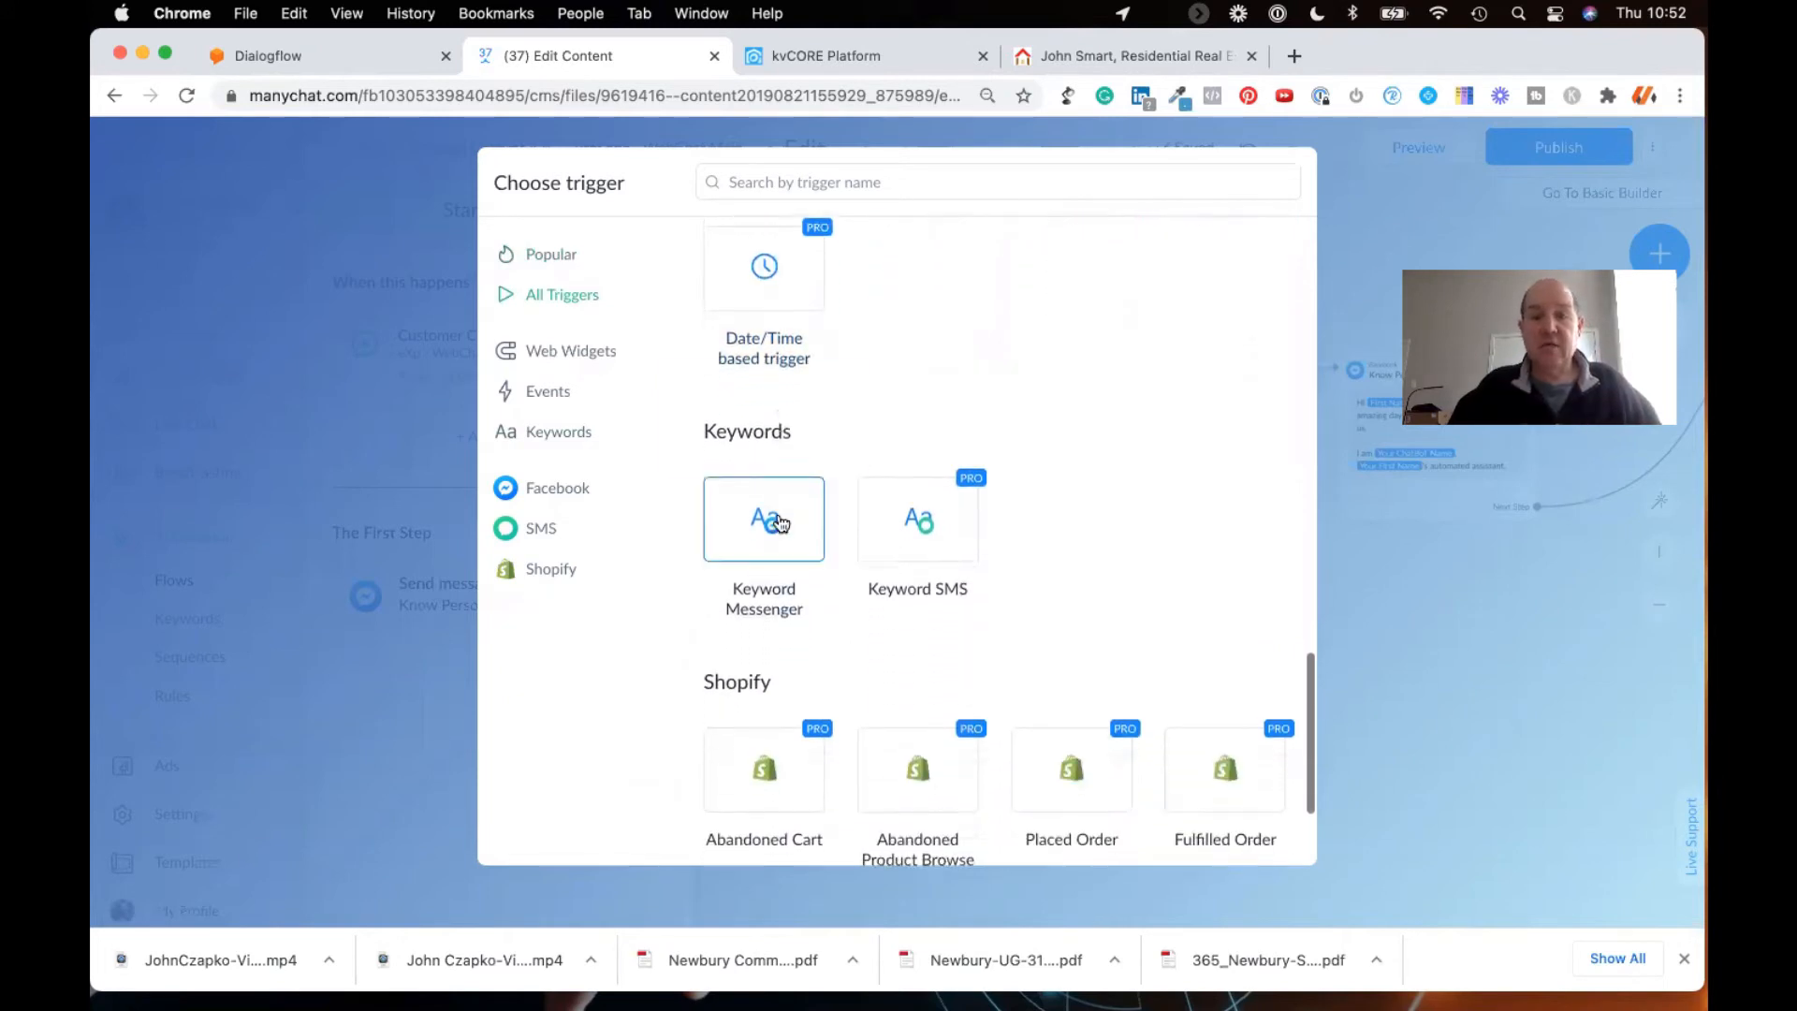
{"action": "scroll", "coordinate": [779, 516], "scroll_direction": "up", "scroll_amount": 1}
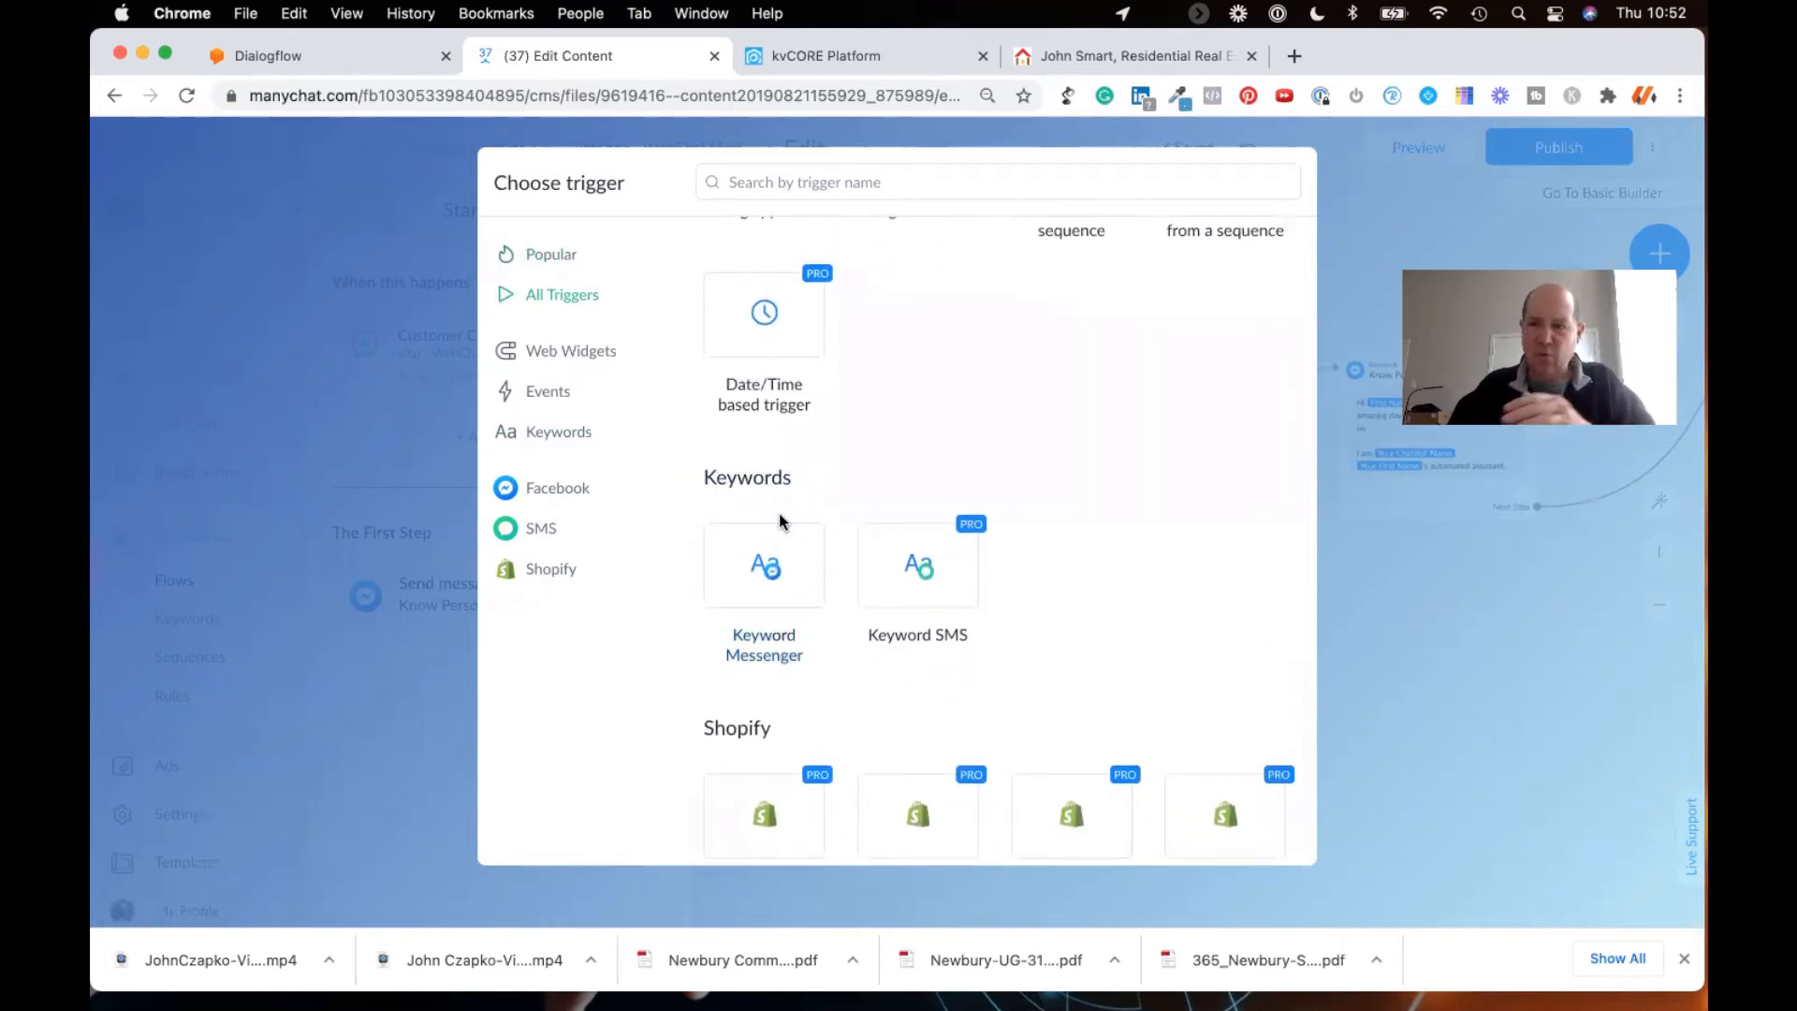
{"action": "scroll", "coordinate": [779, 513], "scroll_direction": "up", "scroll_amount": 2}
{"action": "scroll", "coordinate": [782, 522], "scroll_direction": "up", "scroll_amount": 3}
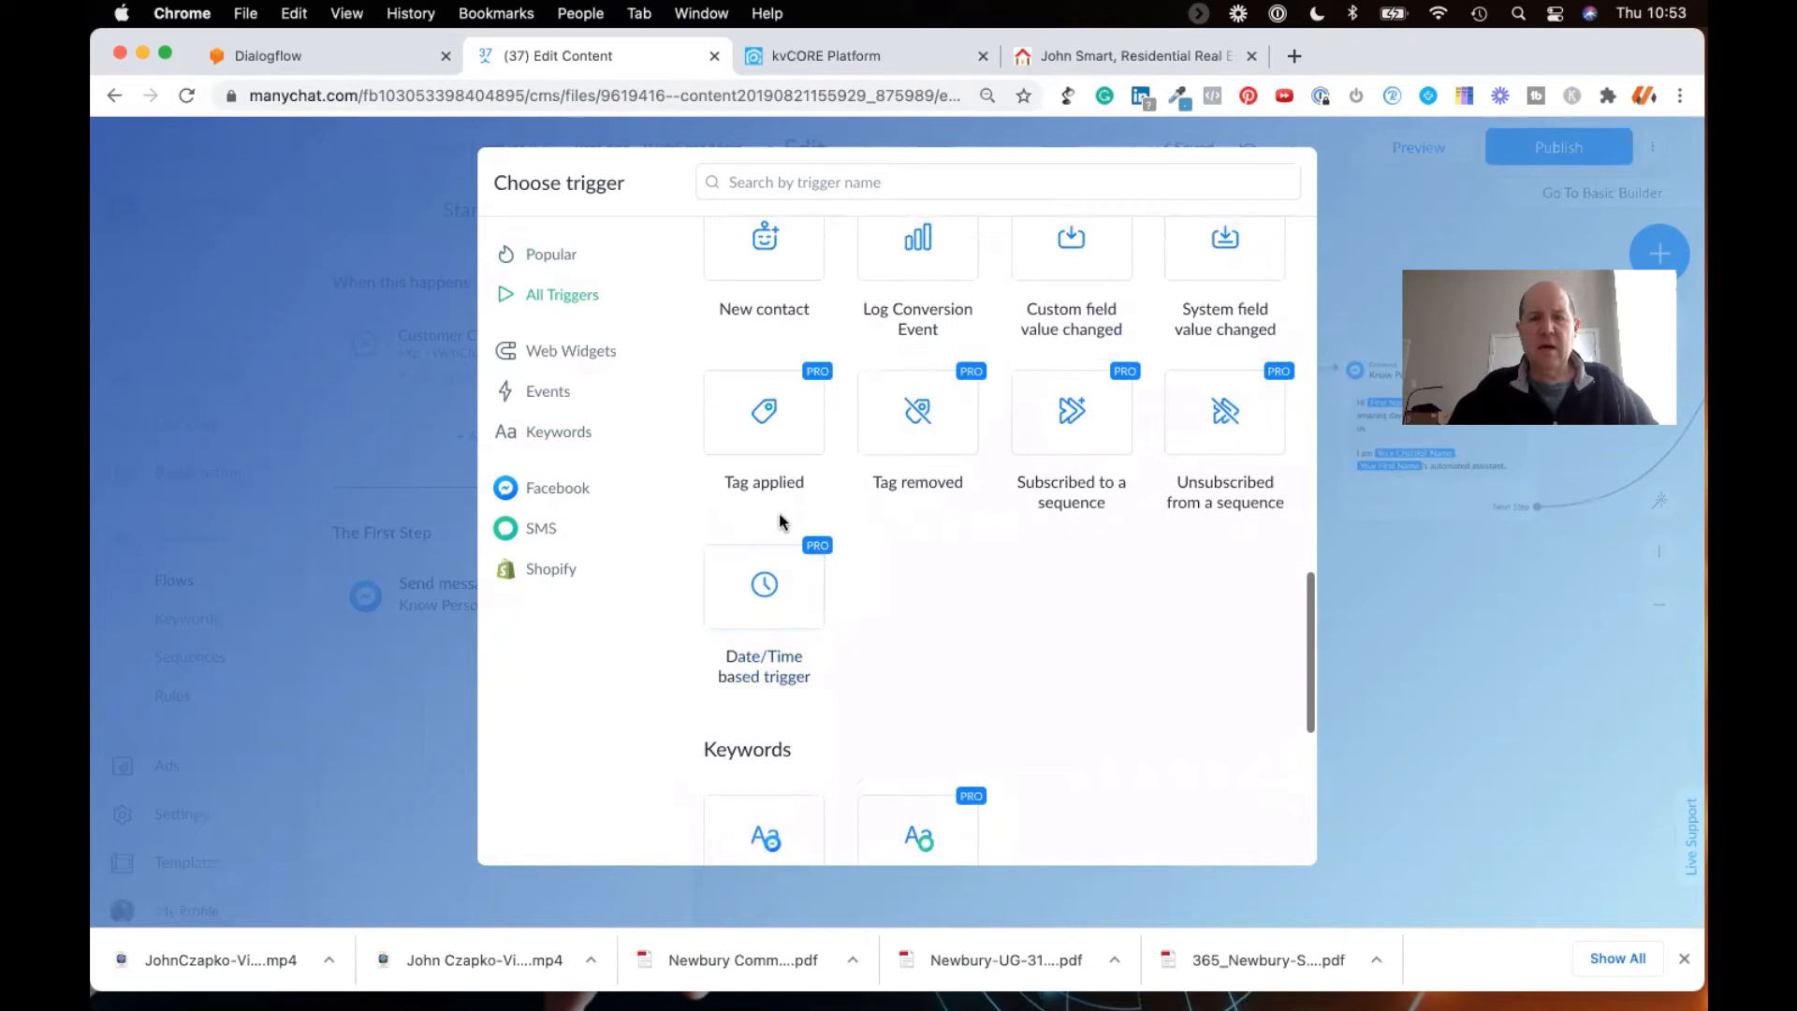
{"action": "scroll", "coordinate": [1104, 542], "scroll_direction": "up", "scroll_amount": 5}
{"action": "scroll", "coordinate": [1103, 542], "scroll_direction": "up", "scroll_amount": 2}
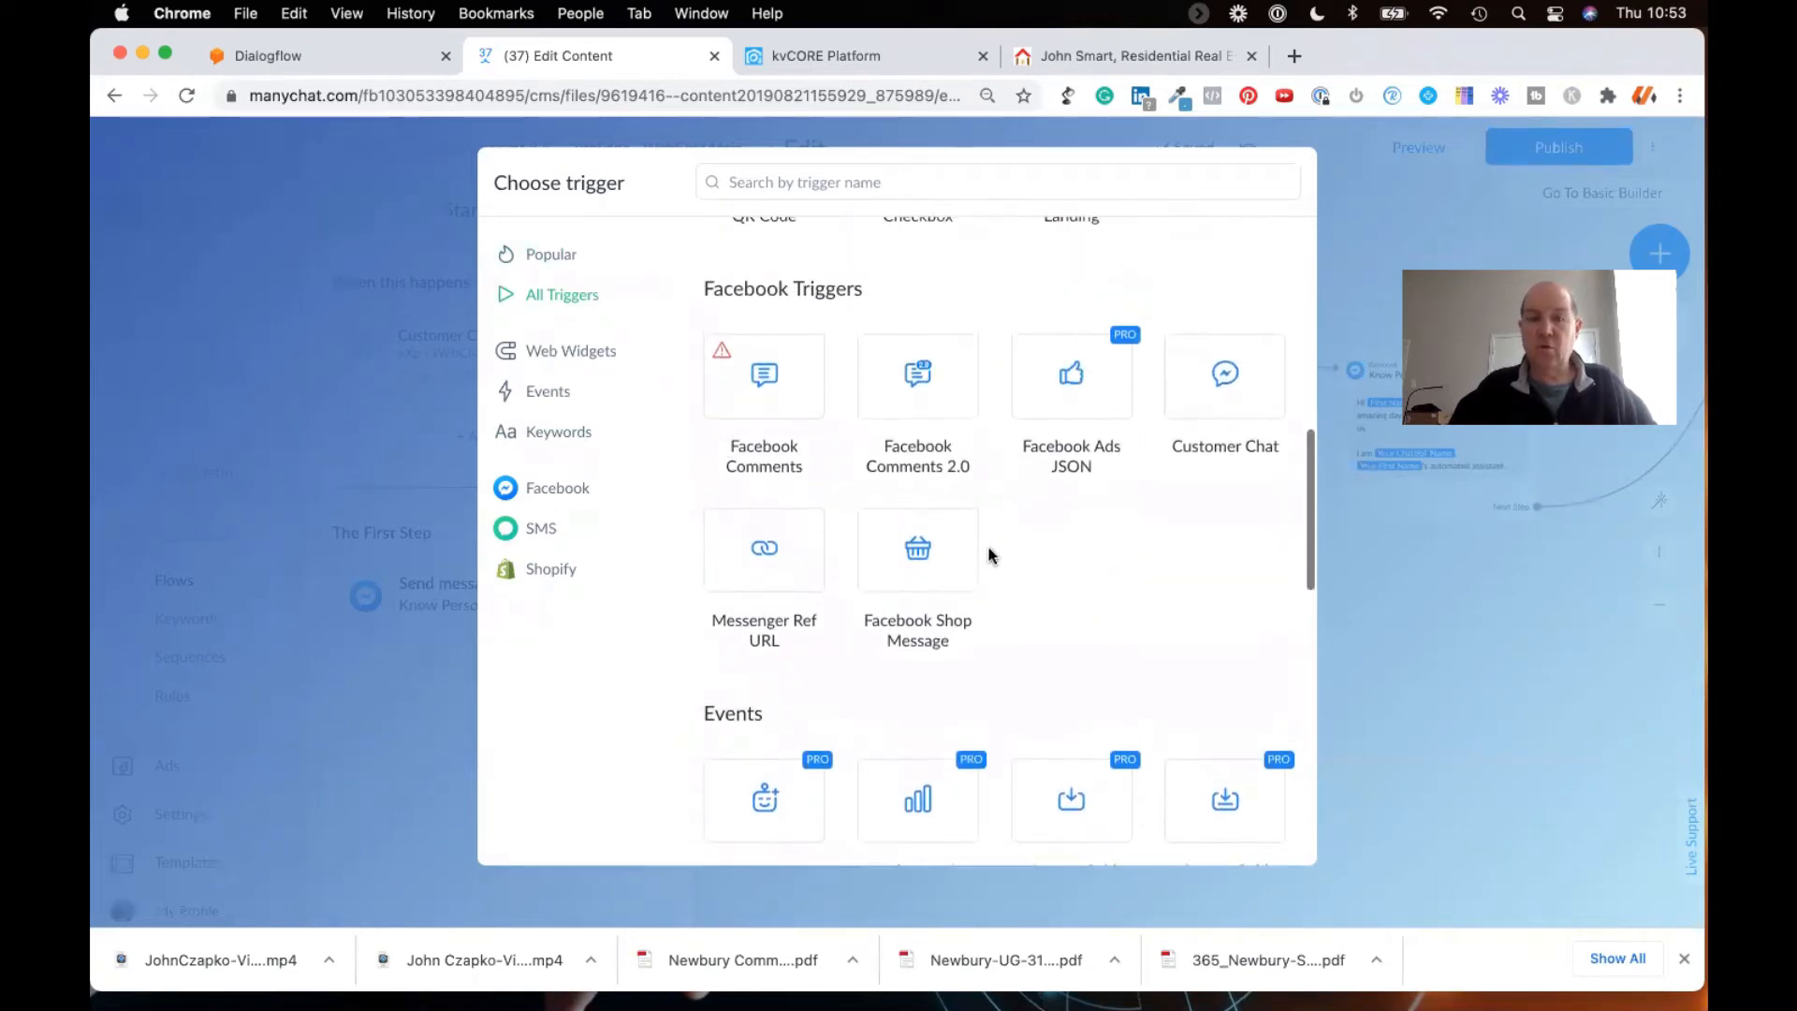
{"action": "scroll", "coordinate": [1060, 570], "scroll_direction": "up", "scroll_amount": 1}
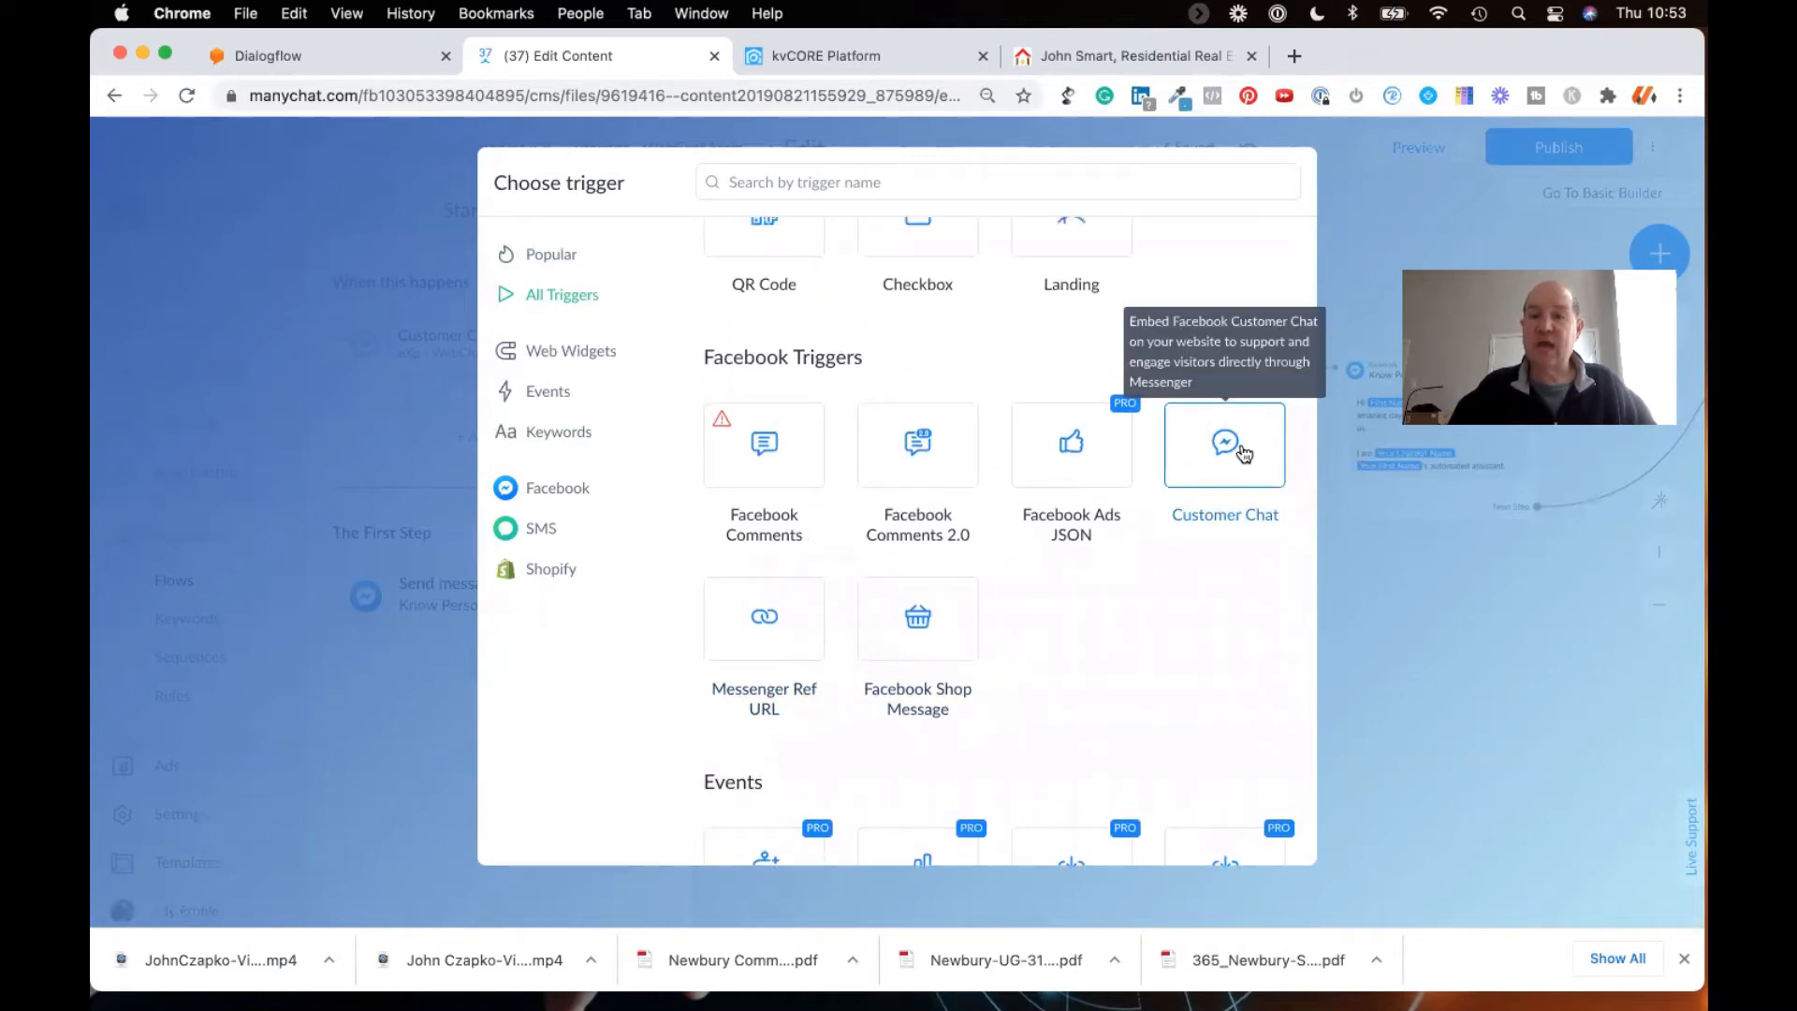
{"action": "scroll", "coordinate": [782, 298], "scroll_direction": "up", "scroll_amount": 8}
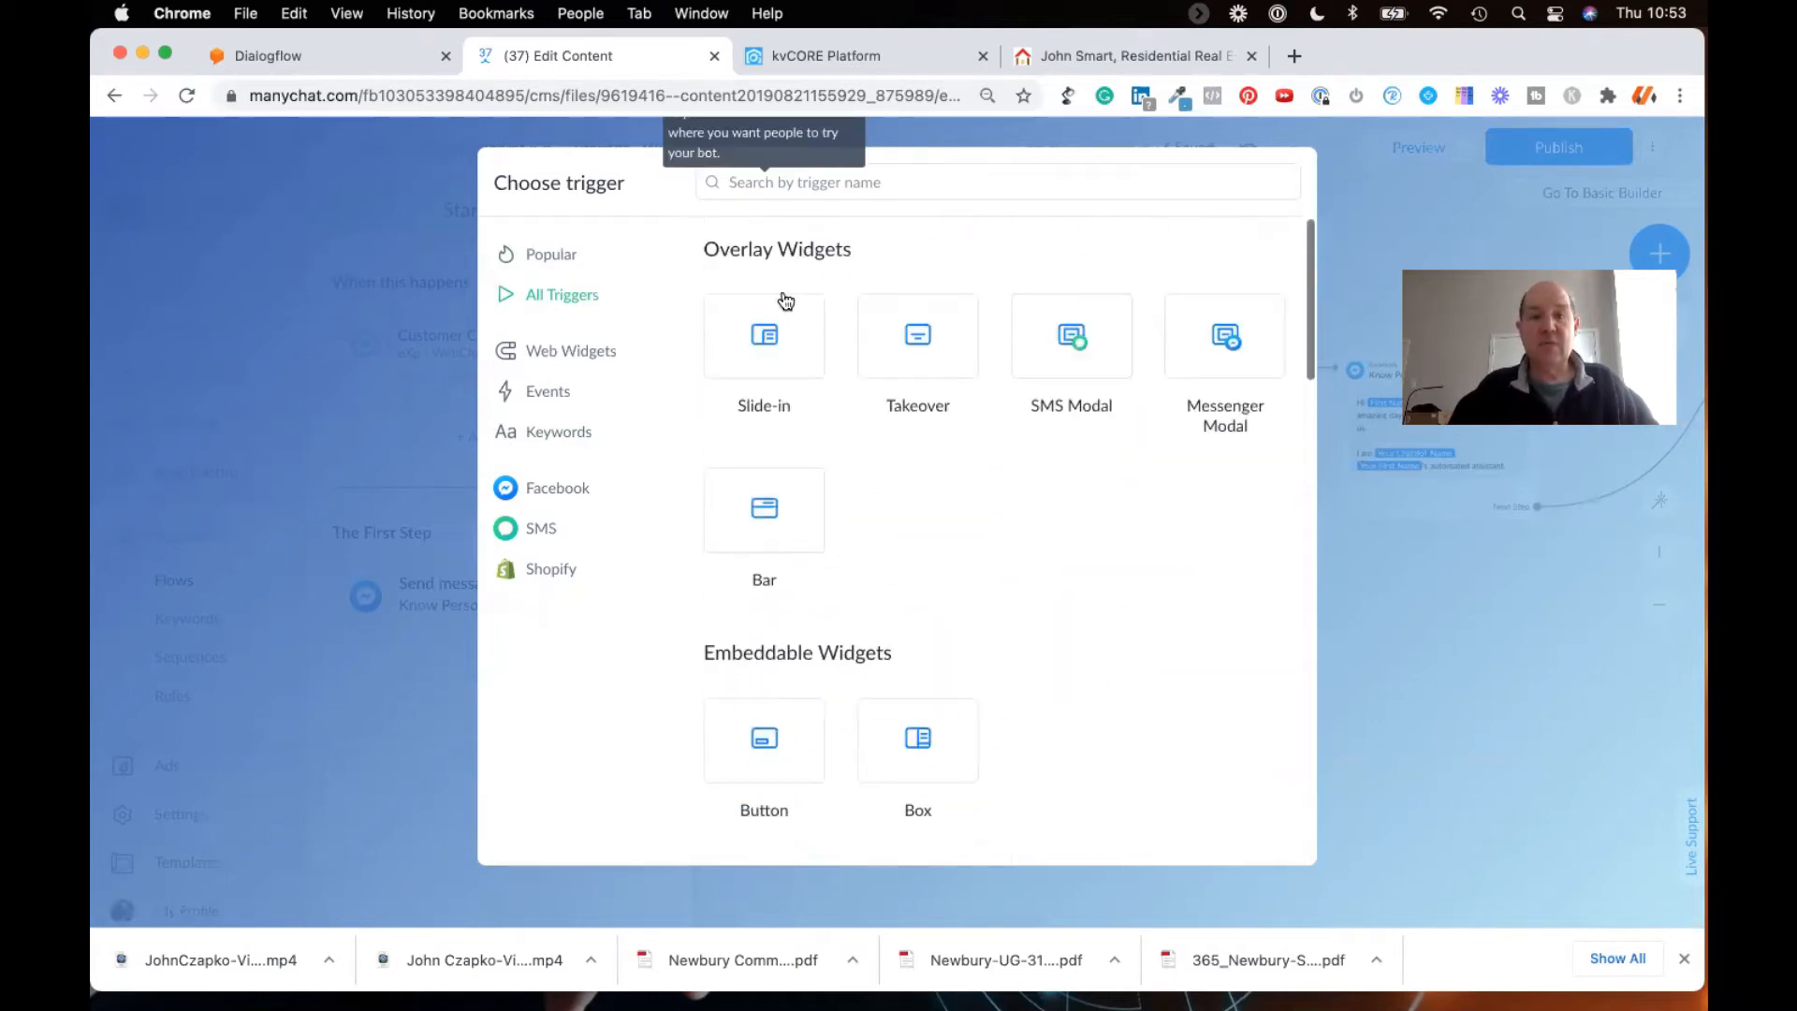
{"action": "left_click", "coordinate": [447, 278]}
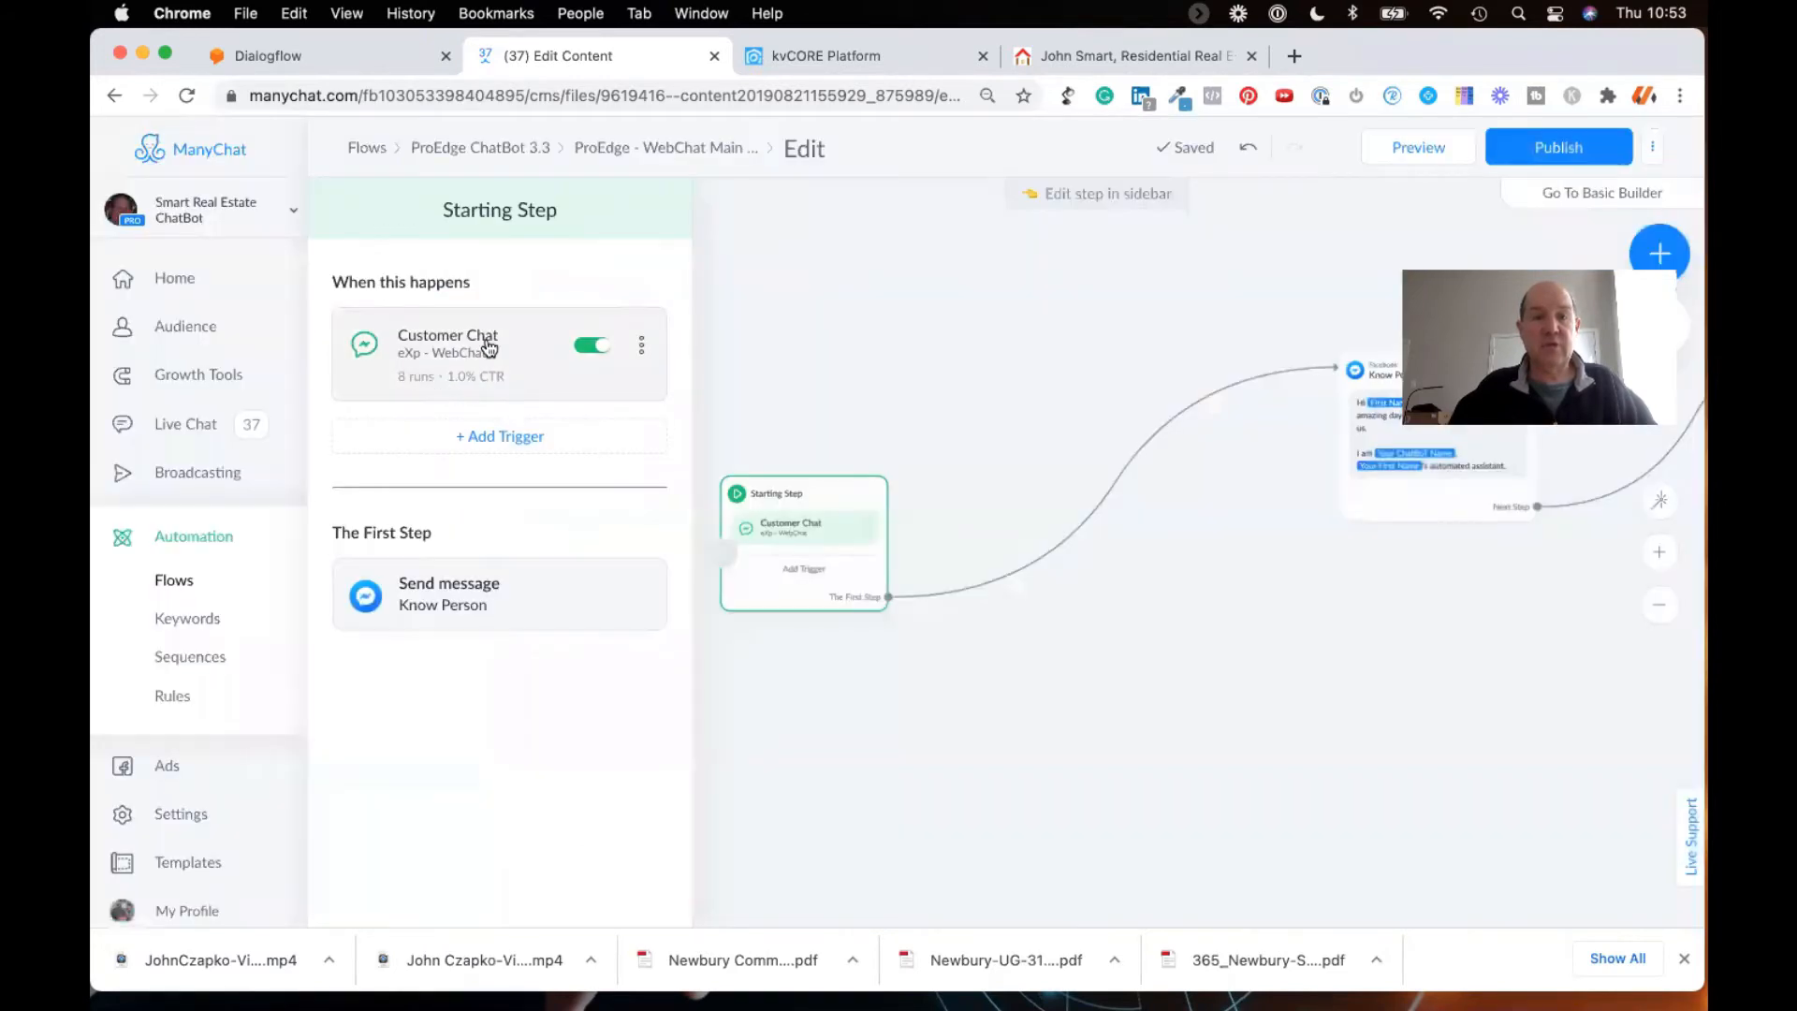
Step: Open the Starting Step's existing Customer Chat trigger and review its name and setup options
{"action": "left_click", "coordinate": [451, 345]}
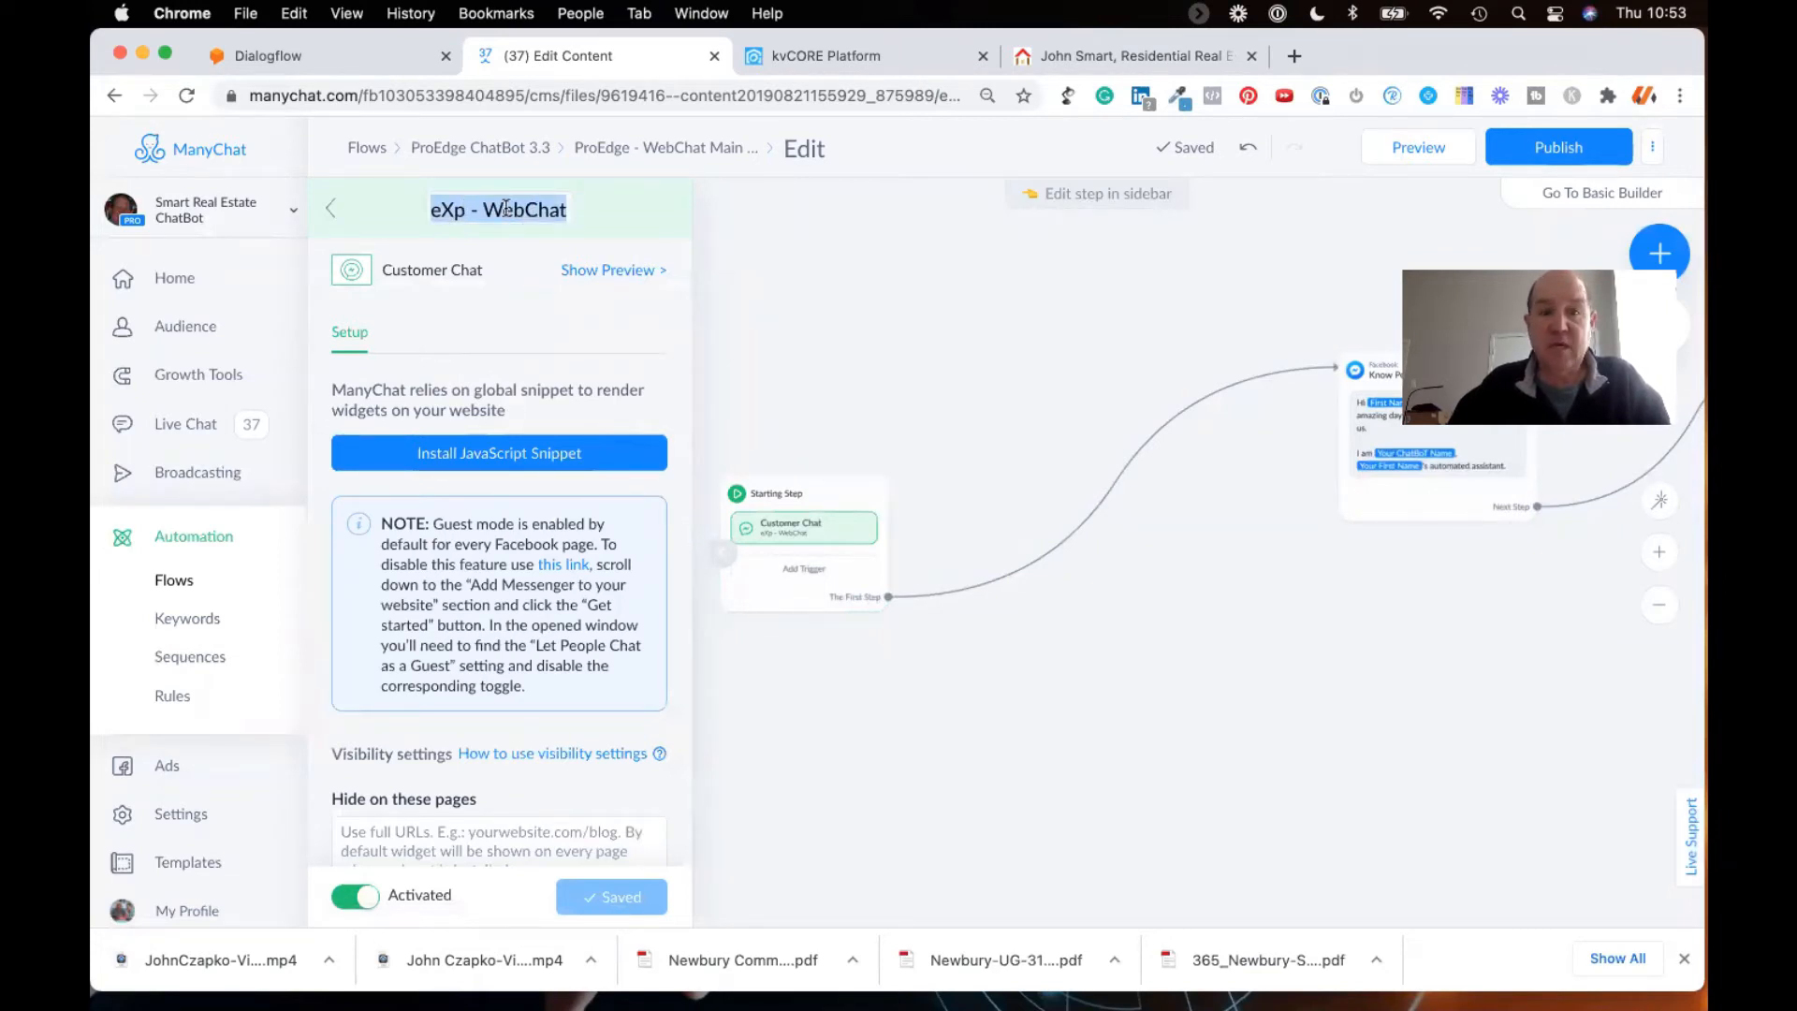
{"action": "left_click", "coordinate": [534, 207]}
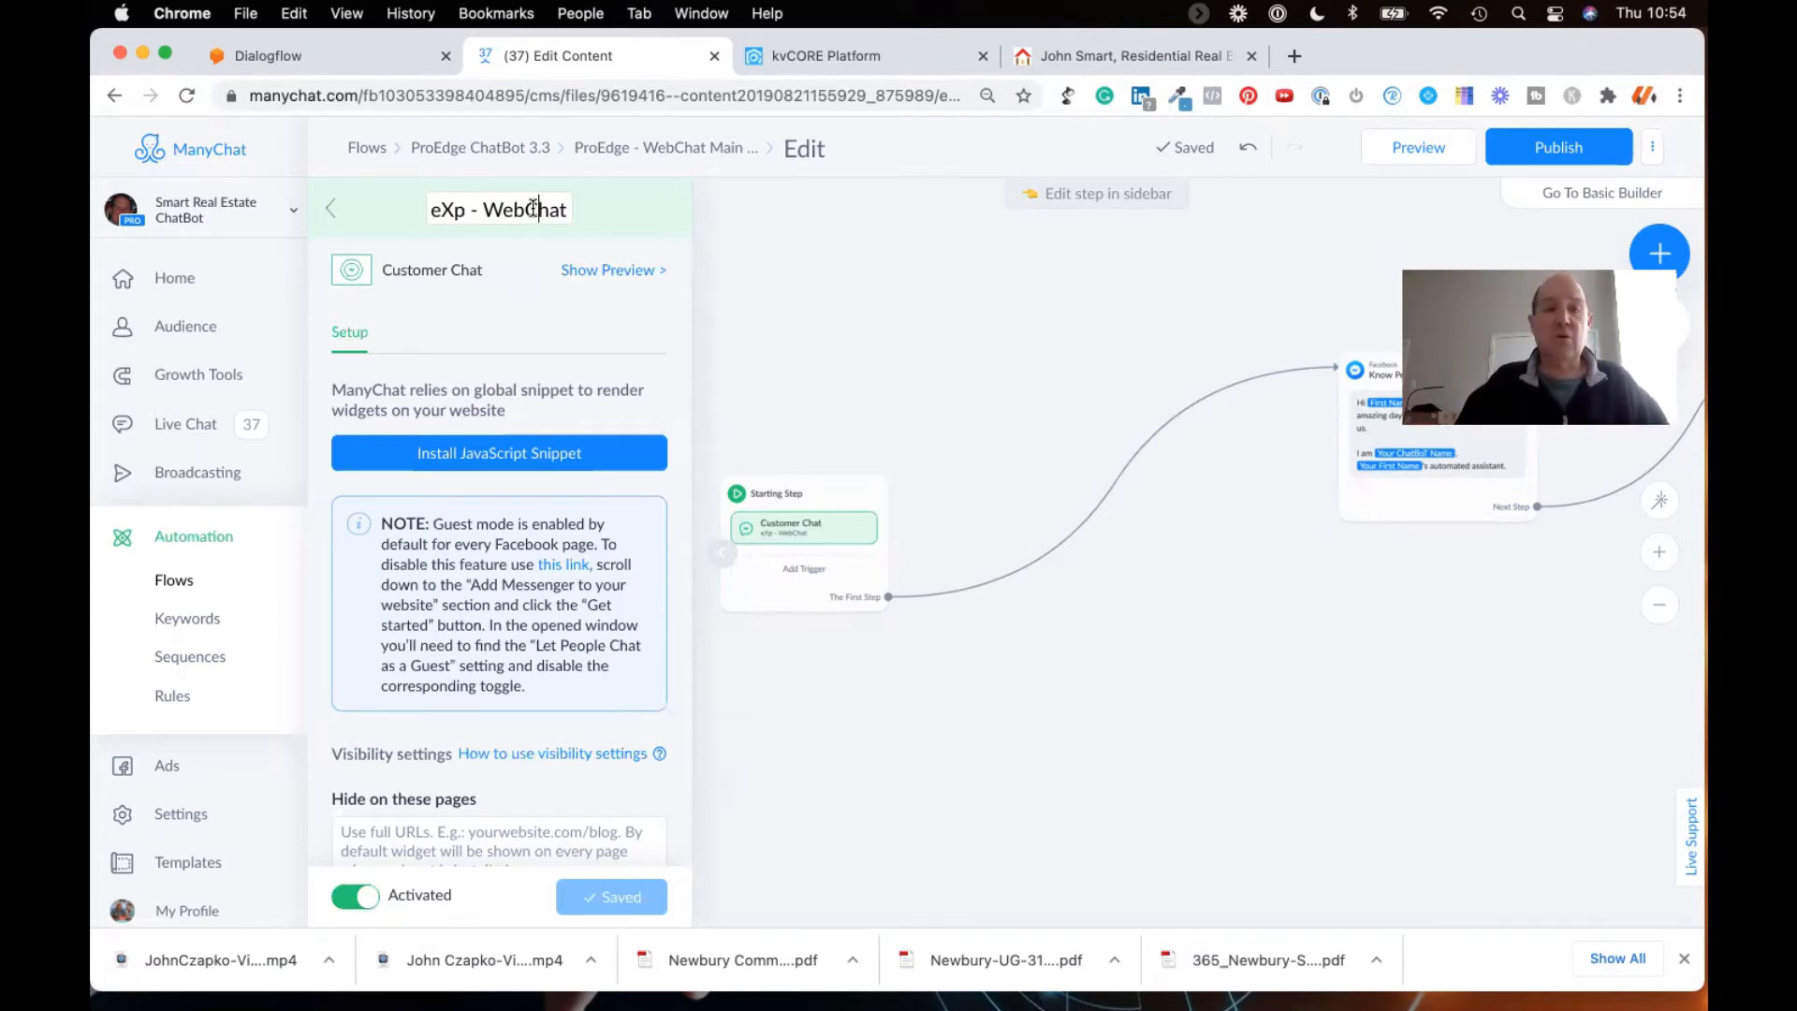
{"action": "triple_click", "coordinate": [481, 210]}
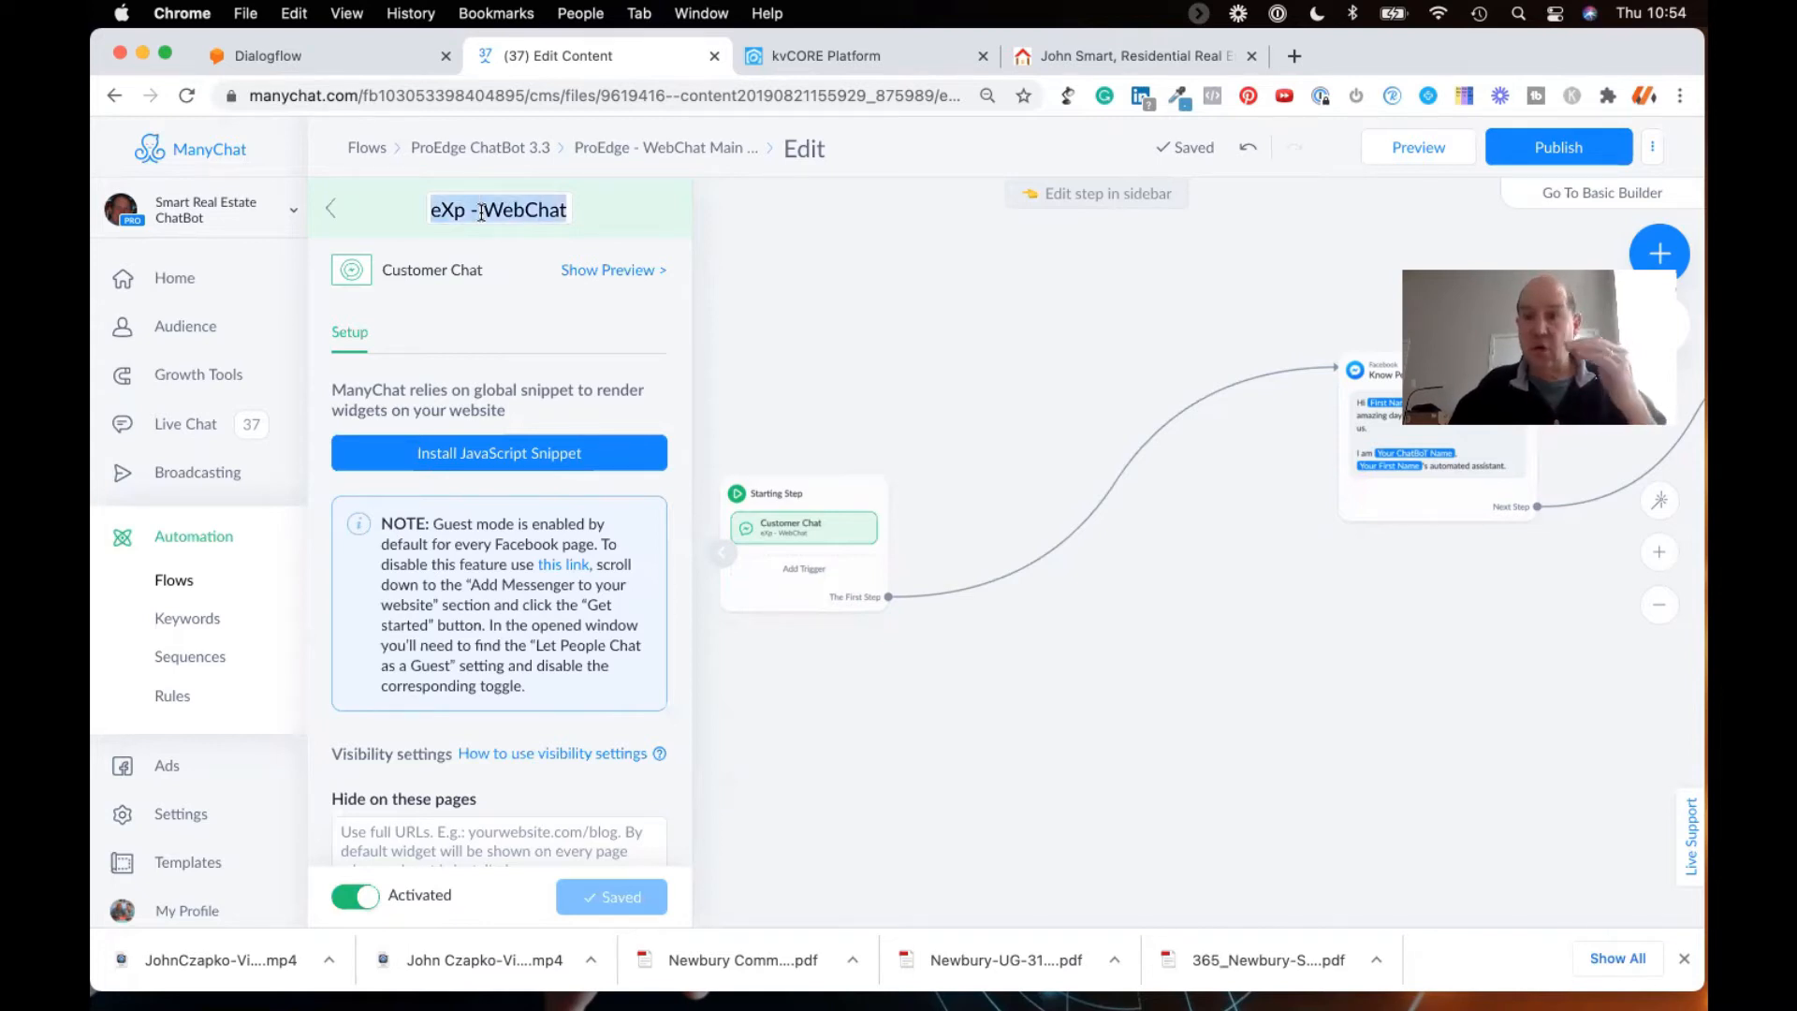
{"action": "scroll", "coordinate": [502, 533], "scroll_direction": "down", "scroll_amount": 1}
{"action": "scroll", "coordinate": [504, 524], "scroll_direction": "up", "scroll_amount": 1}
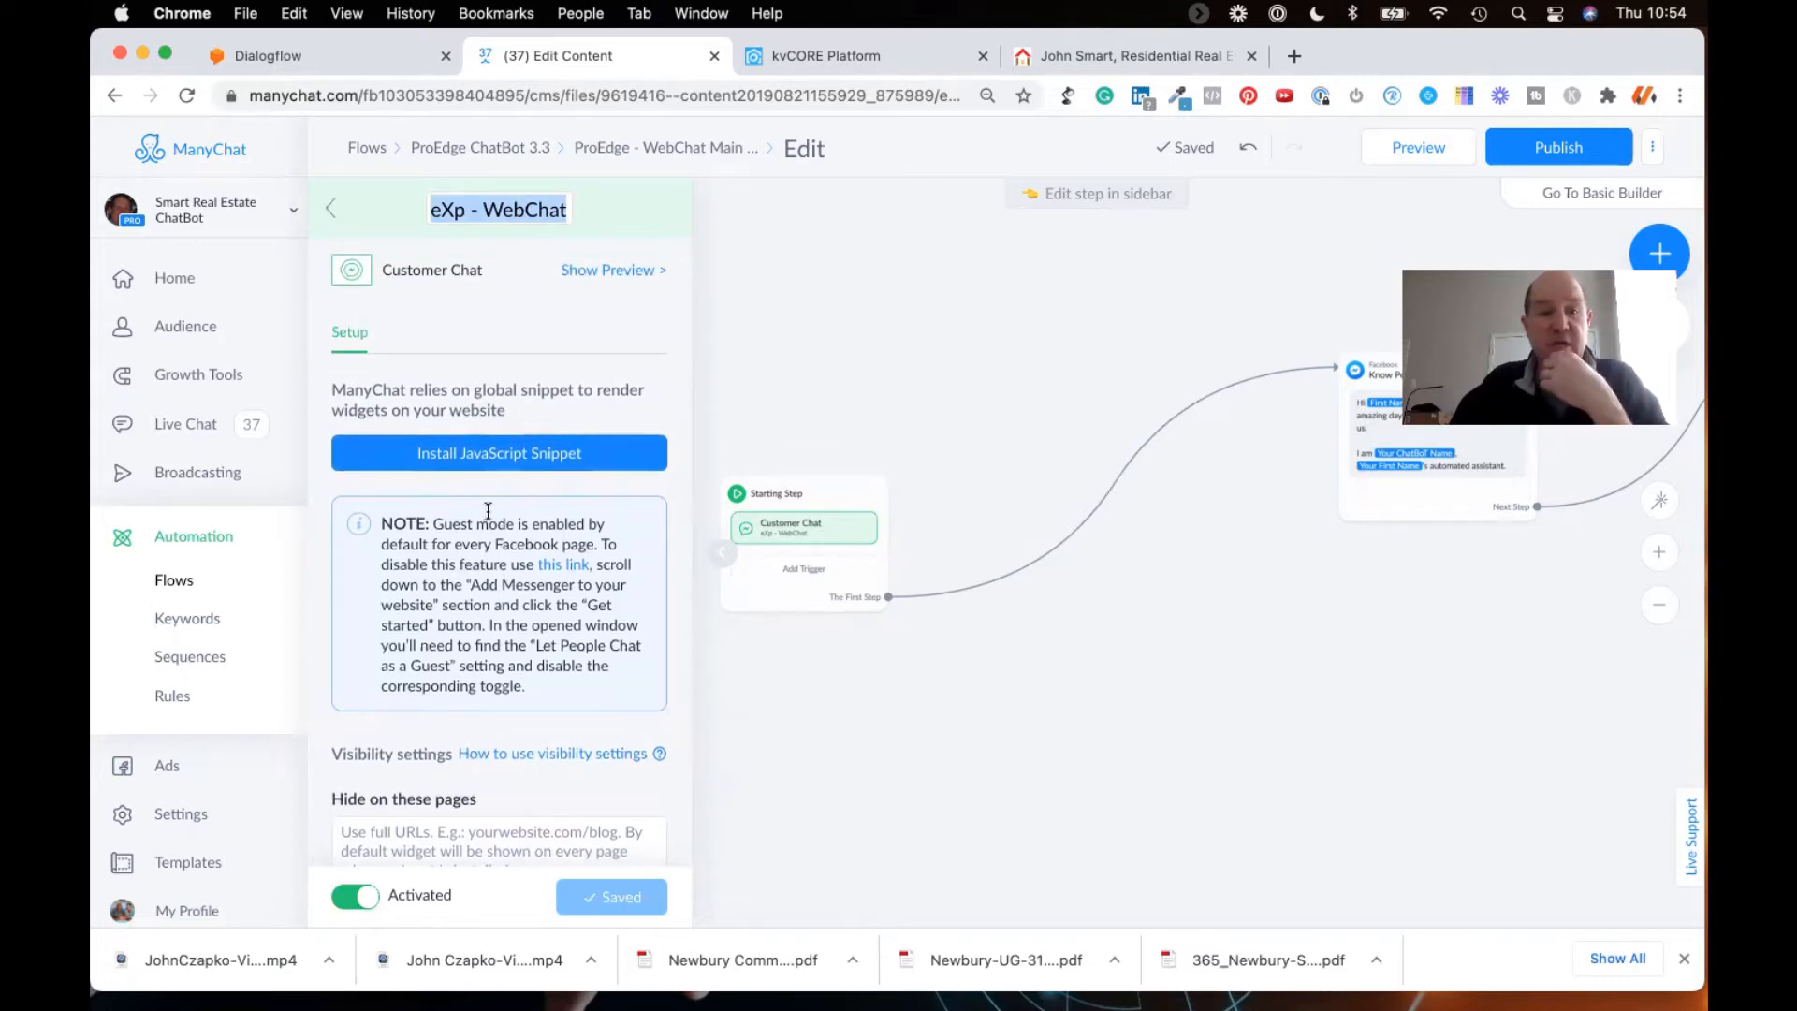
Step: Read the guest mode note in the Customer Chat trigger's setup
{"action": "scroll", "coordinate": [487, 510], "scroll_direction": "down", "scroll_amount": 1}
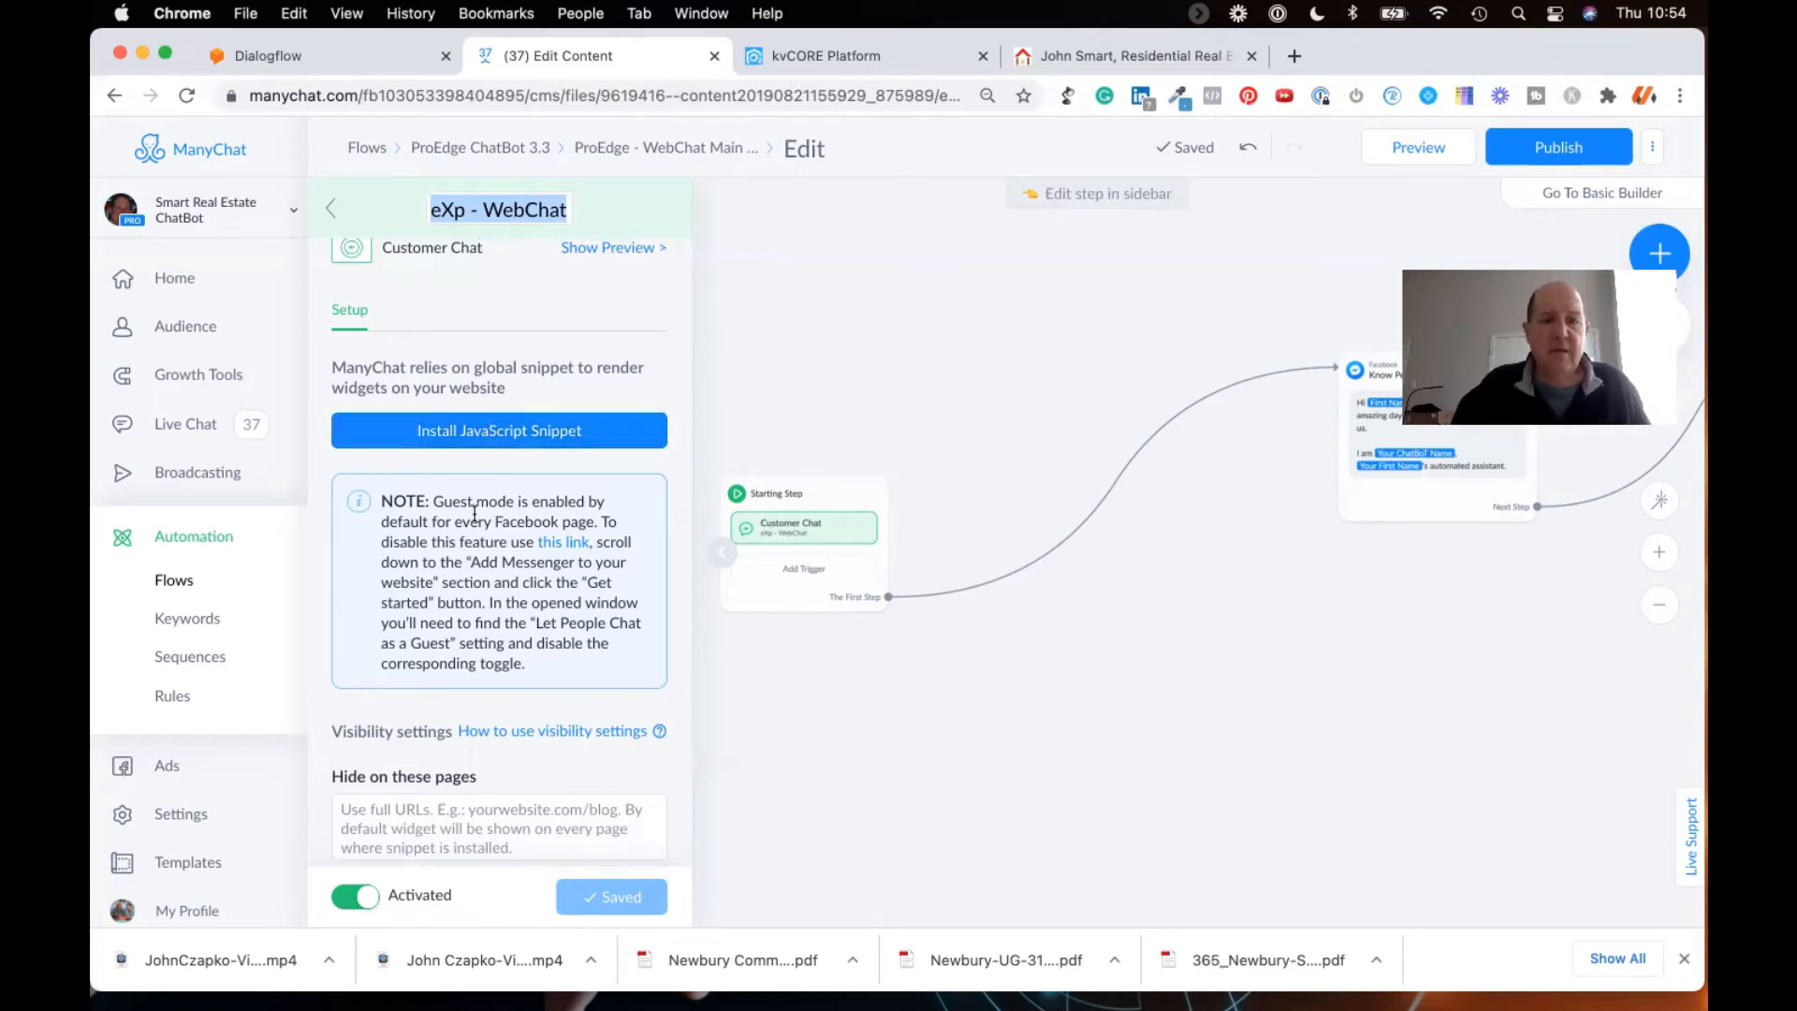
{"action": "scroll", "coordinate": [474, 513], "scroll_direction": "down", "scroll_amount": 3}
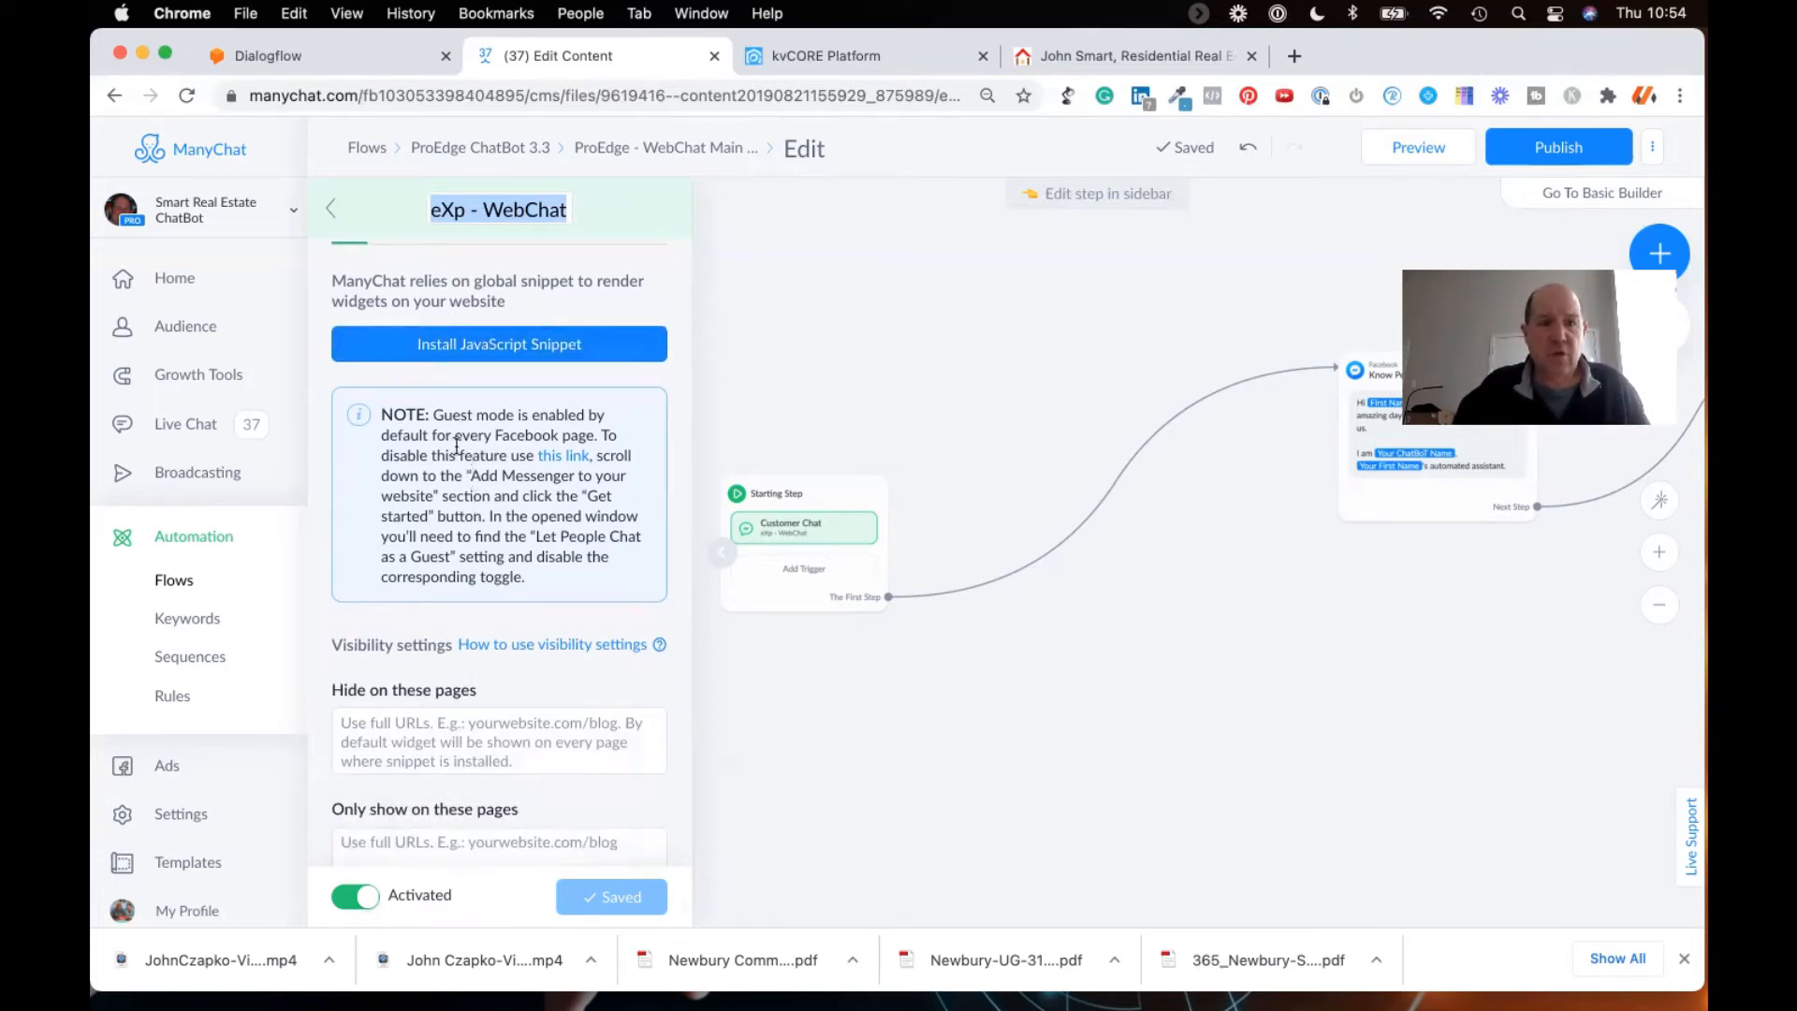
{"action": "left_click_drag", "start_coordinate": [430, 414], "coordinate": [431, 481]}
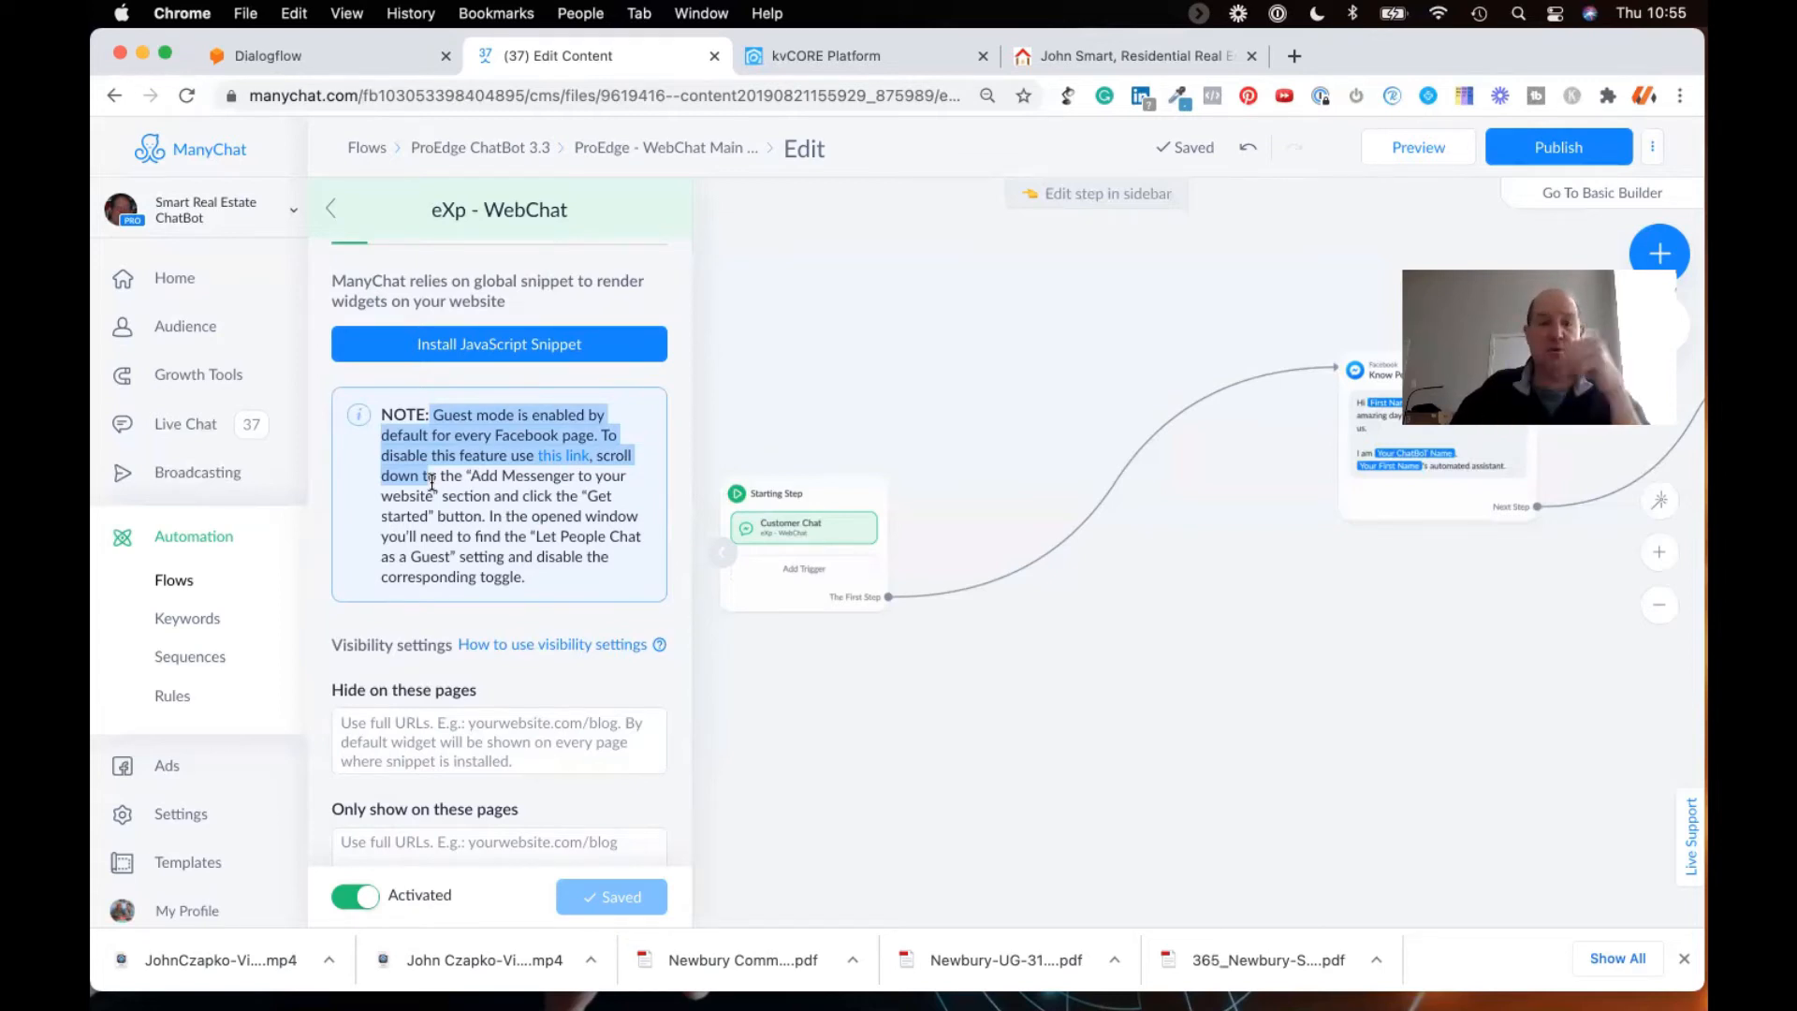
{"action": "left_click", "coordinate": [501, 468]}
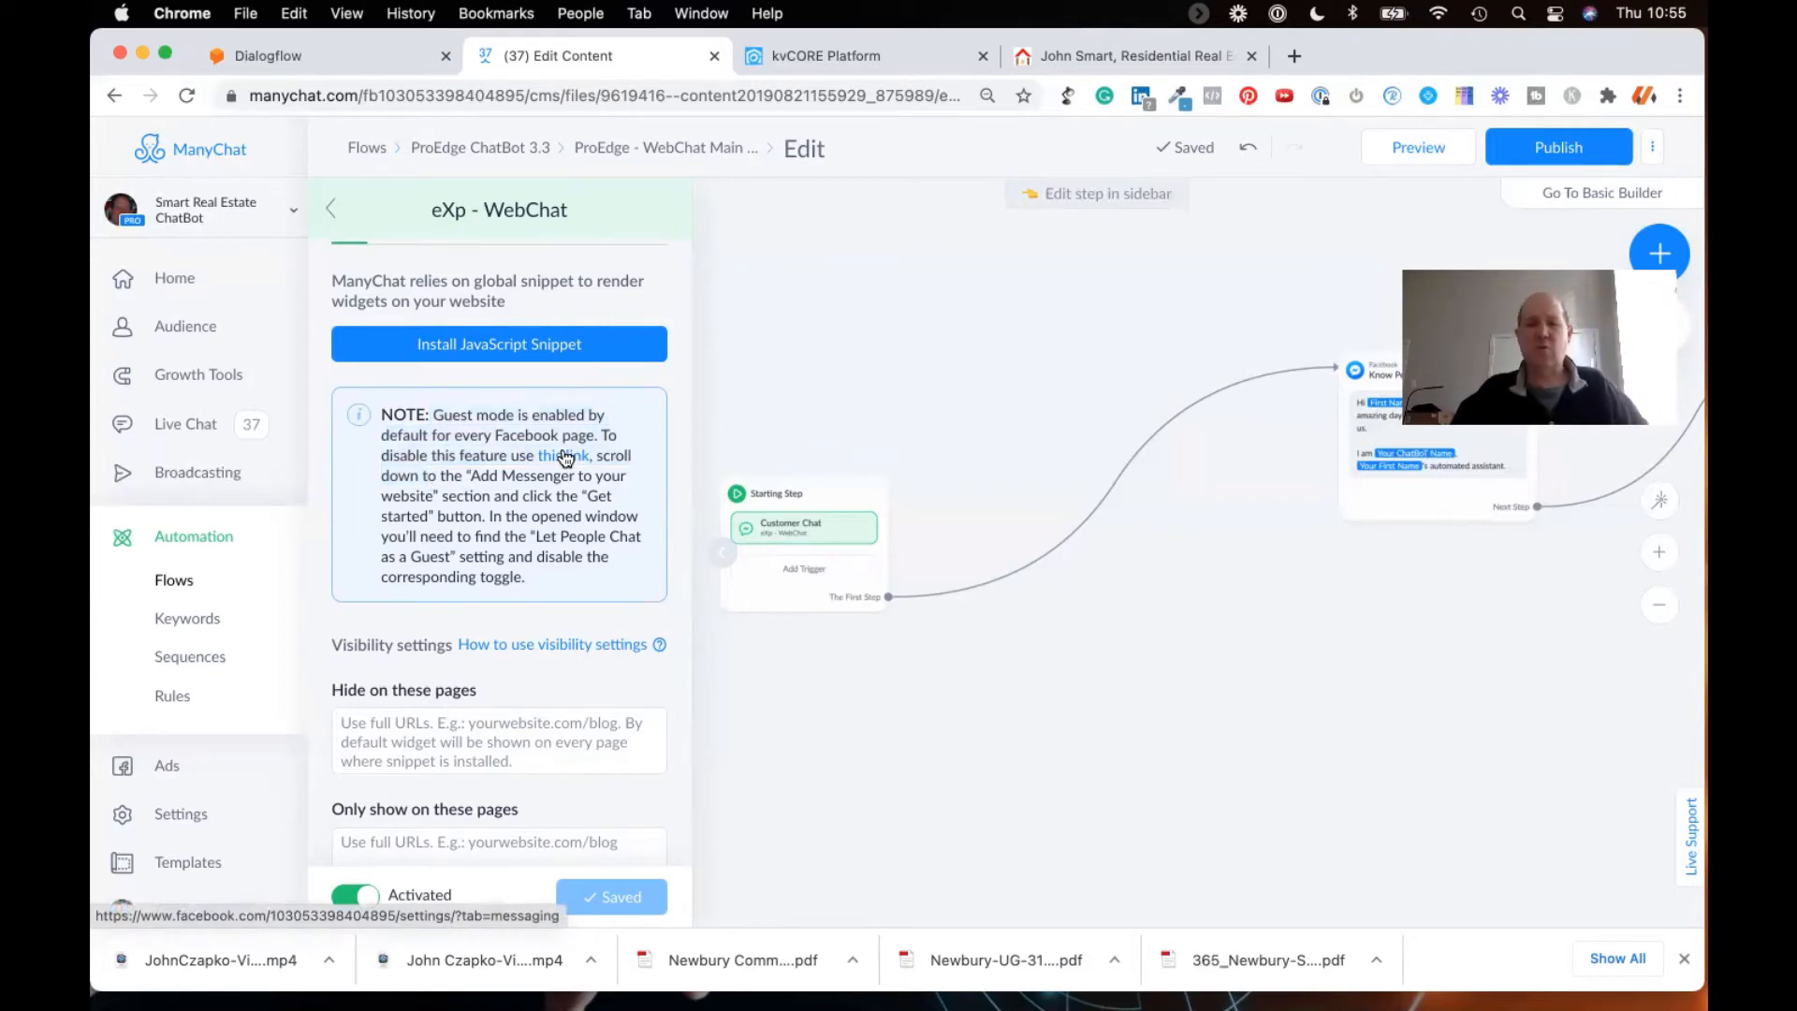
Step: Review the trigger's visibility settings for hiding the chat widget or showing it only on specific pages
{"action": "scroll", "coordinate": [473, 525], "scroll_direction": "down", "scroll_amount": 5}
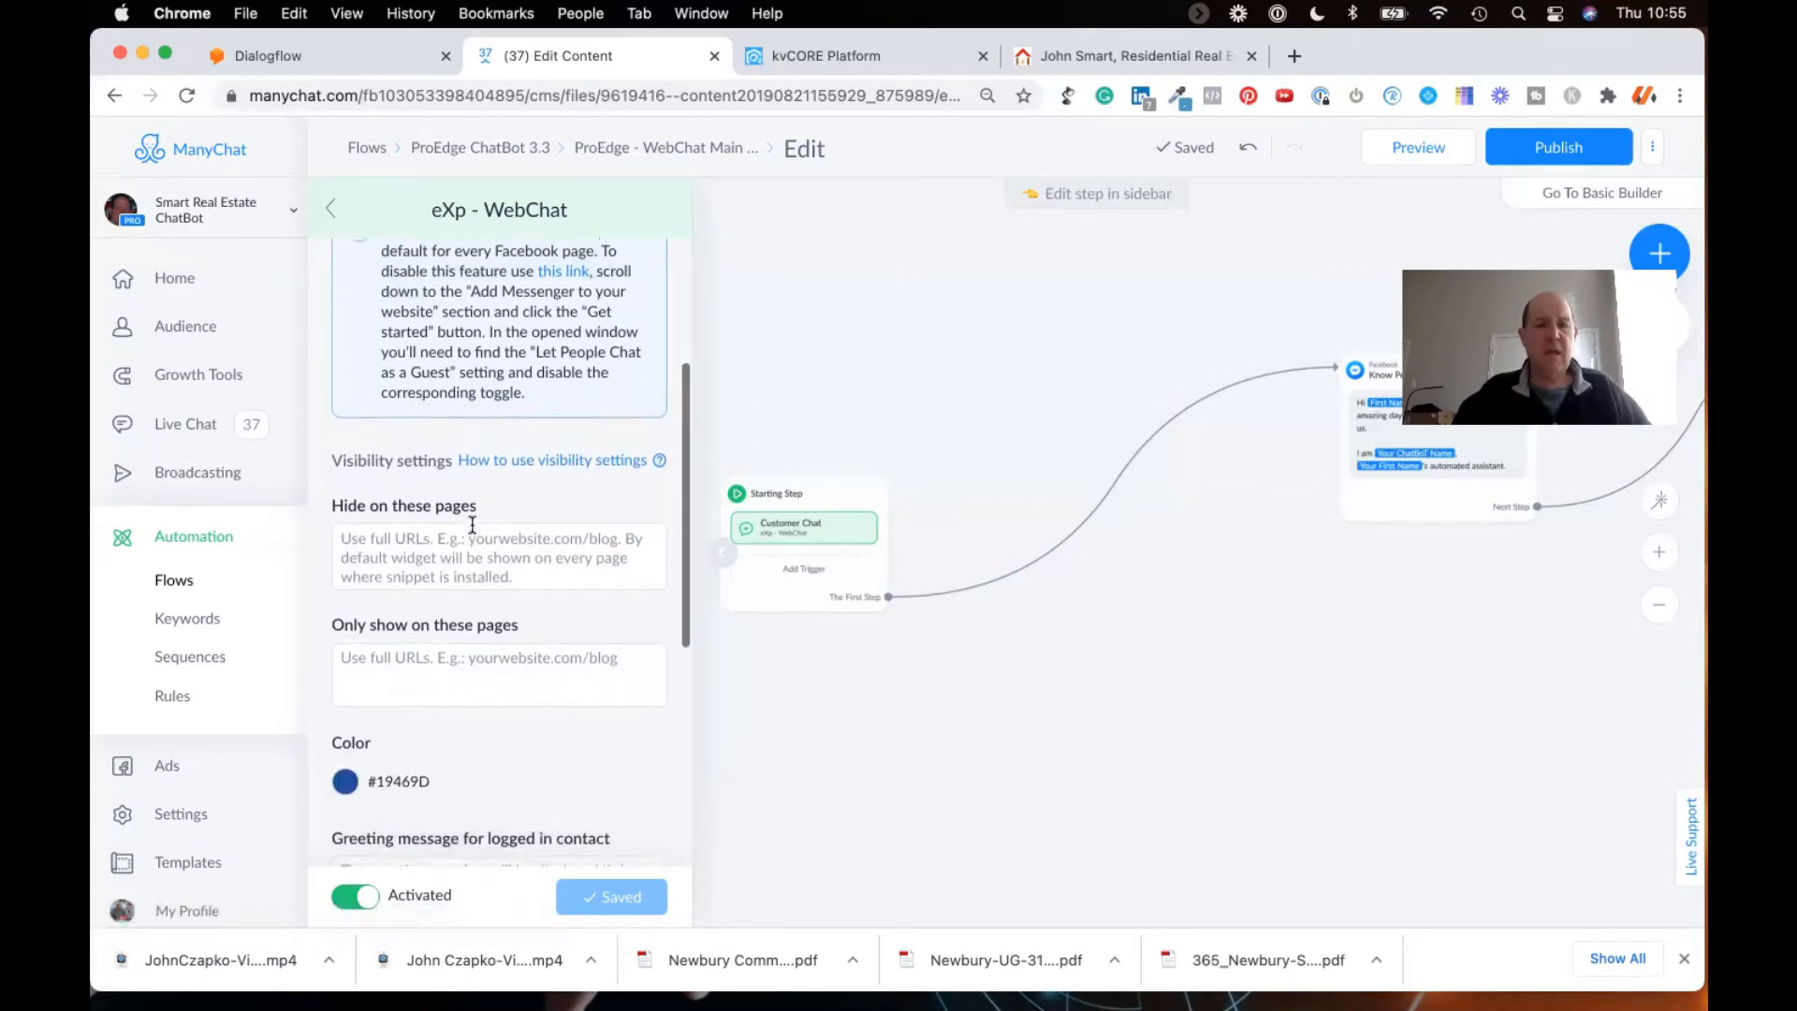
{"action": "scroll", "coordinate": [470, 521], "scroll_direction": "down", "scroll_amount": 1}
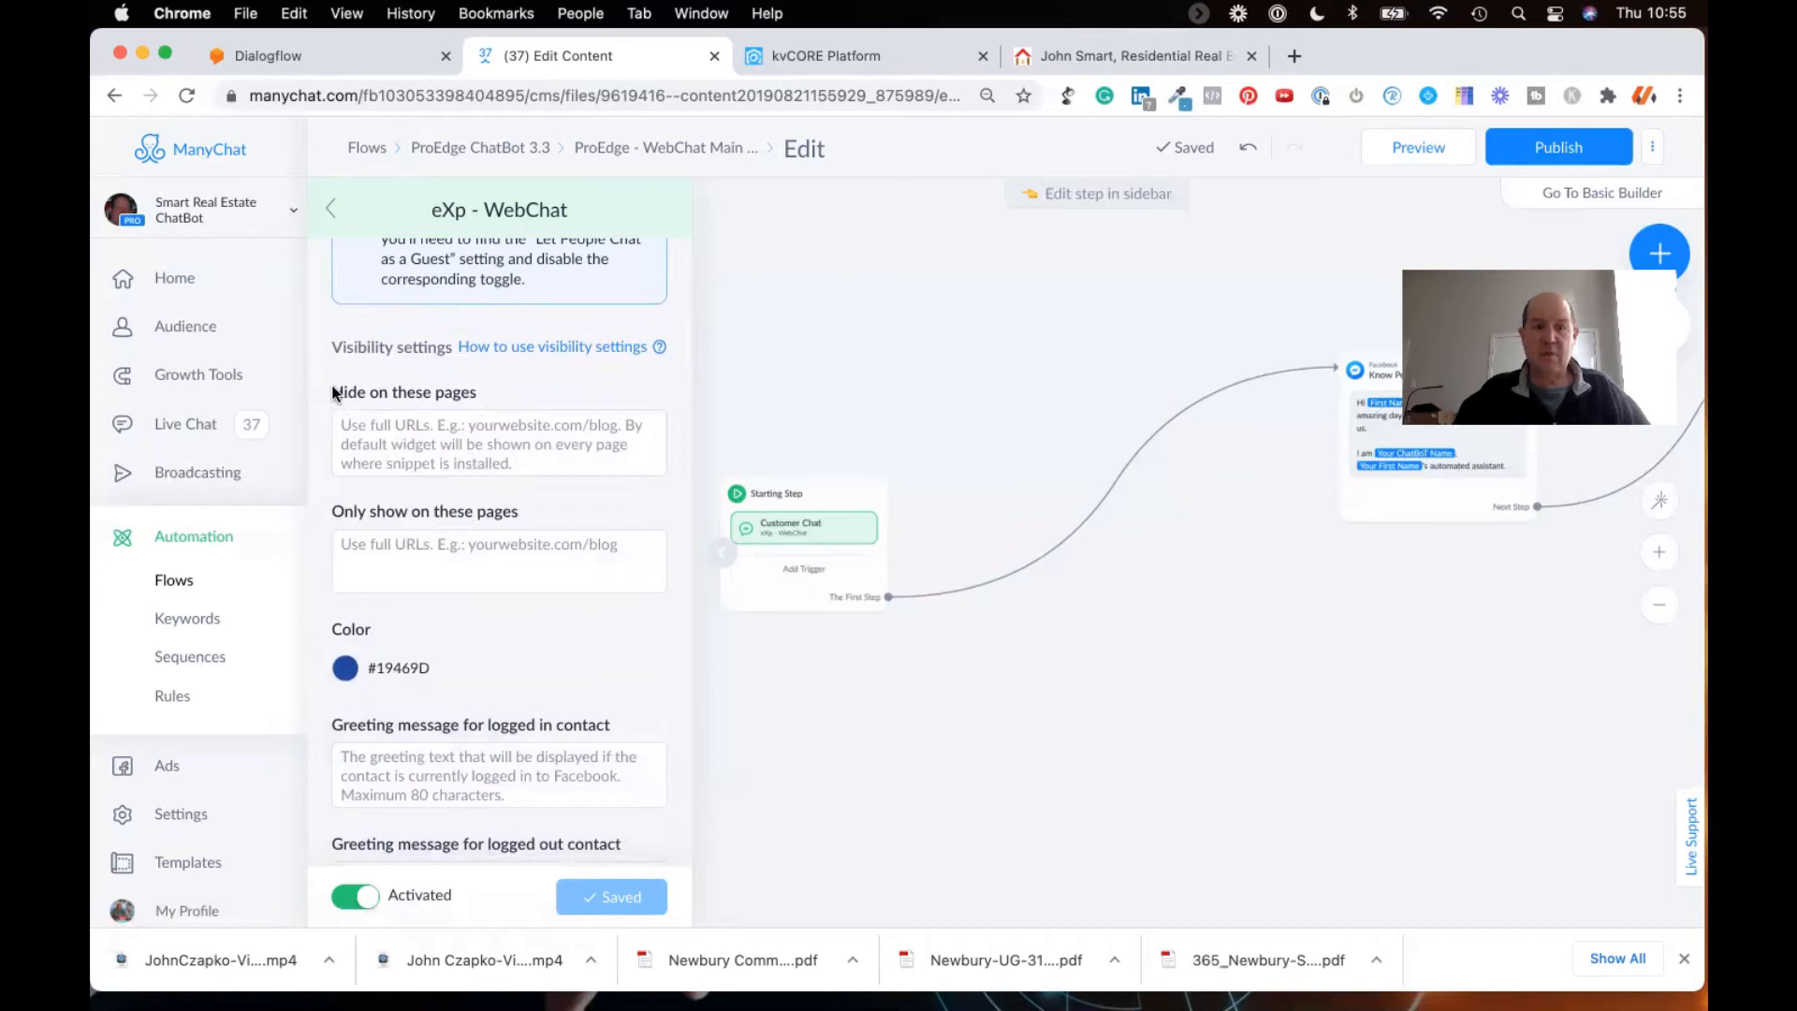
{"action": "left_click_drag", "start_coordinate": [333, 393], "coordinate": [475, 396]}
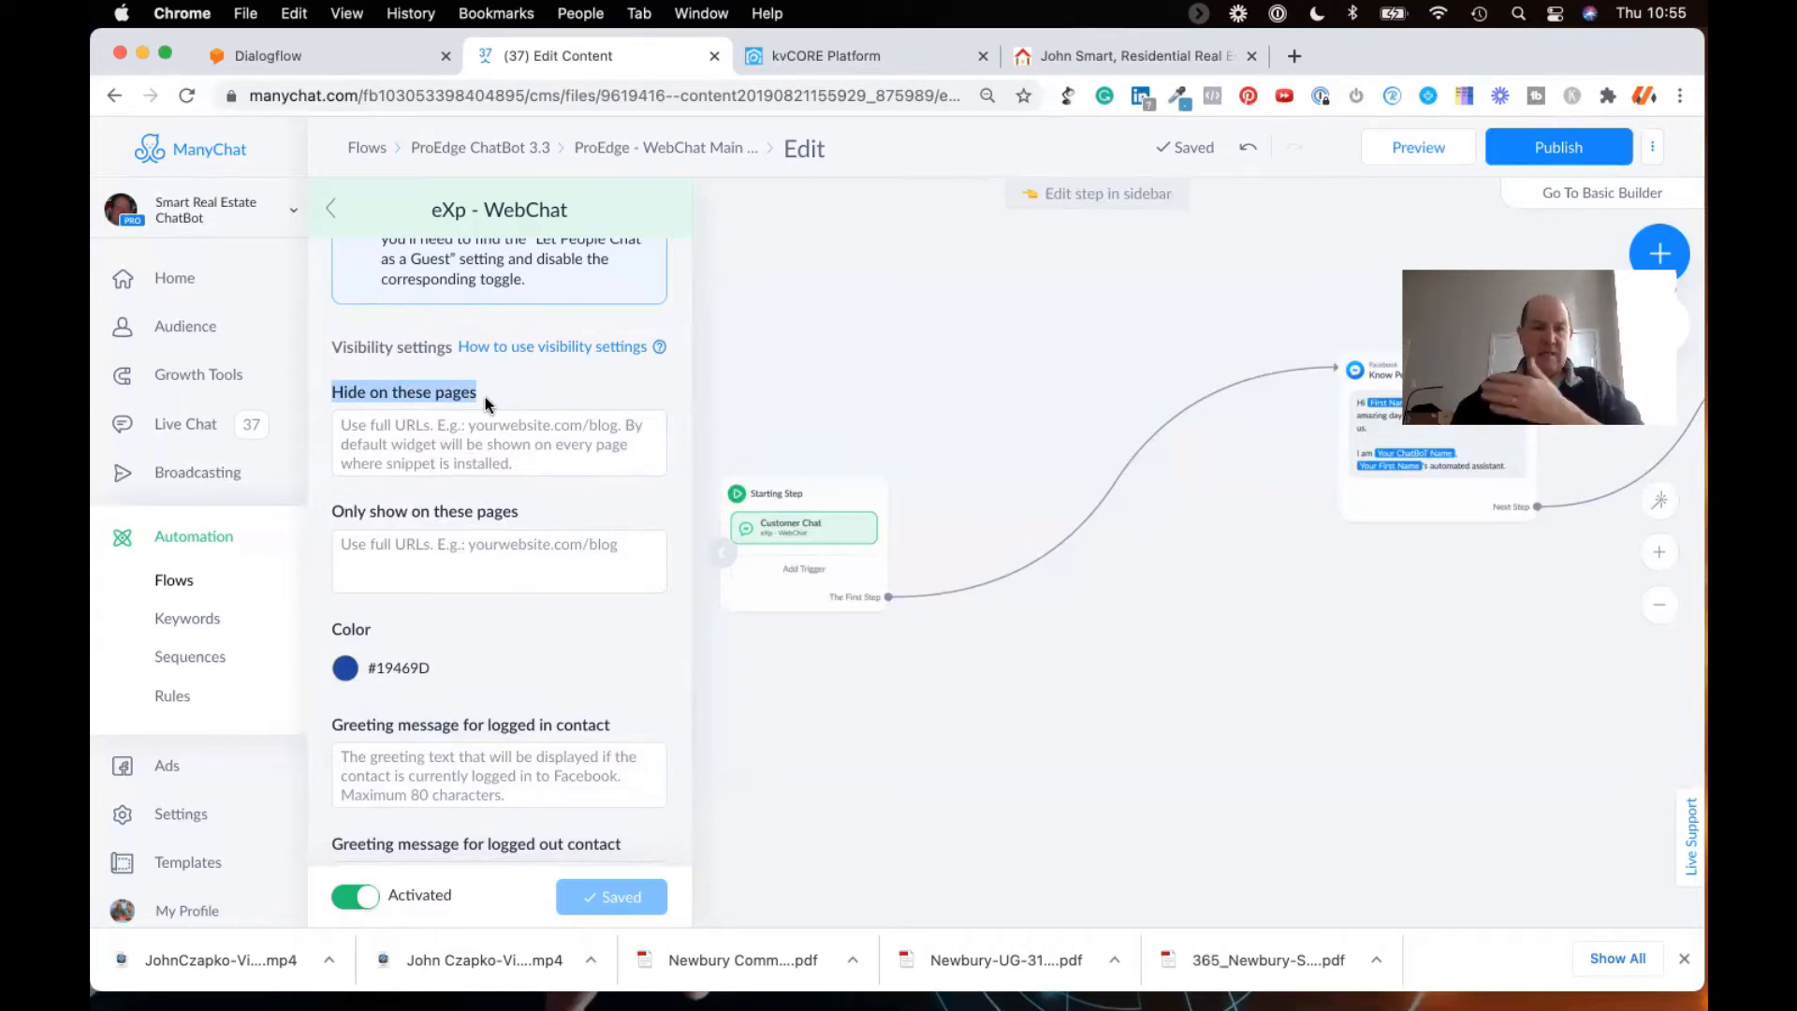
{"action": "left_click", "coordinate": [475, 430]}
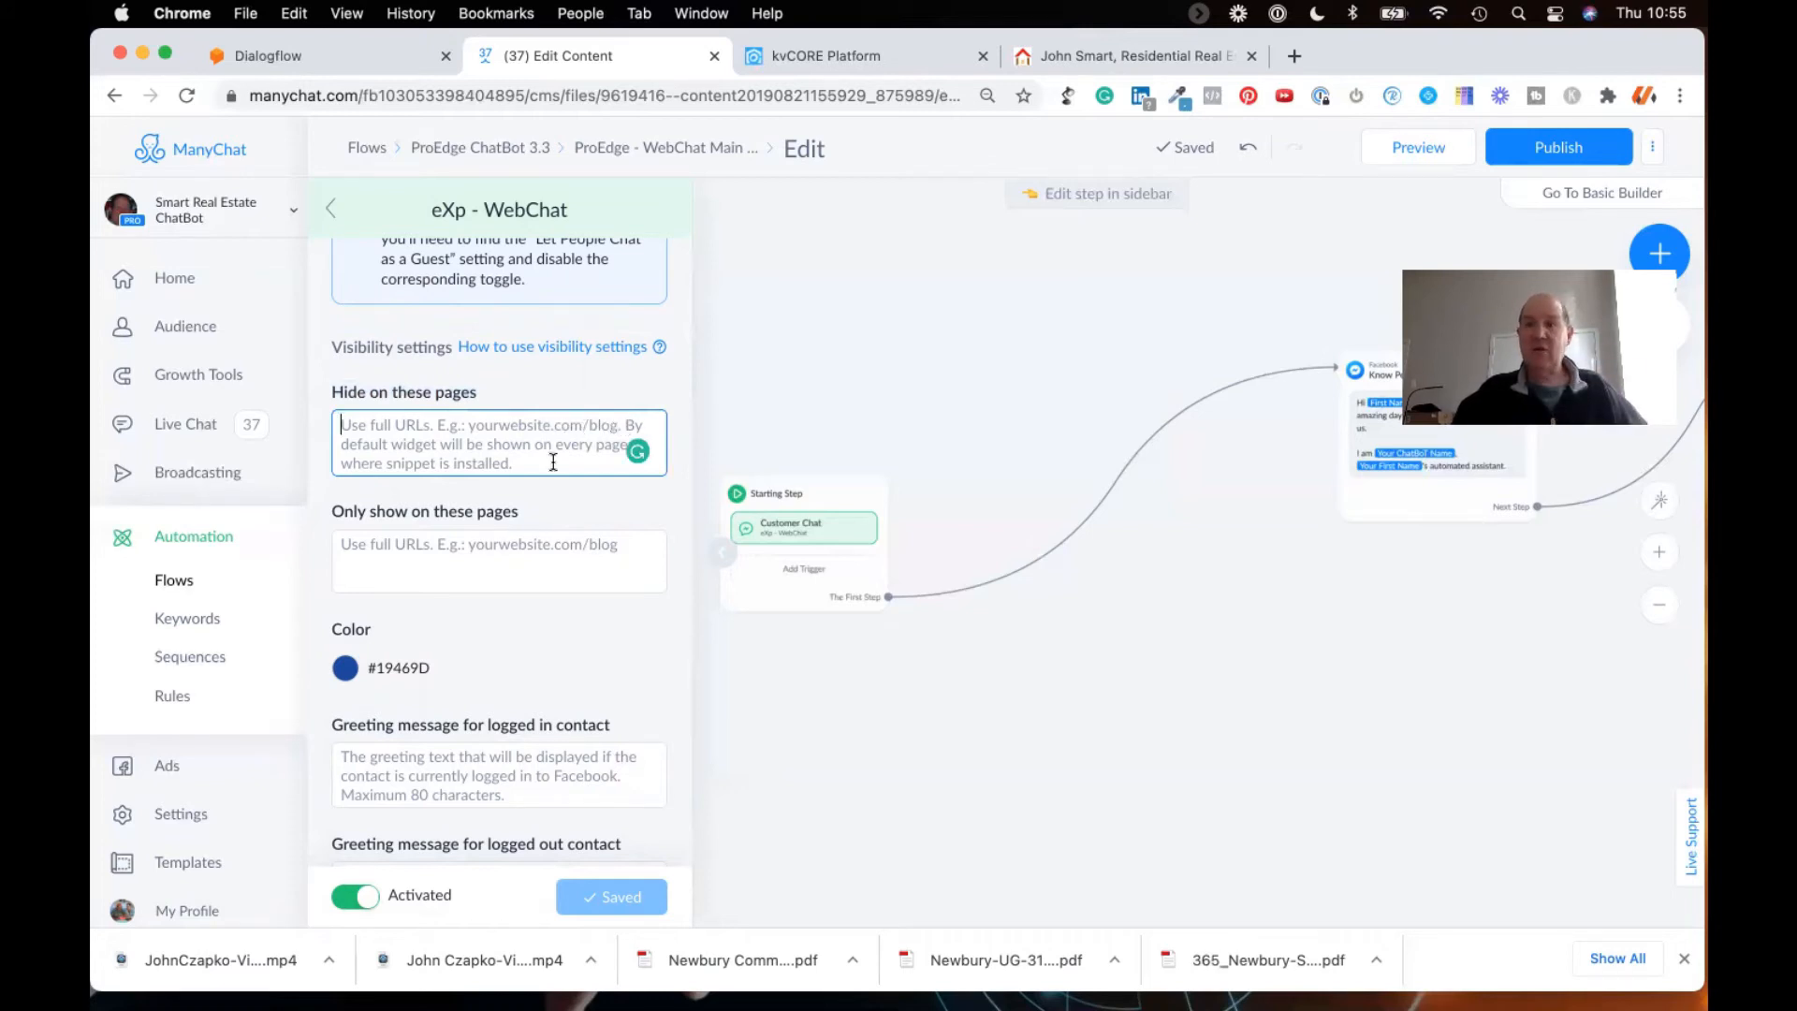
{"action": "scroll", "coordinate": [552, 459], "scroll_direction": "down", "scroll_amount": 1}
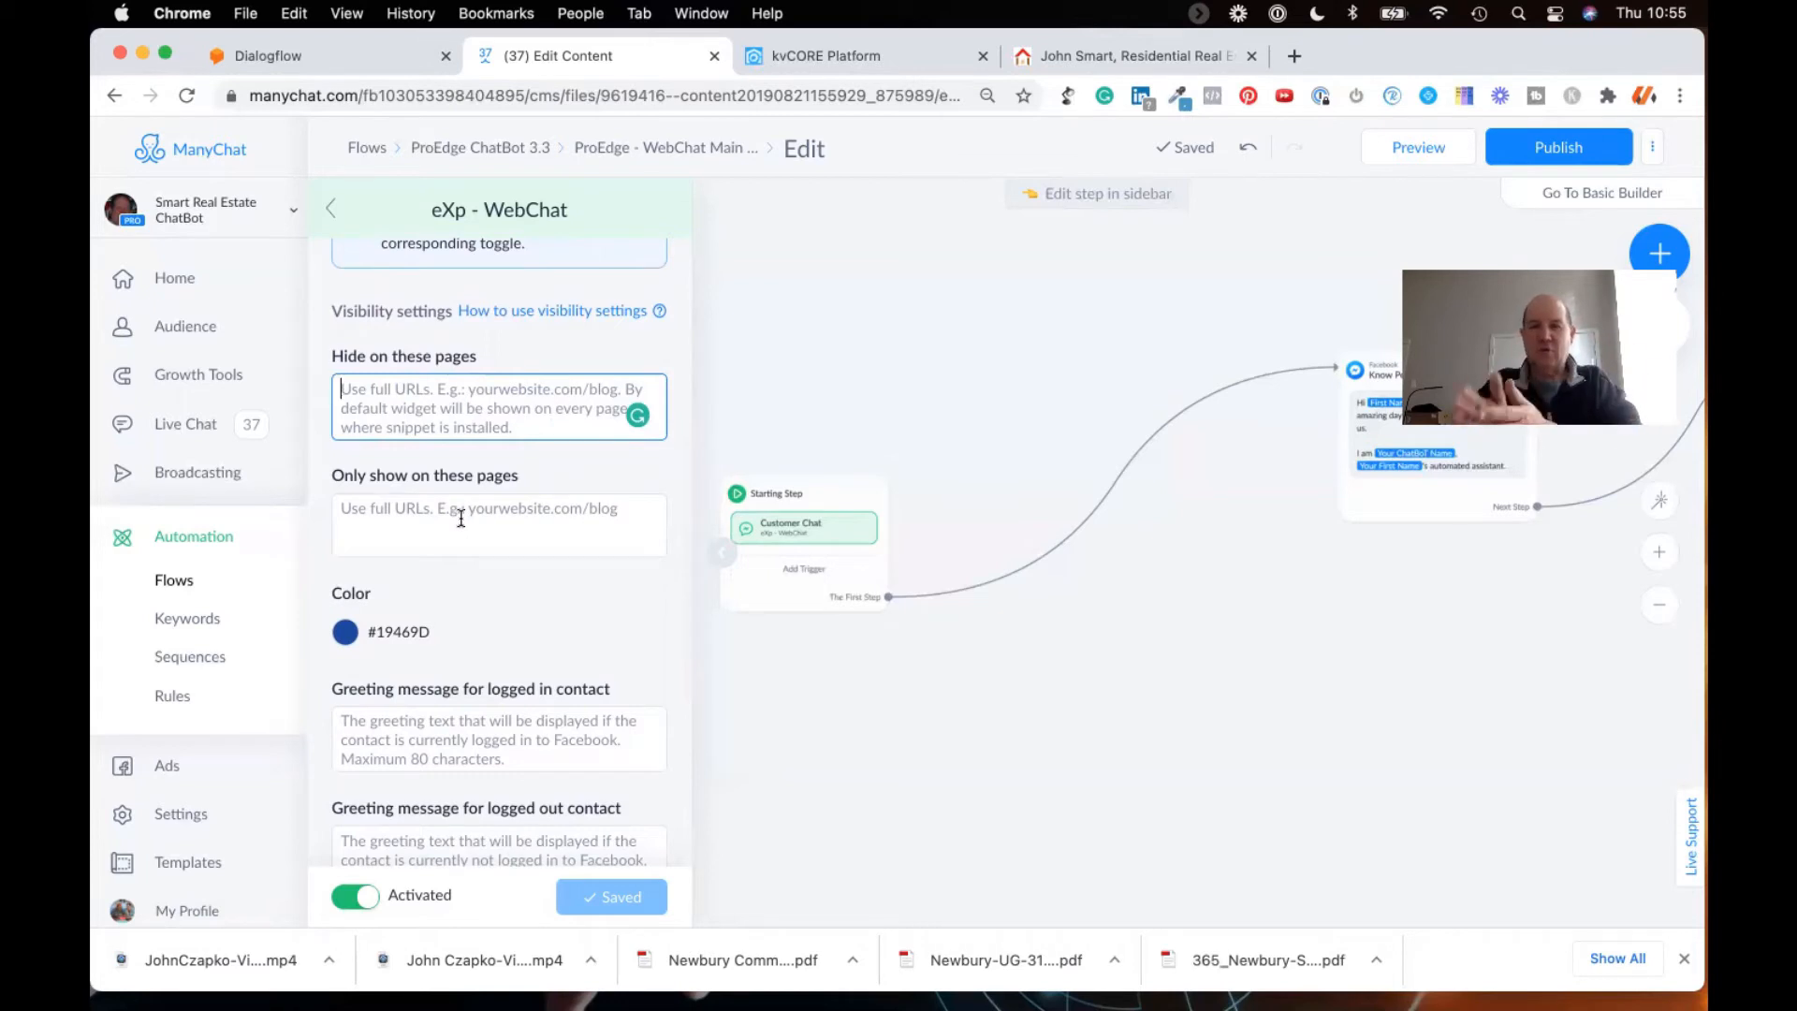
{"action": "scroll", "coordinate": [461, 518], "scroll_direction": "down", "scroll_amount": 1}
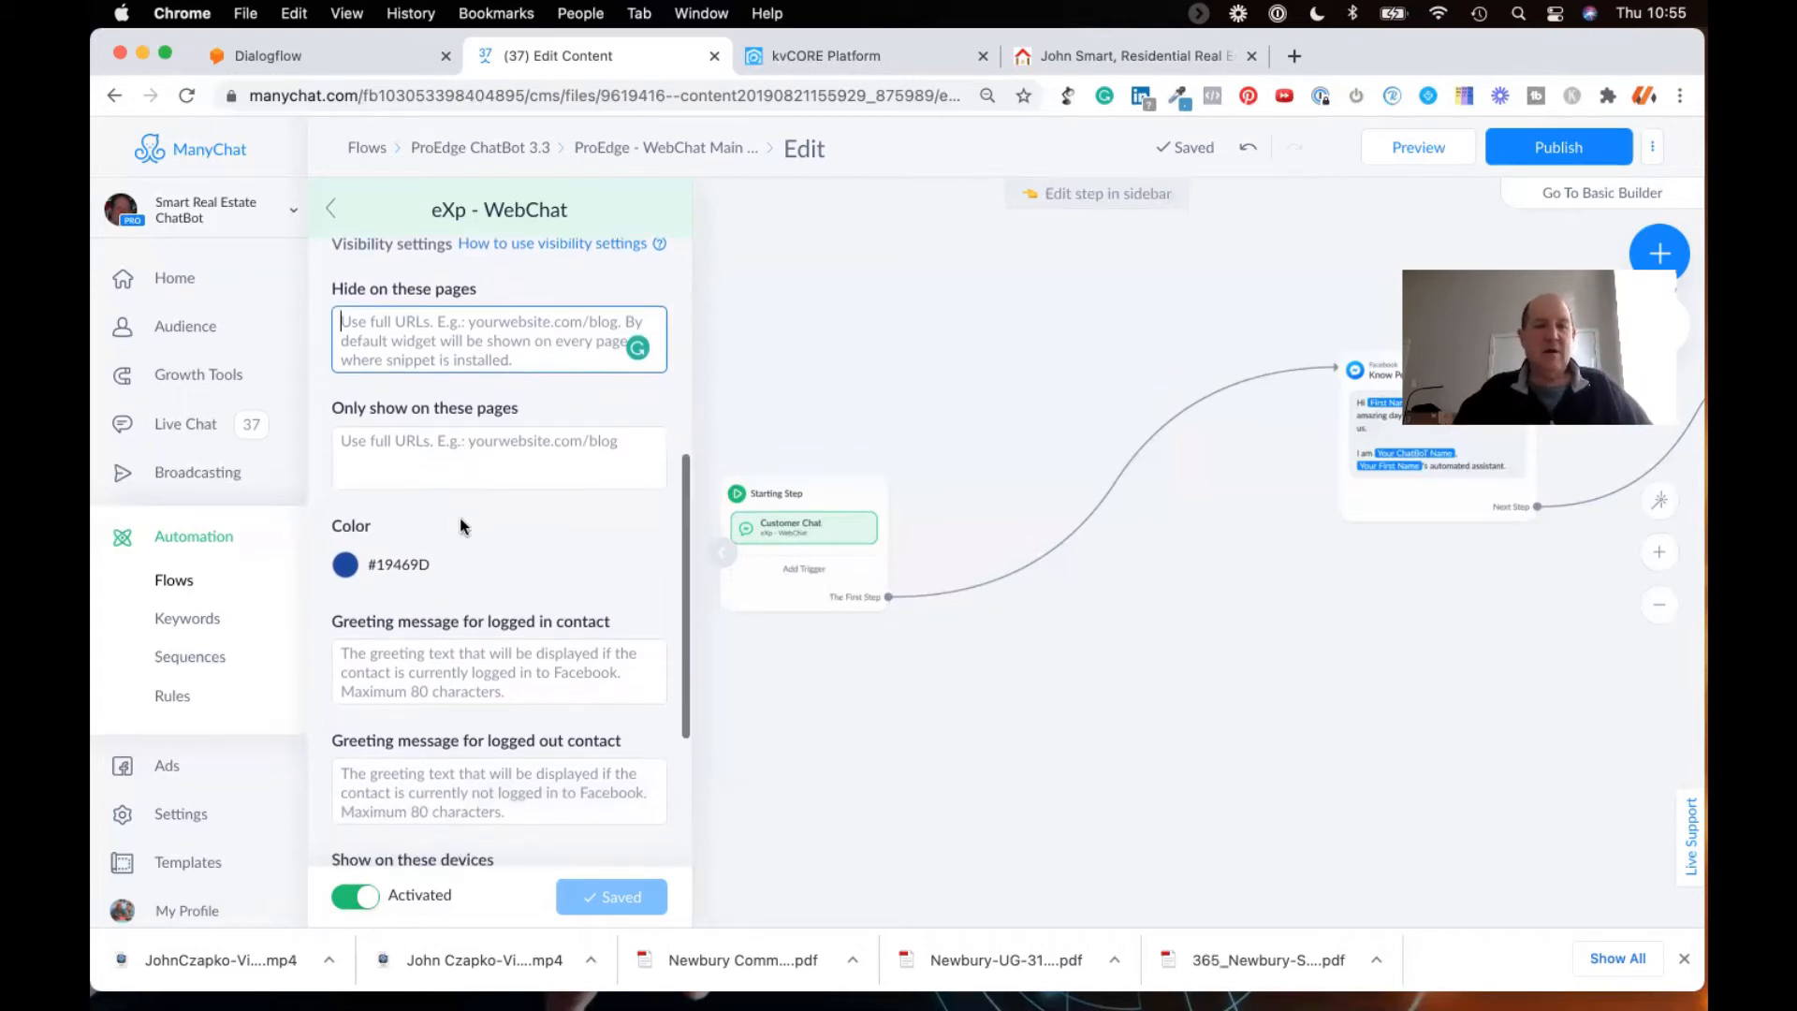
Step: Inspect the chat widget's color palette and hex code, then close it without changing the color
{"action": "left_click", "coordinate": [379, 565]}
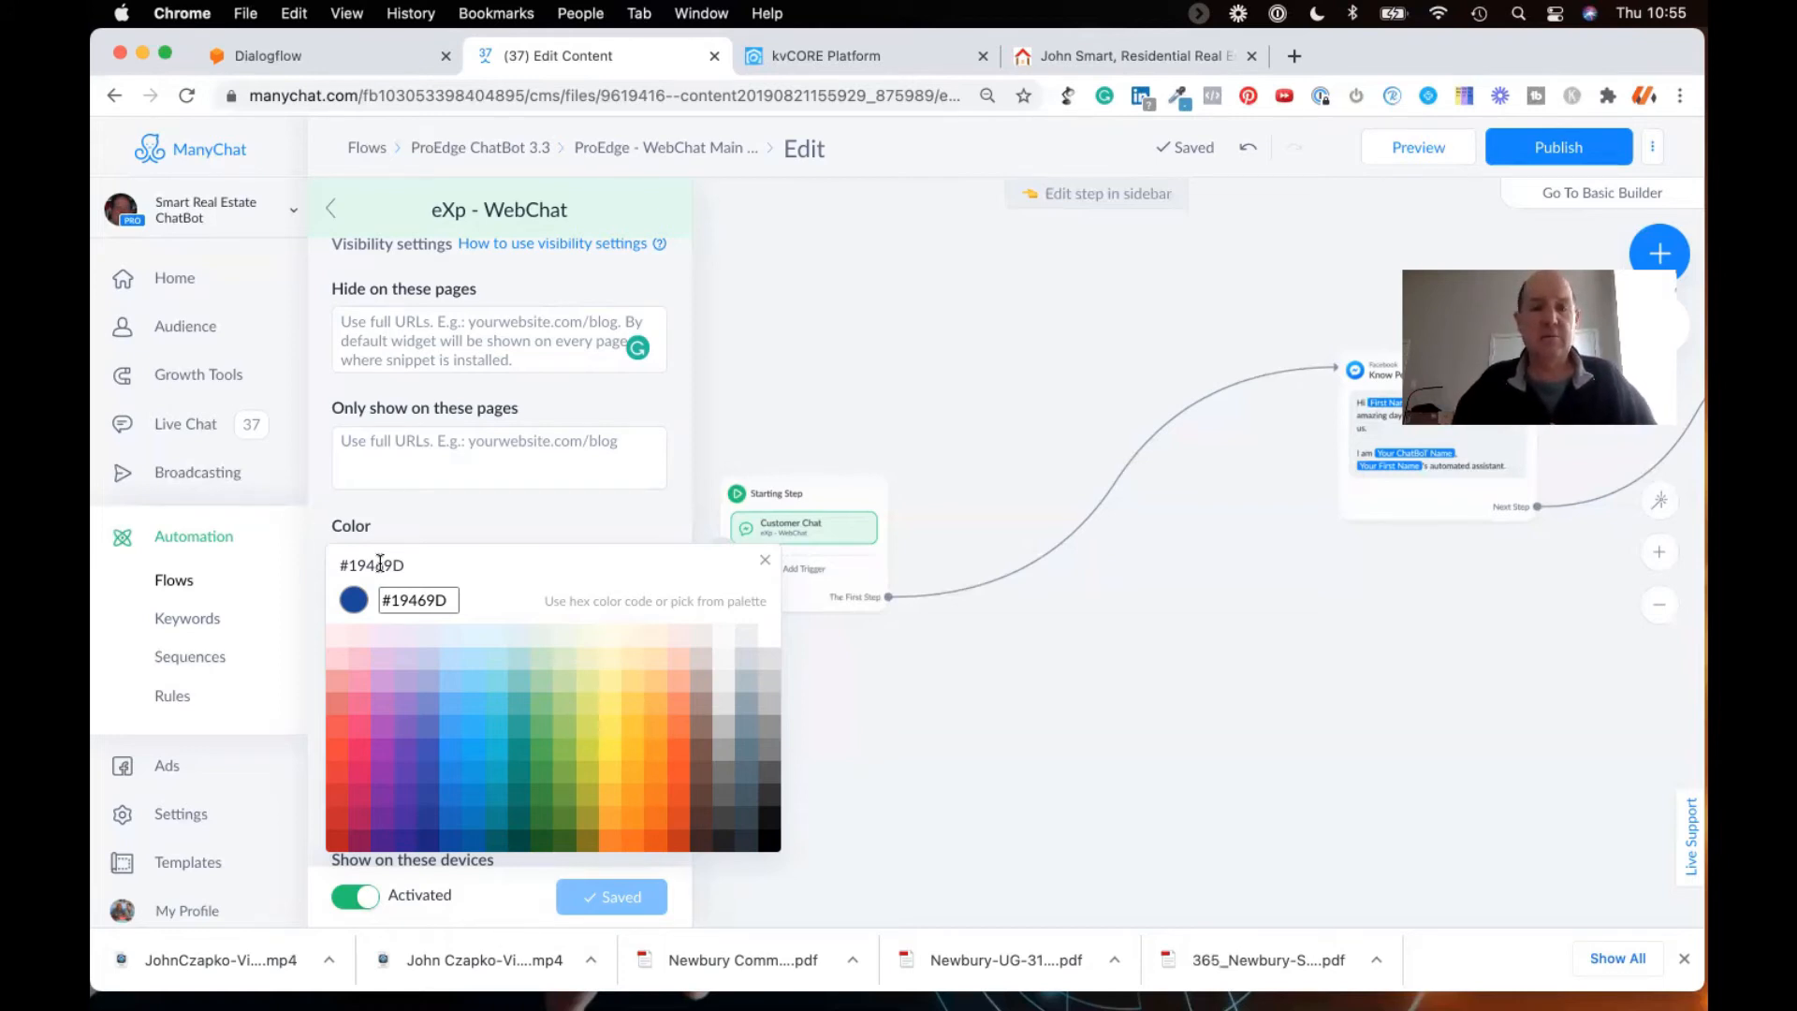
{"action": "double_click", "coordinate": [408, 599]}
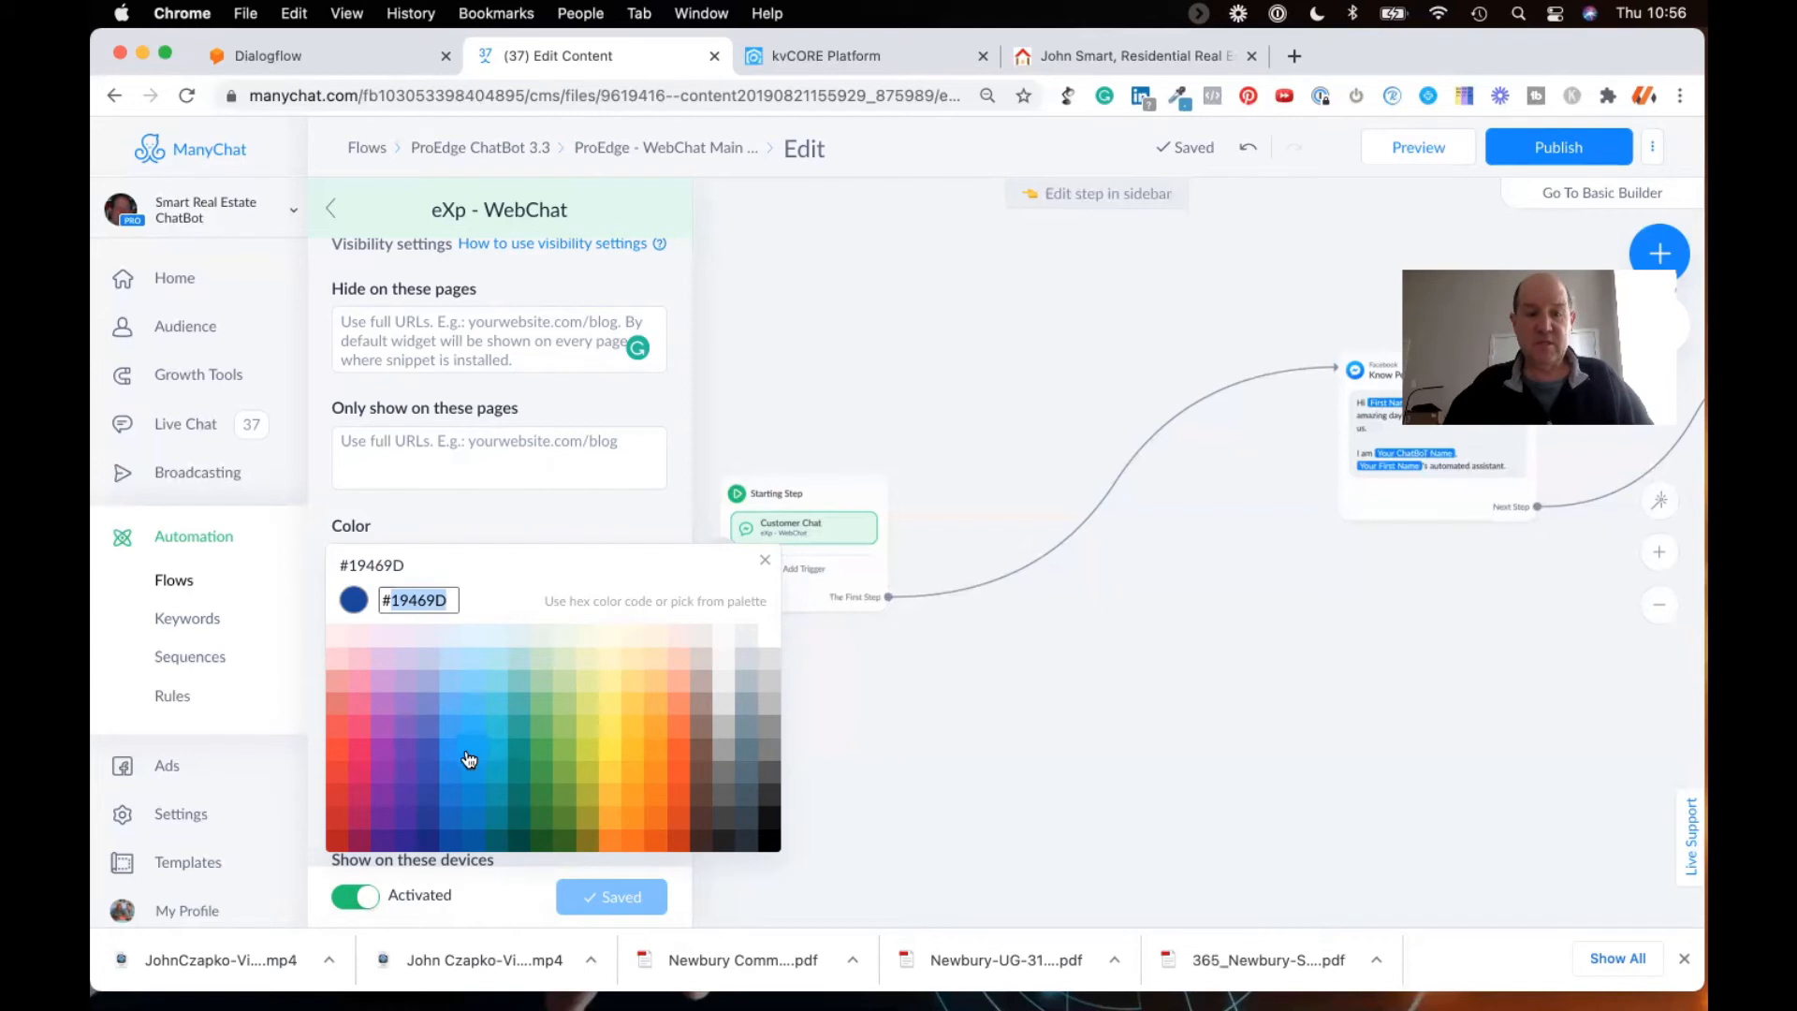
{"action": "left_click", "coordinate": [548, 528]}
Step: Set the chat widget to show and then hide the chat window after a delay of 5 seconds
{"action": "scroll", "coordinate": [549, 528], "scroll_direction": "down", "scroll_amount": 3}
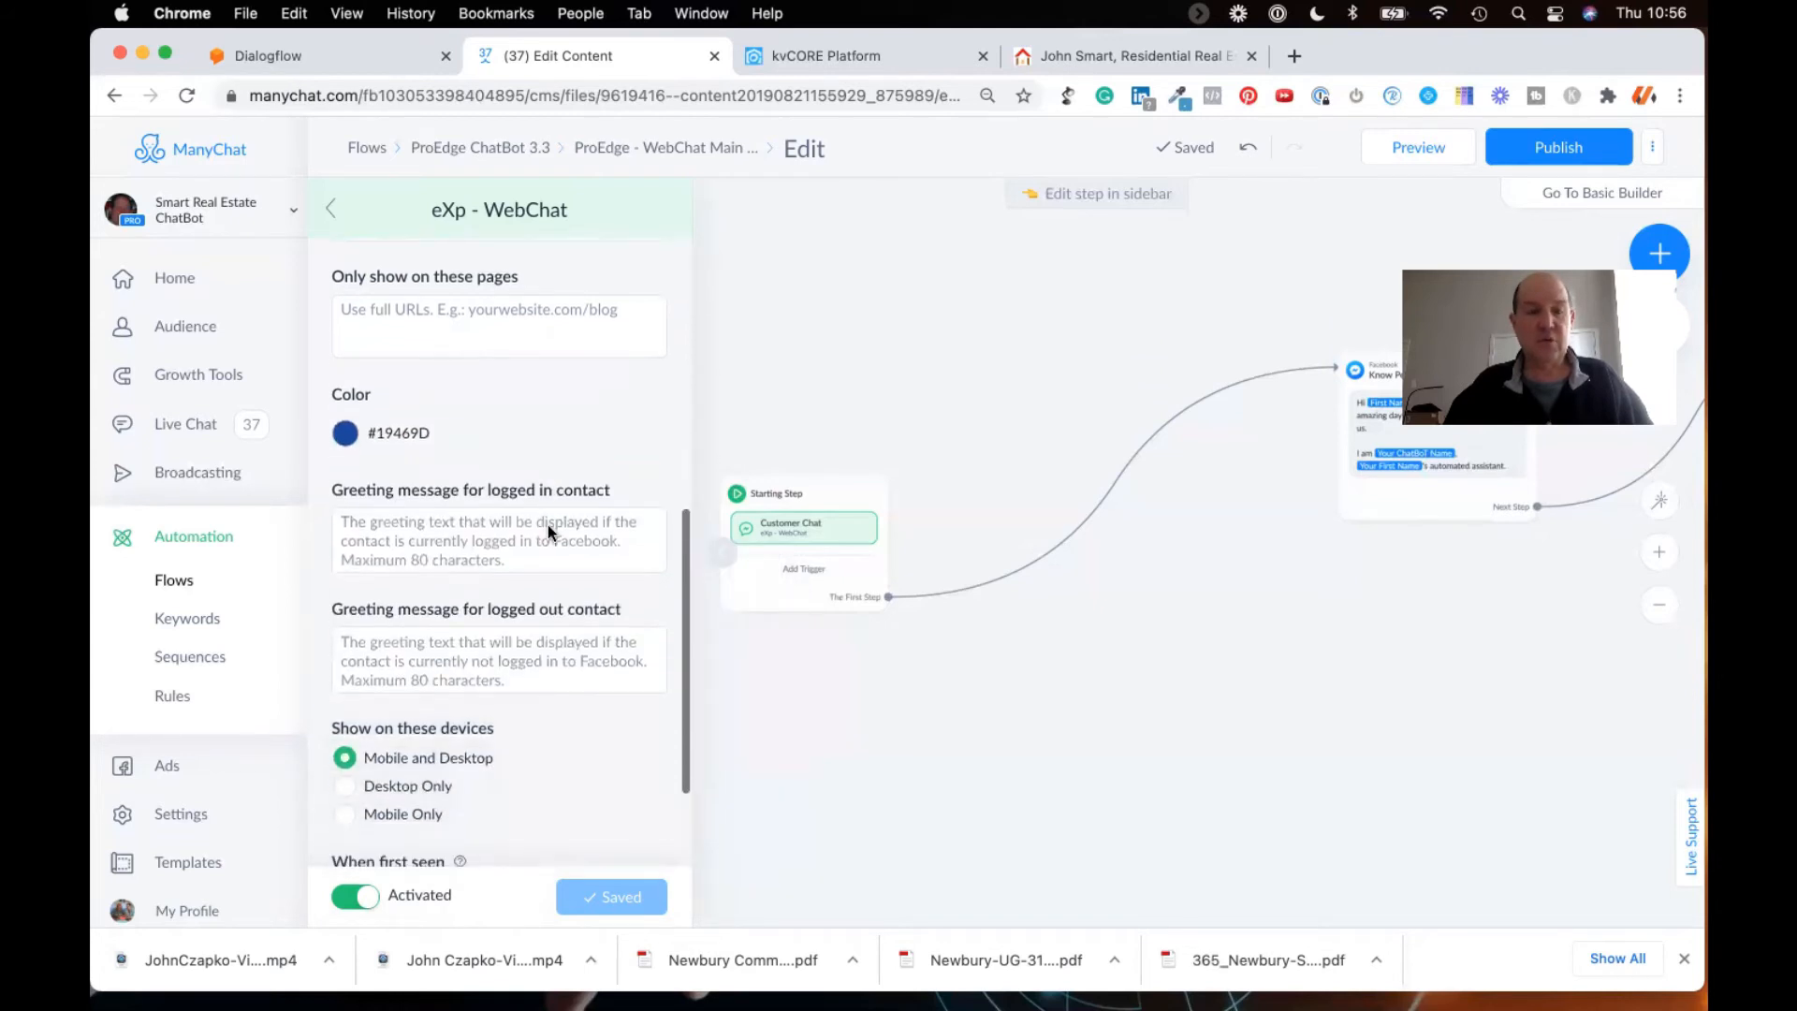
{"action": "scroll", "coordinate": [548, 524], "scroll_direction": "down", "scroll_amount": 2}
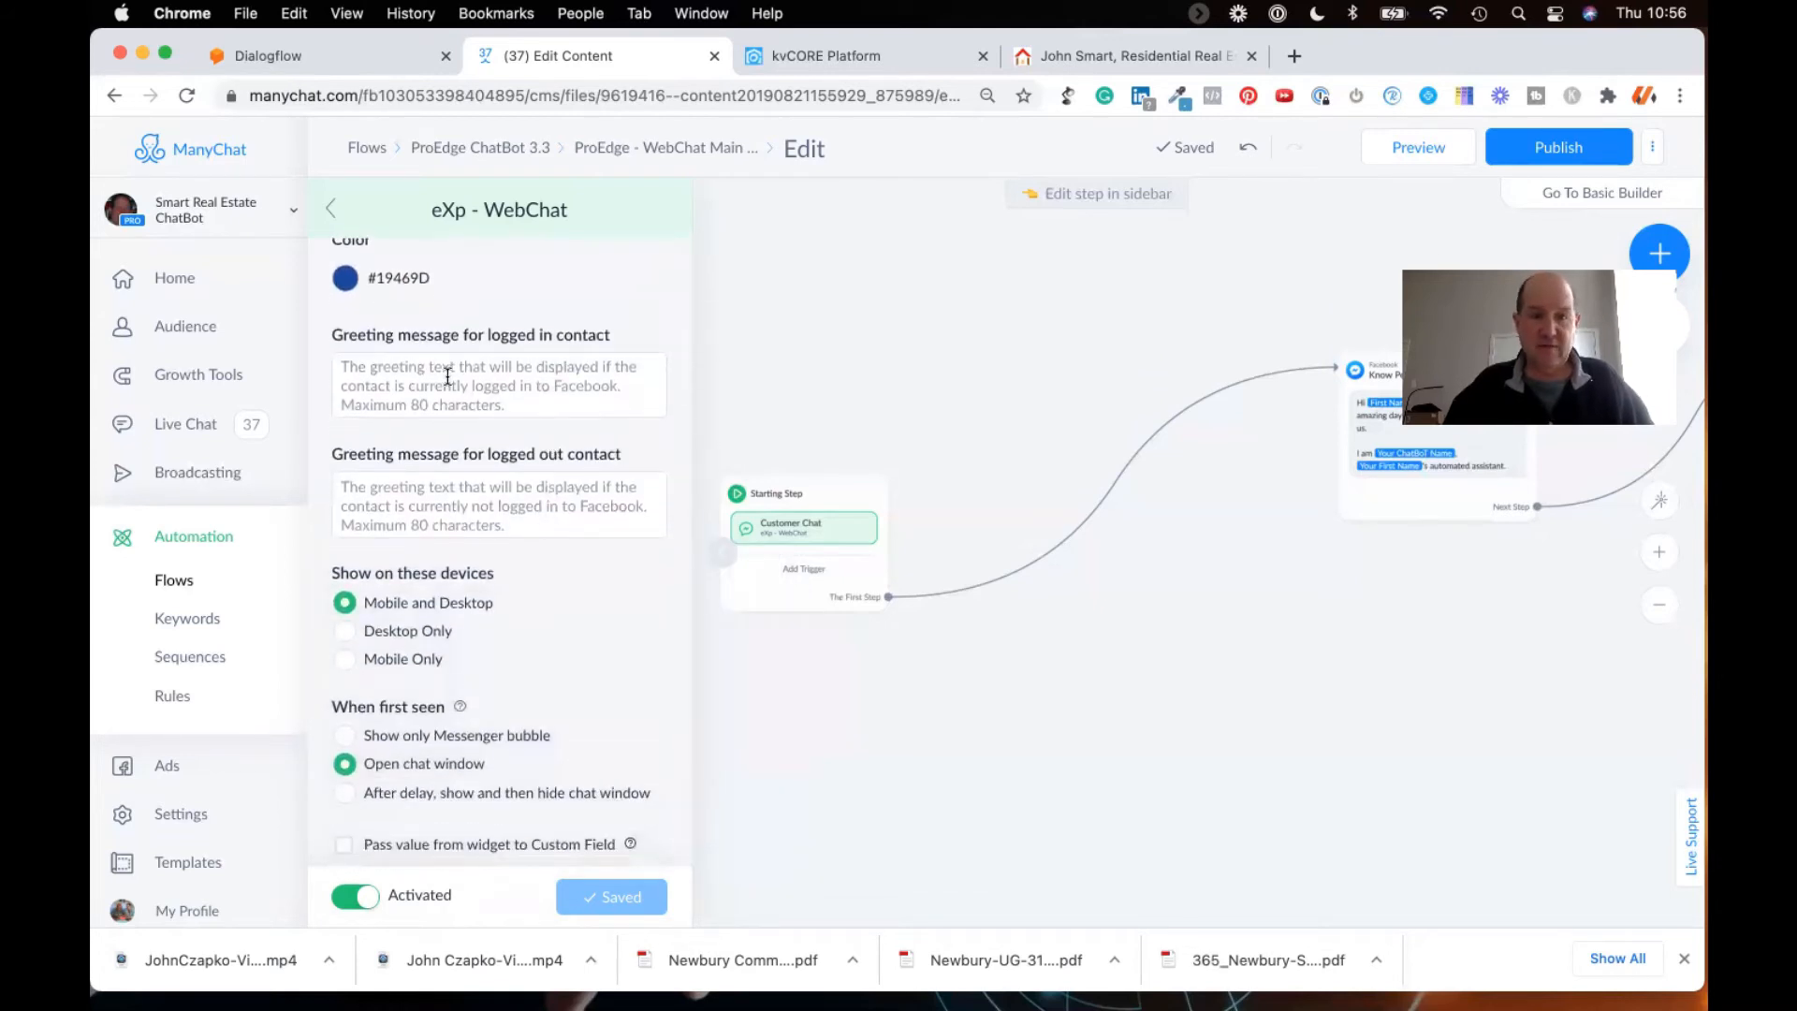
{"action": "scroll", "coordinate": [448, 377], "scroll_direction": "down", "scroll_amount": 1}
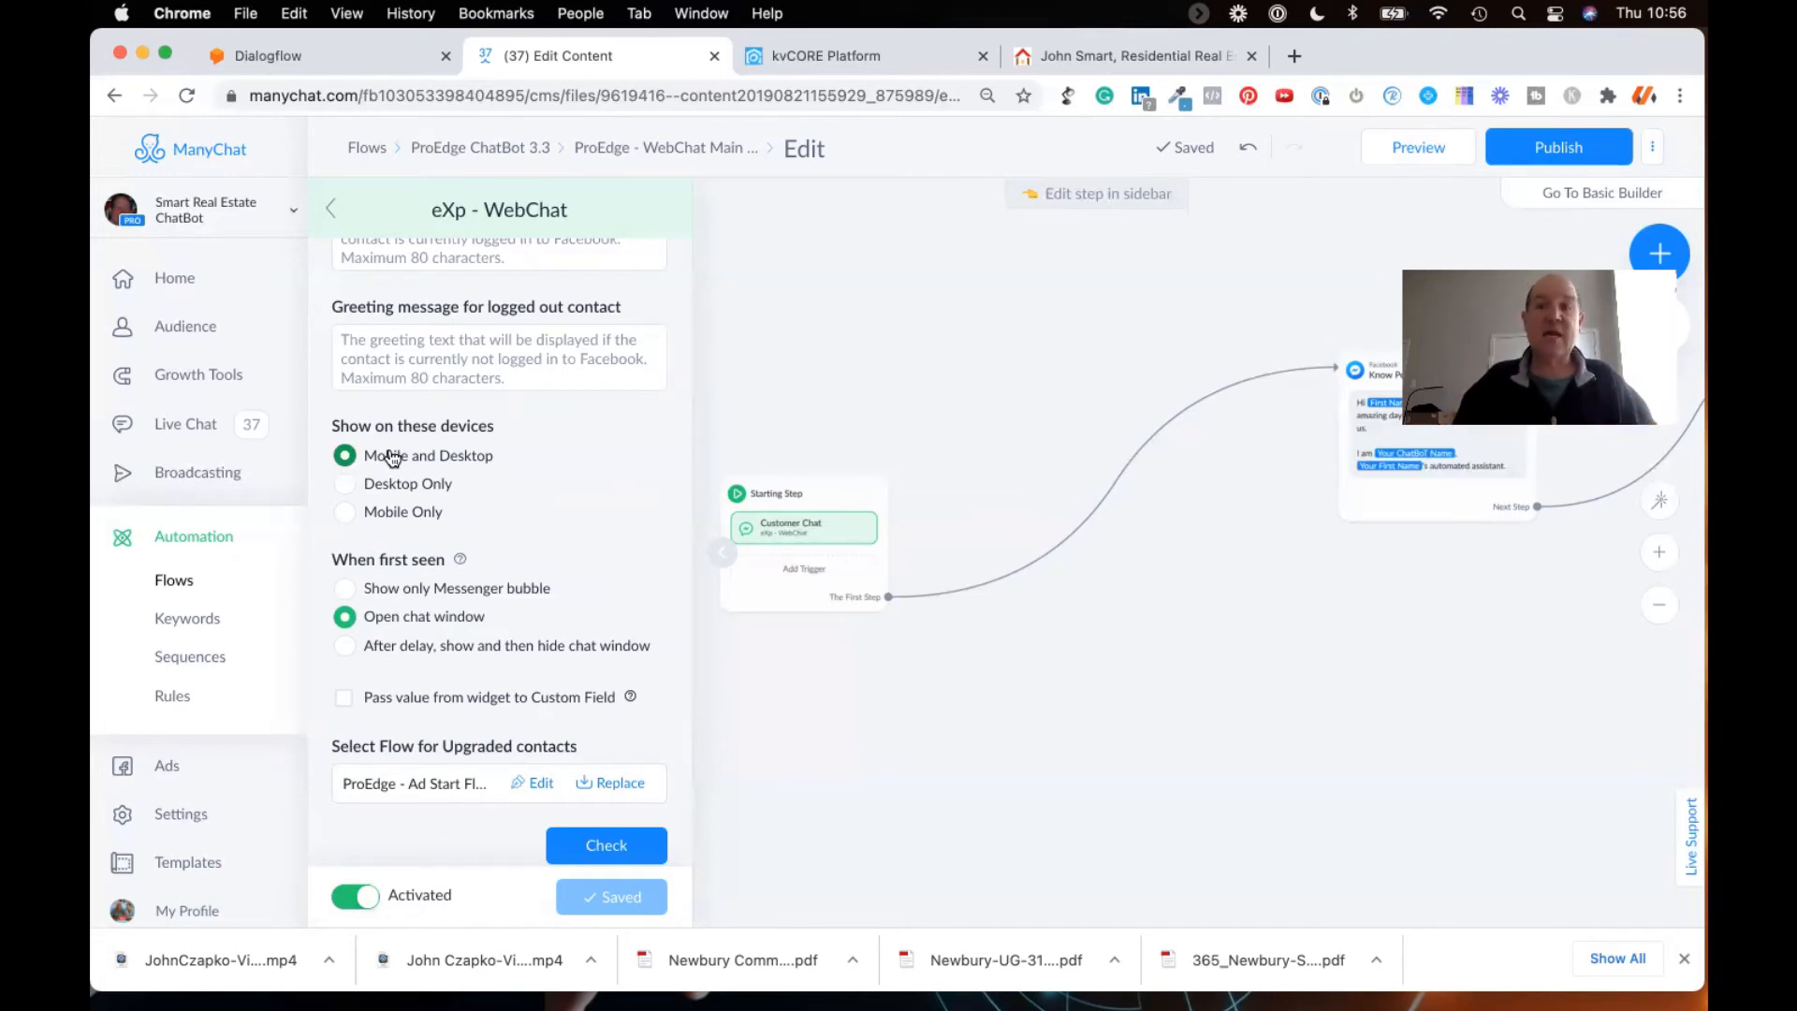
{"action": "scroll", "coordinate": [379, 571], "scroll_direction": "down", "scroll_amount": 1}
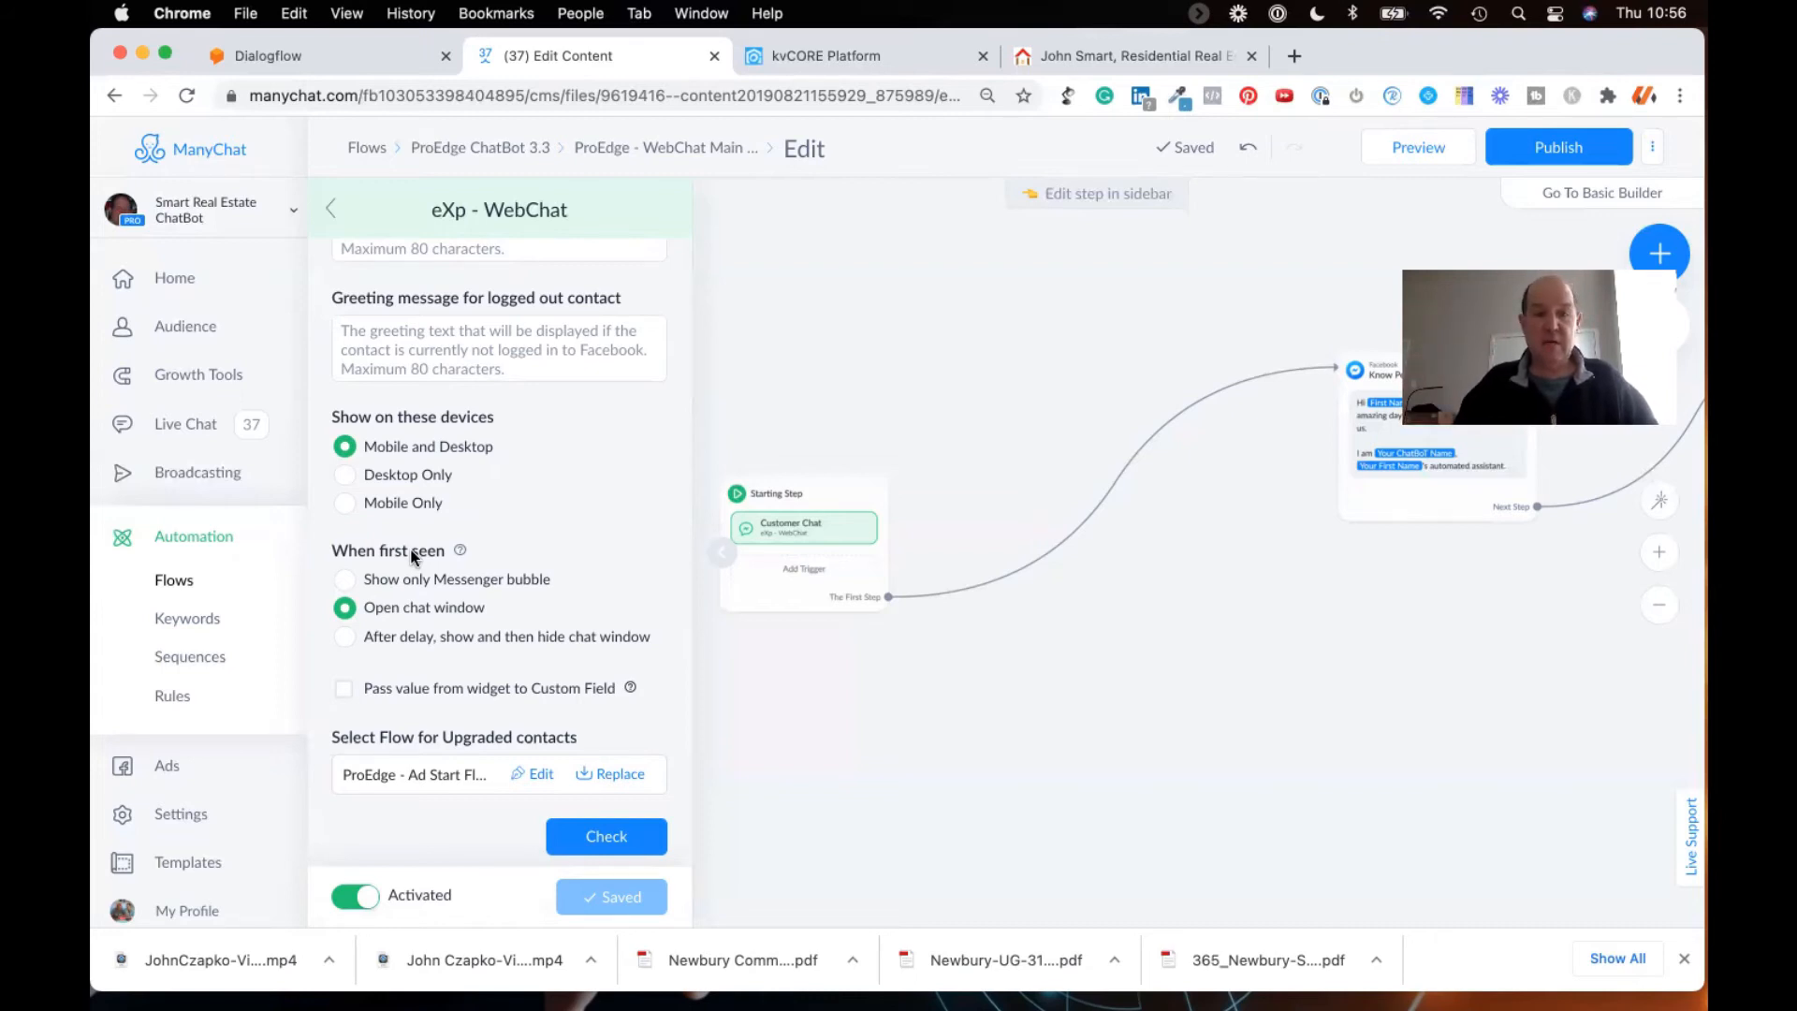
{"action": "left_click", "coordinate": [346, 638]}
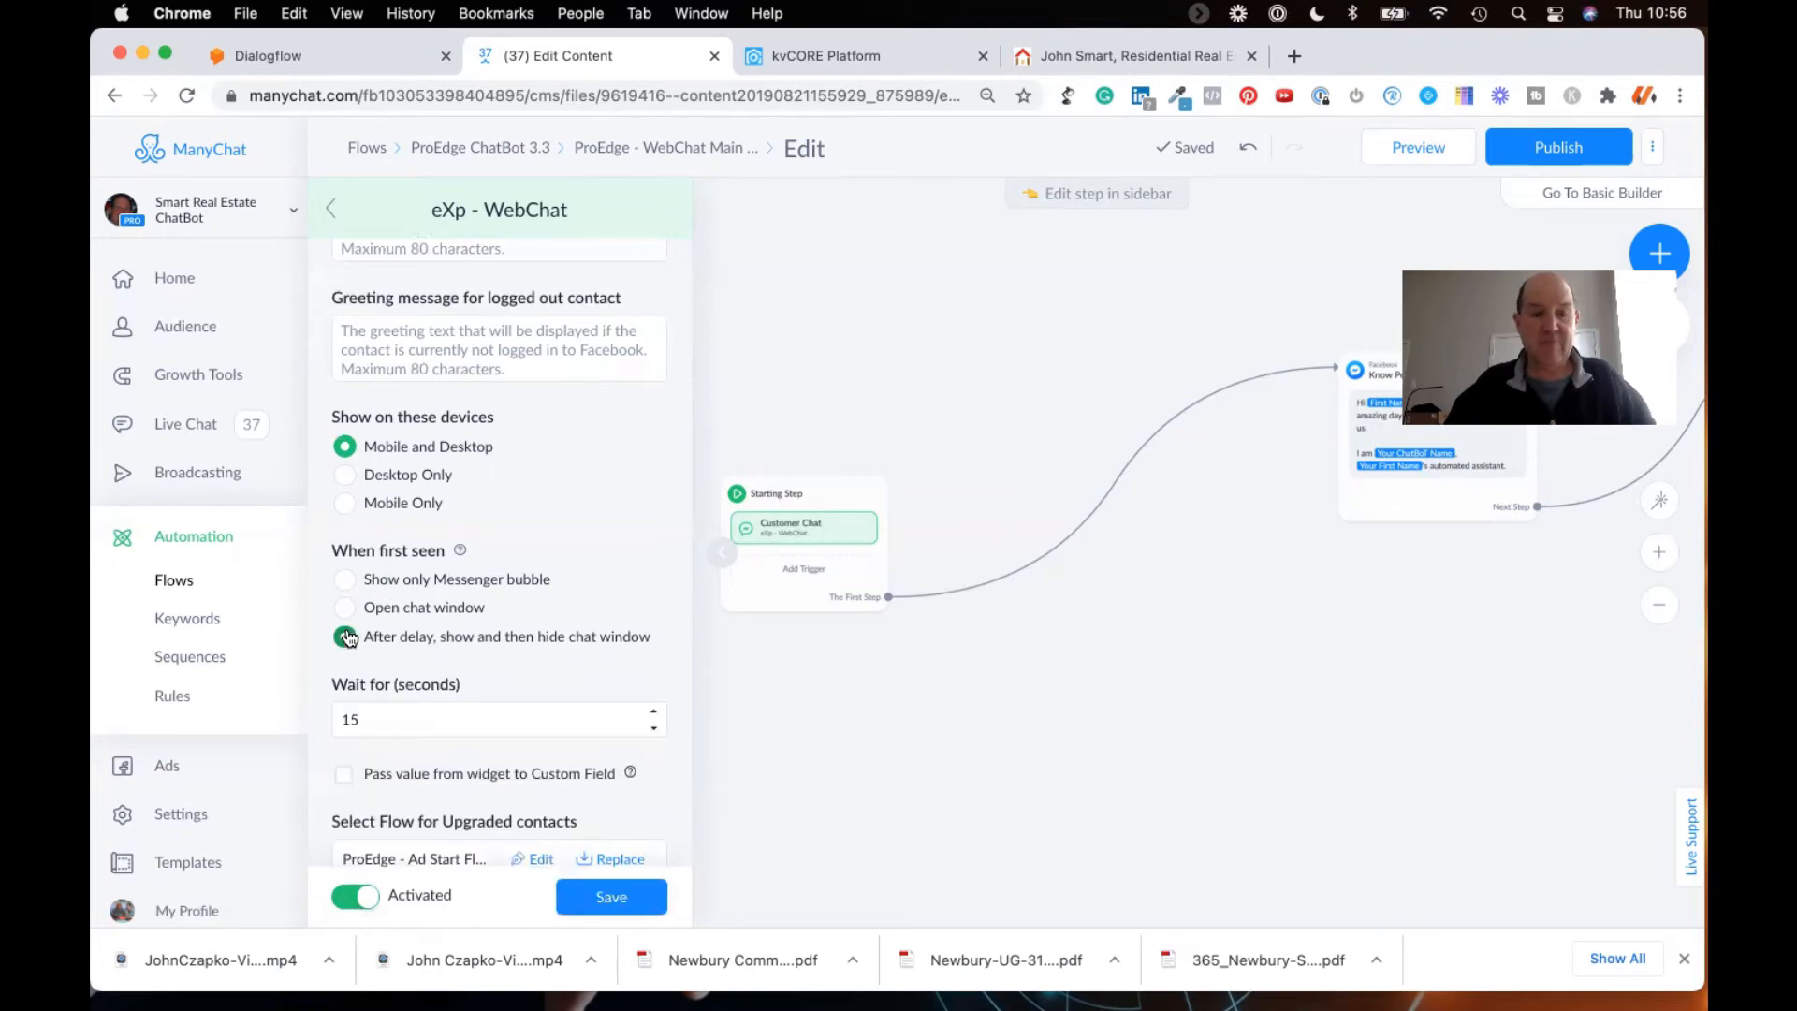
{"action": "left_click", "coordinate": [359, 717]}
{"action": "key", "text": "BackSpace"}
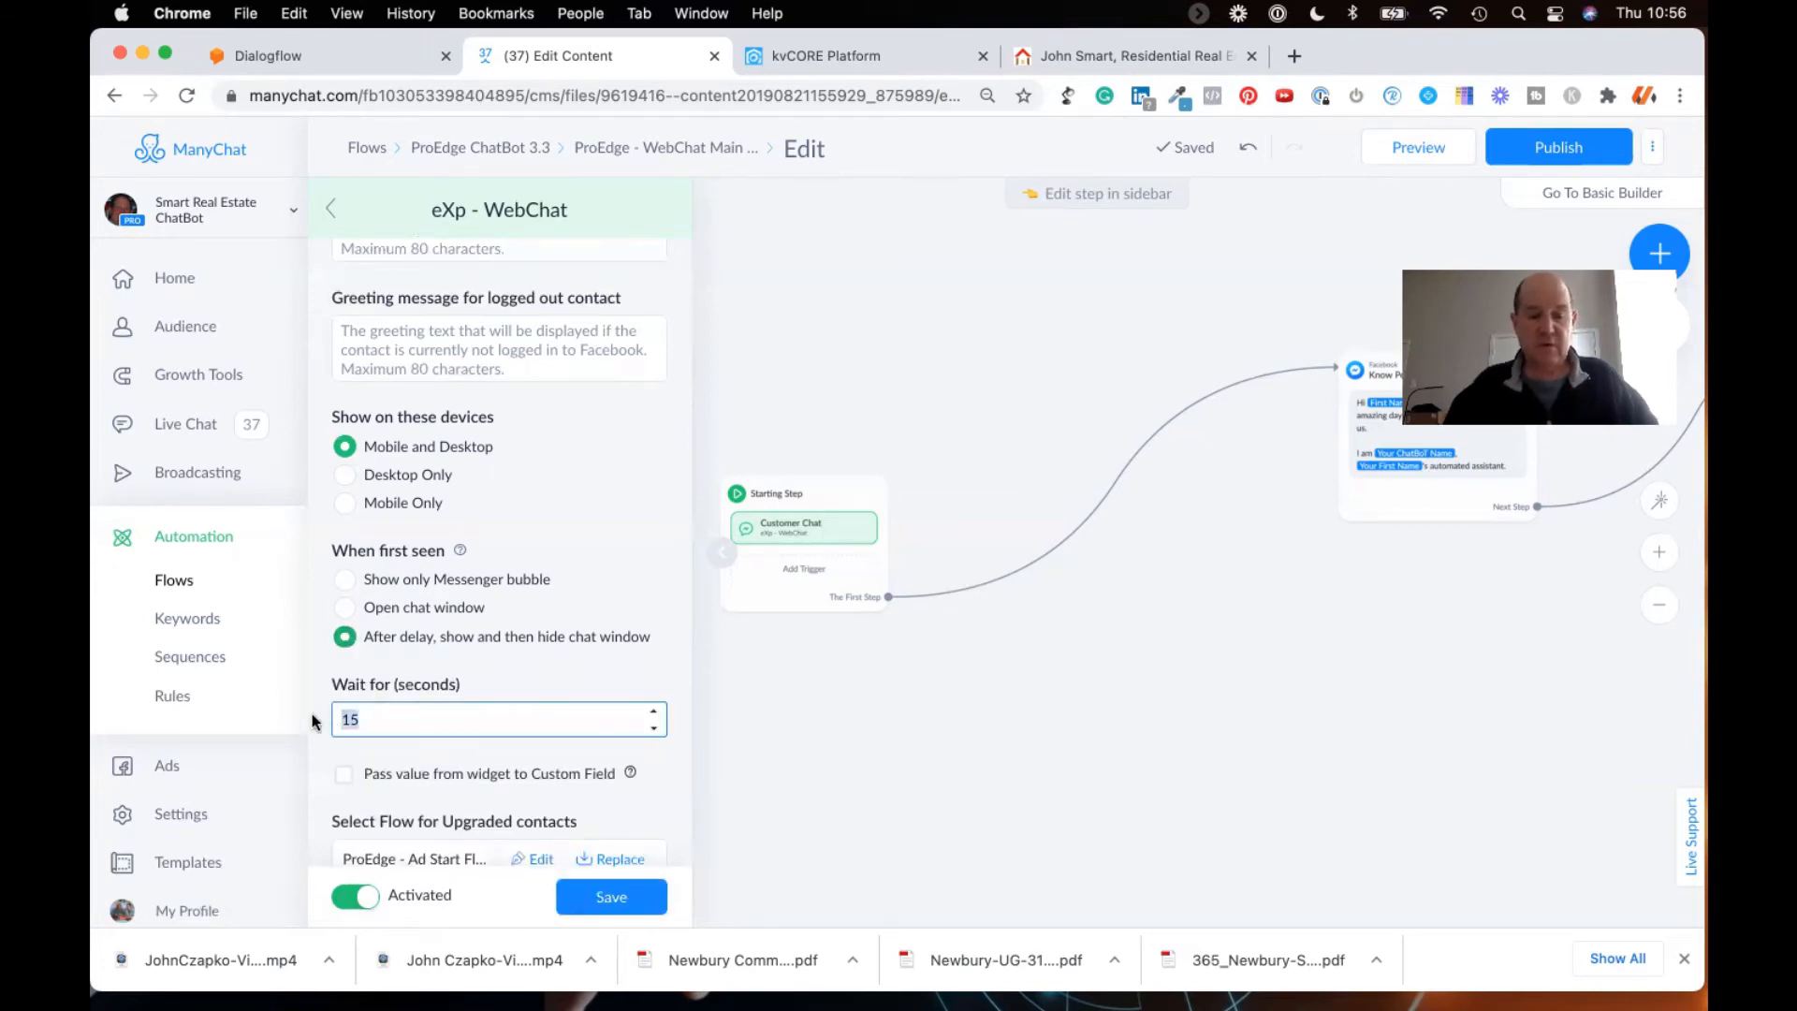
{"action": "left_click", "coordinate": [613, 495]}
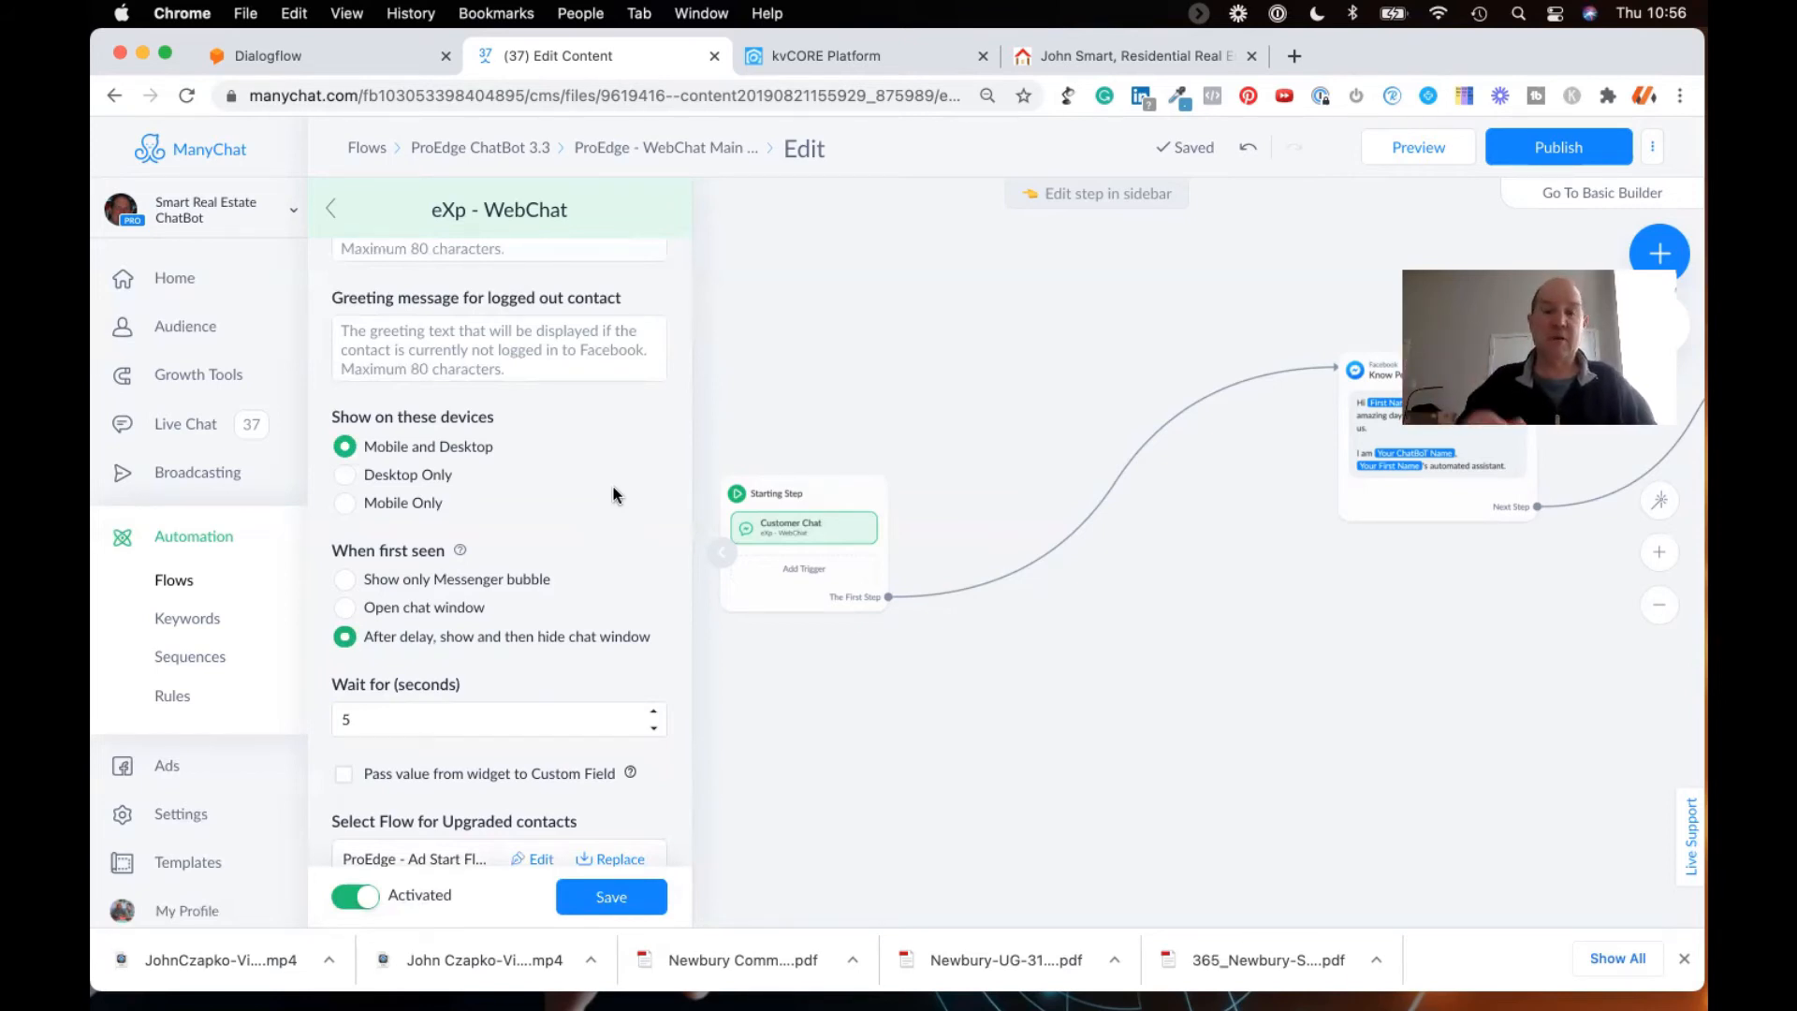
Step: Open the JavaScript snippet installation and review the websites authorized for the widget
{"action": "scroll", "coordinate": [478, 610], "scroll_direction": "down", "scroll_amount": 2}
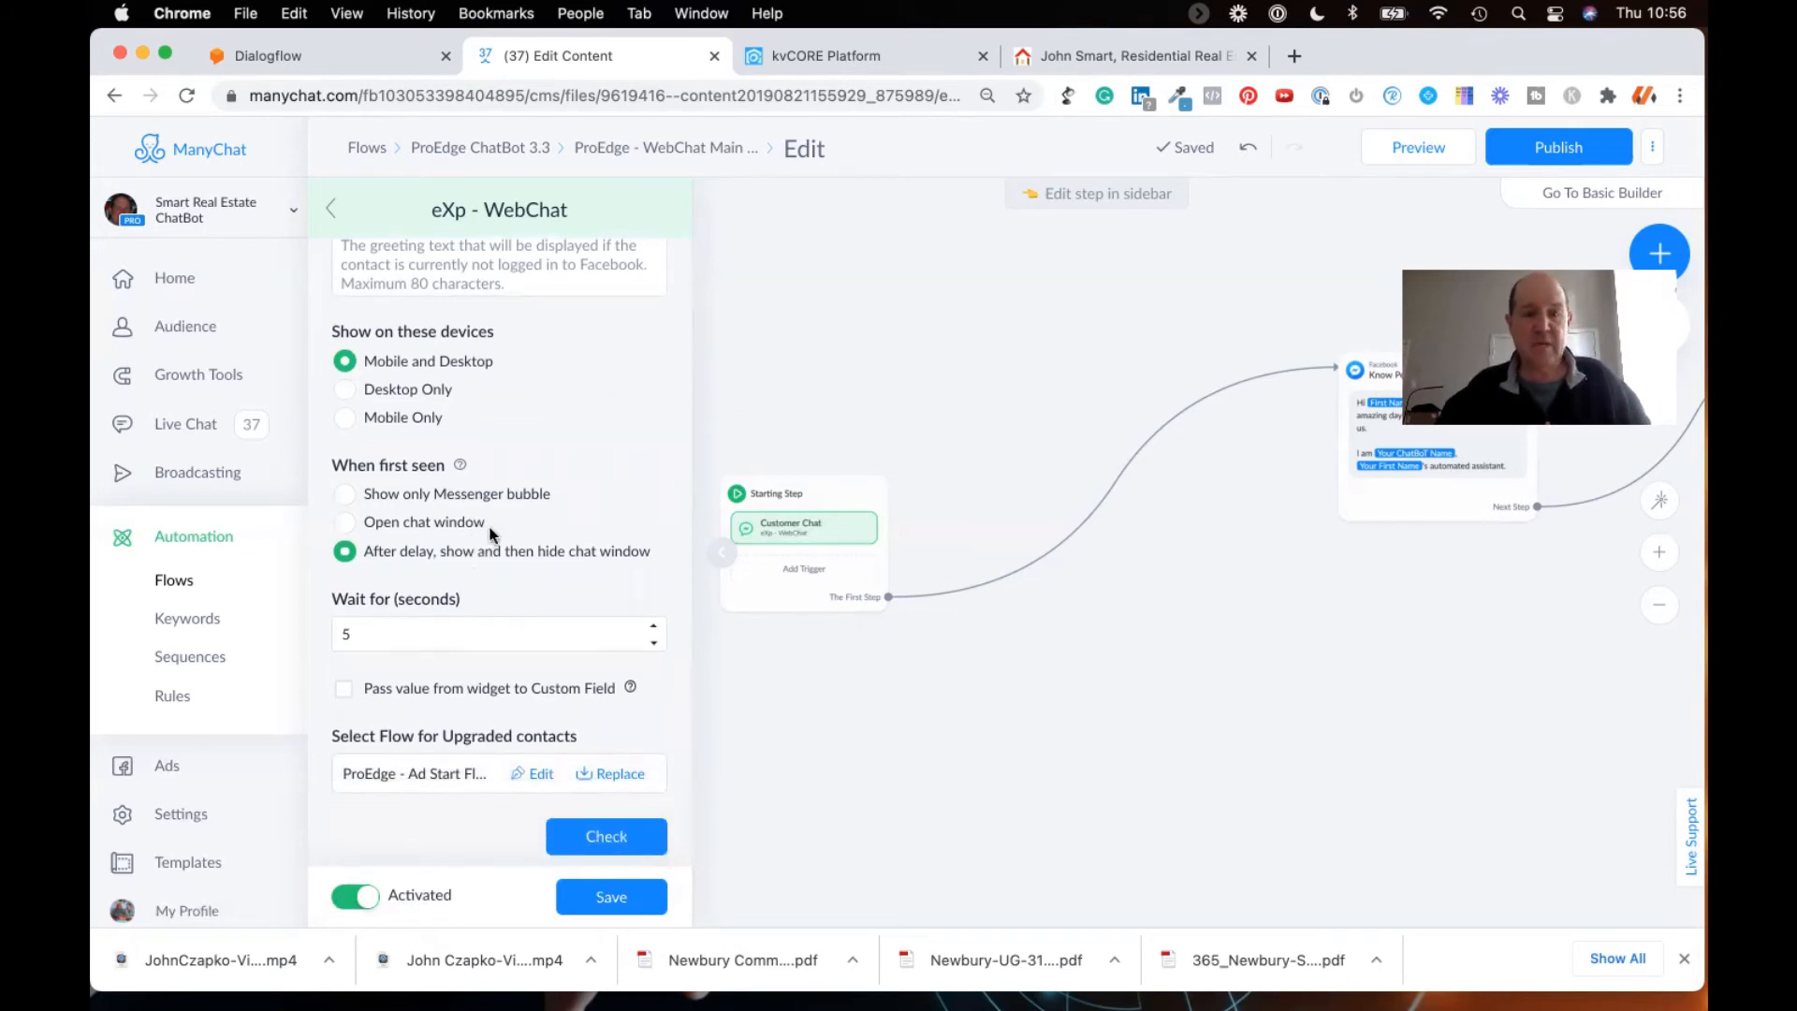
{"action": "scroll", "coordinate": [487, 538], "scroll_direction": "up", "scroll_amount": 4}
{"action": "scroll", "coordinate": [490, 535], "scroll_direction": "up", "scroll_amount": 10}
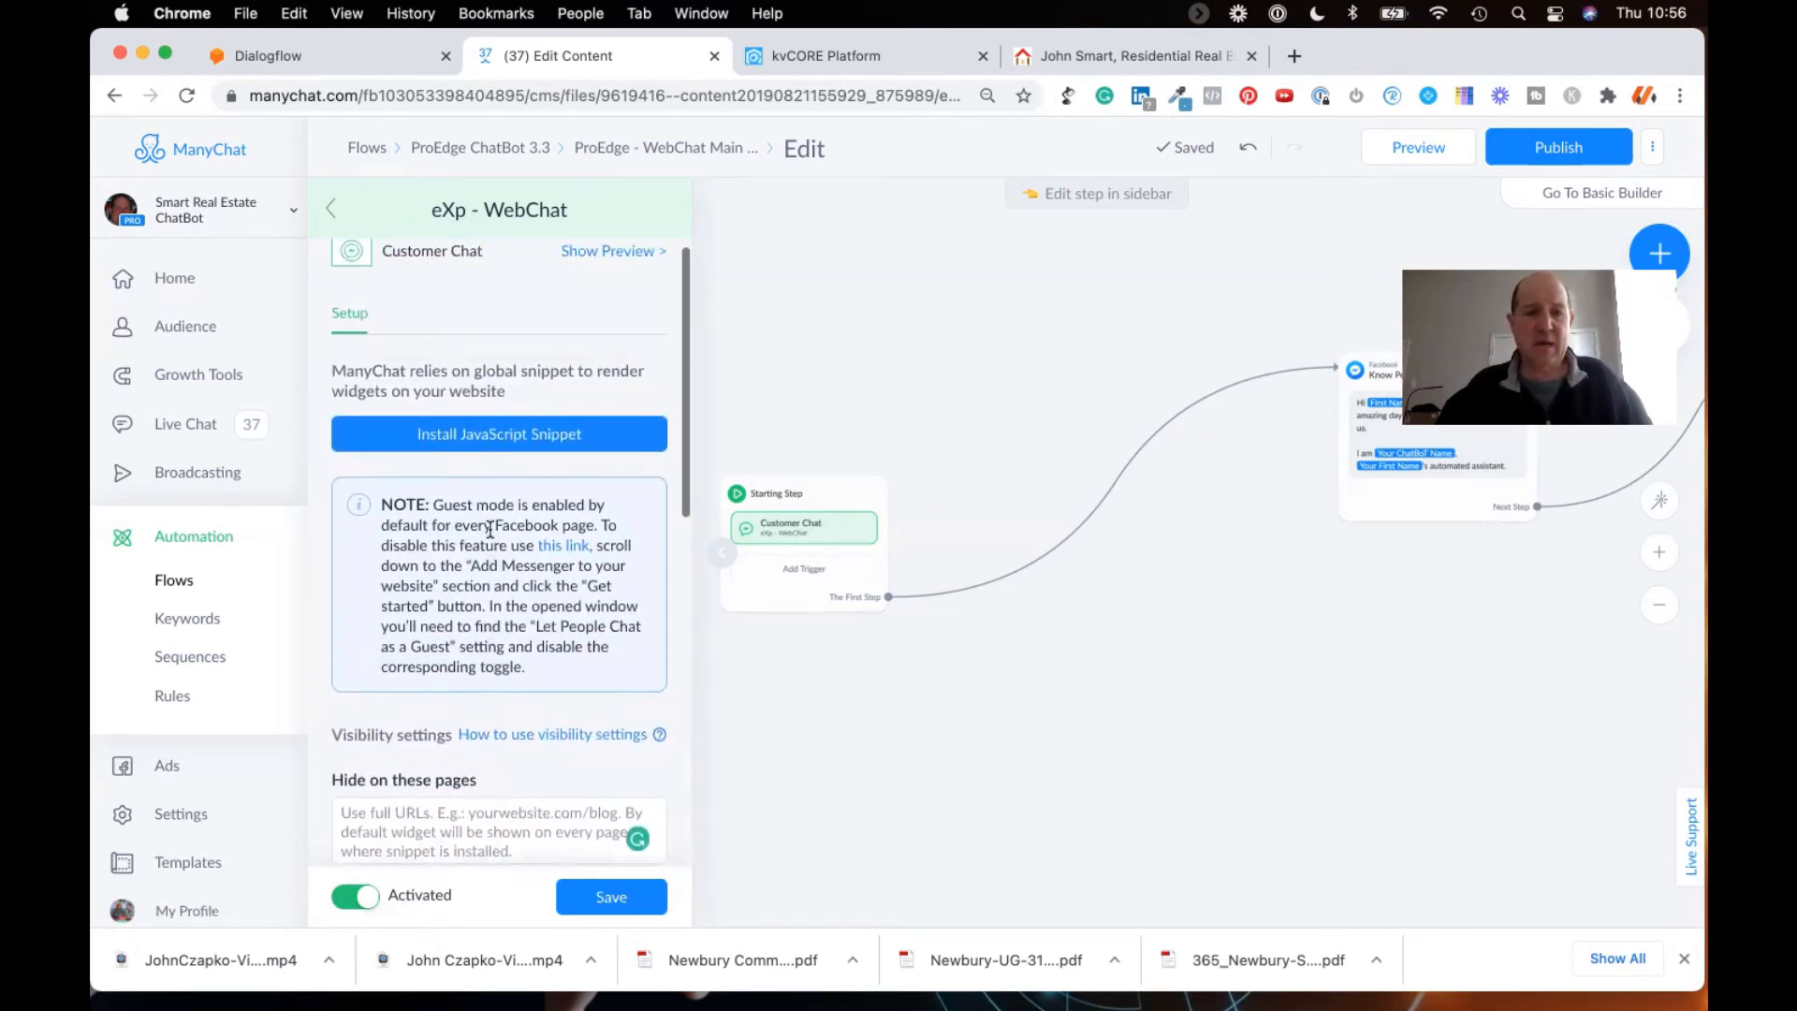
{"action": "left_click", "coordinate": [487, 440]}
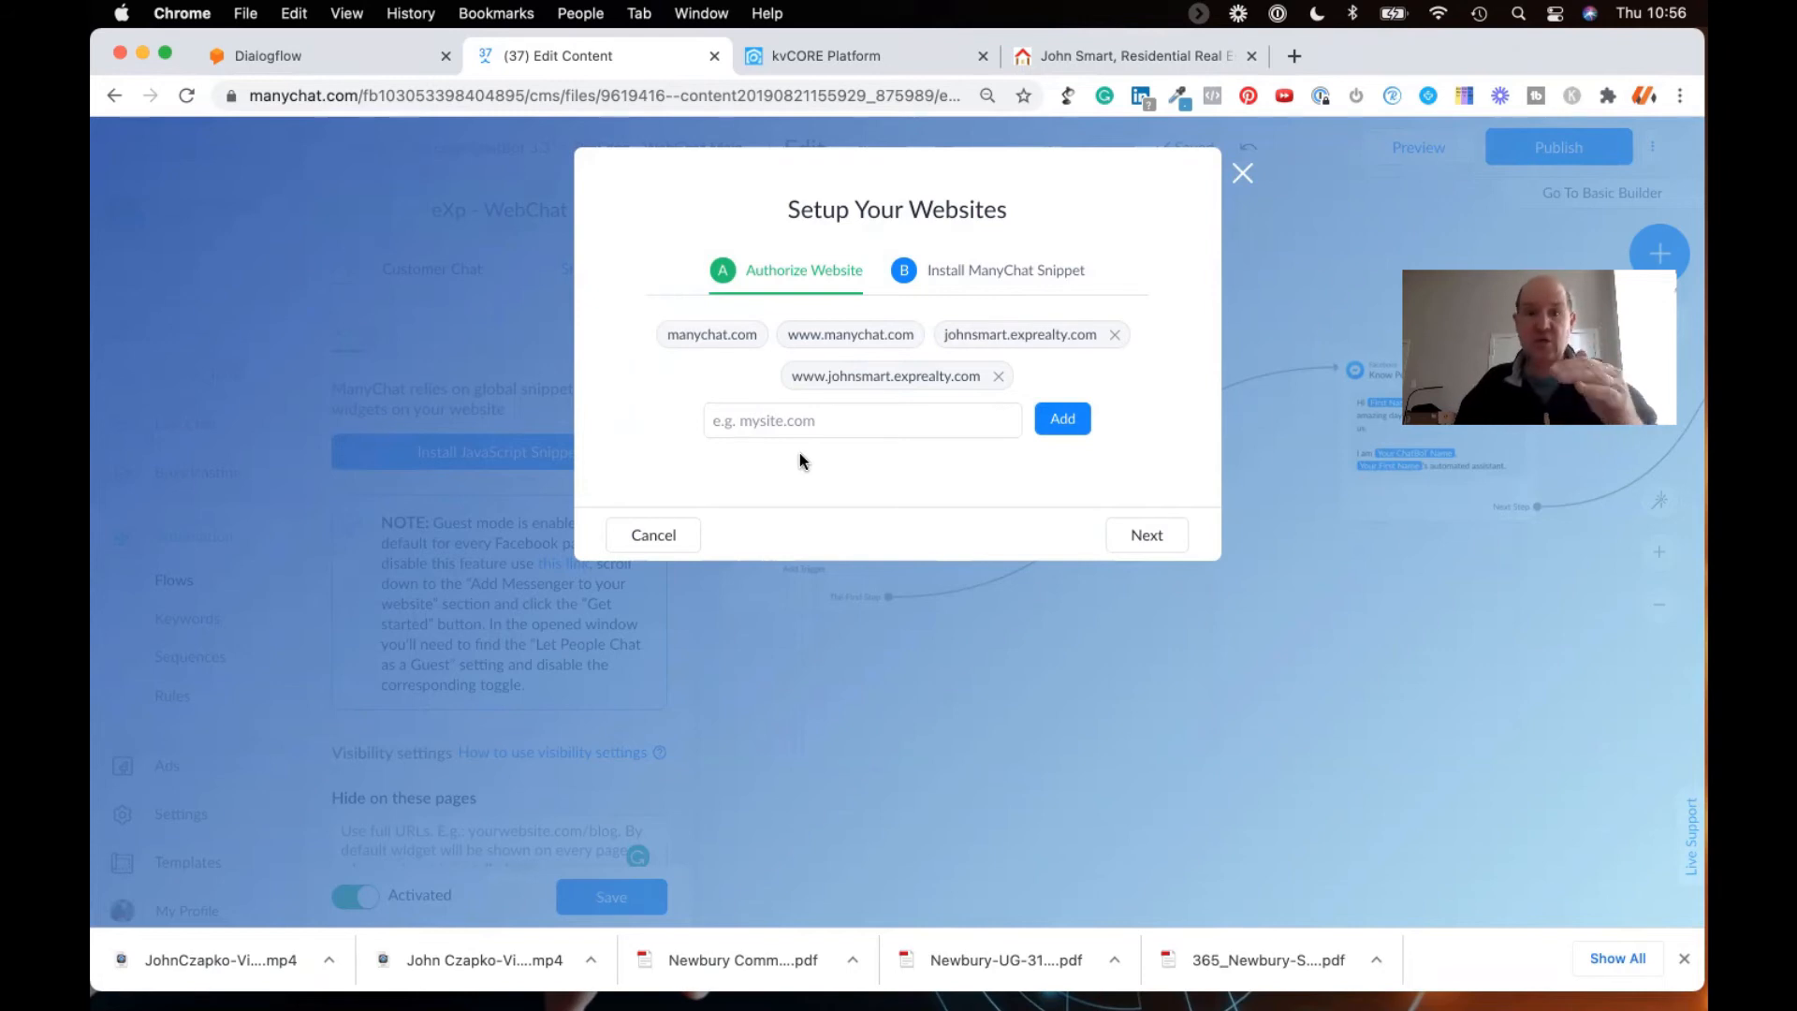
{"action": "left_click", "coordinate": [774, 420]}
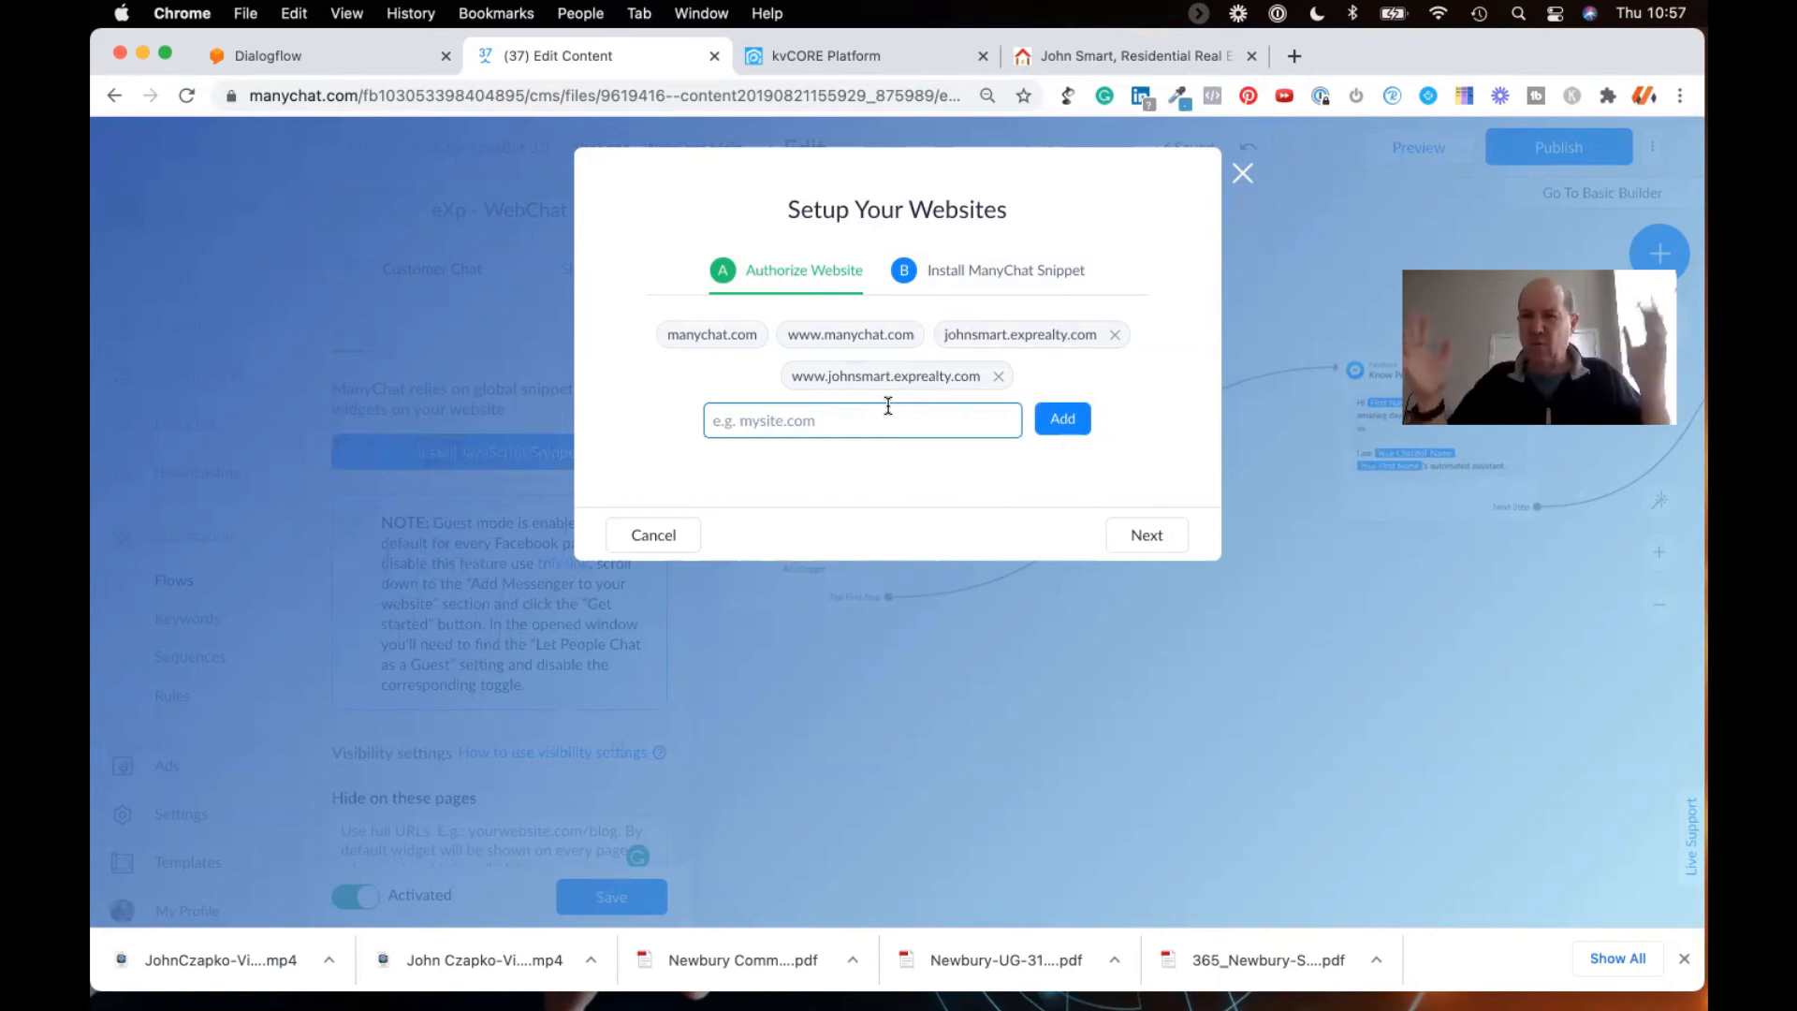
Step: Copy the ManyChat snippet code to the clipboard and finish the website setup
{"action": "left_click", "coordinate": [1123, 534]}
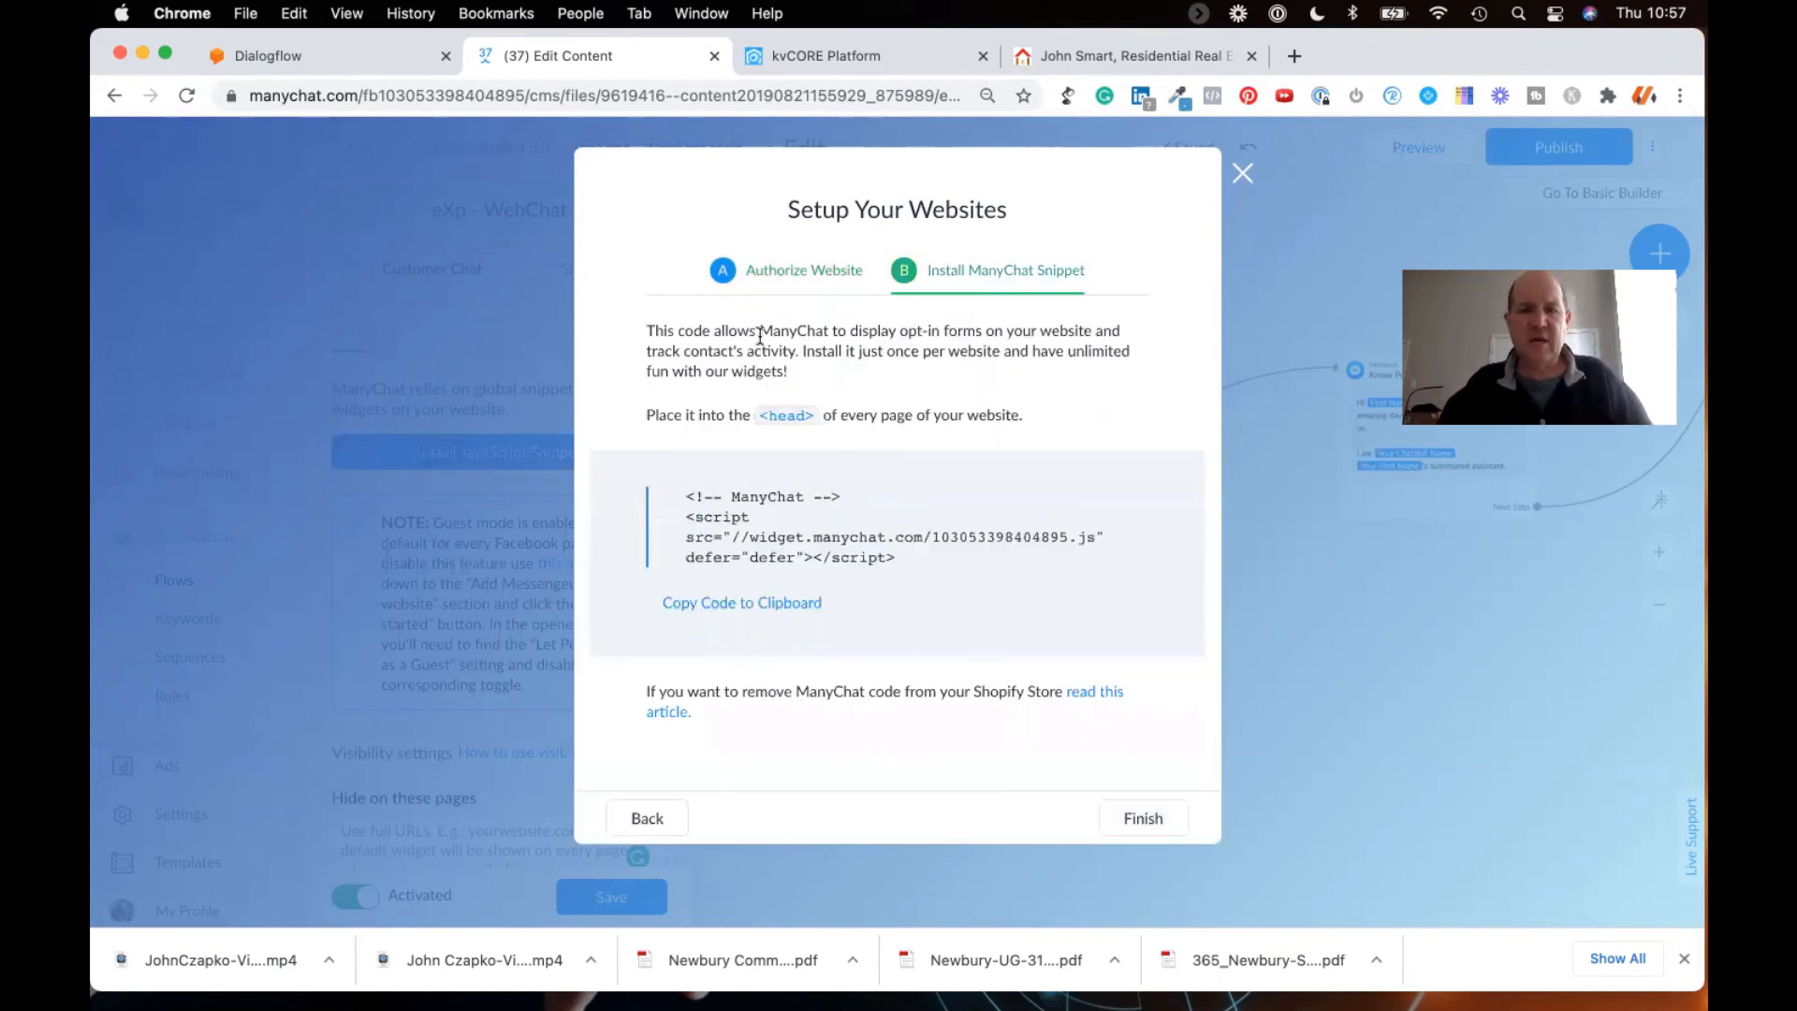
{"action": "left_click", "coordinate": [732, 603]}
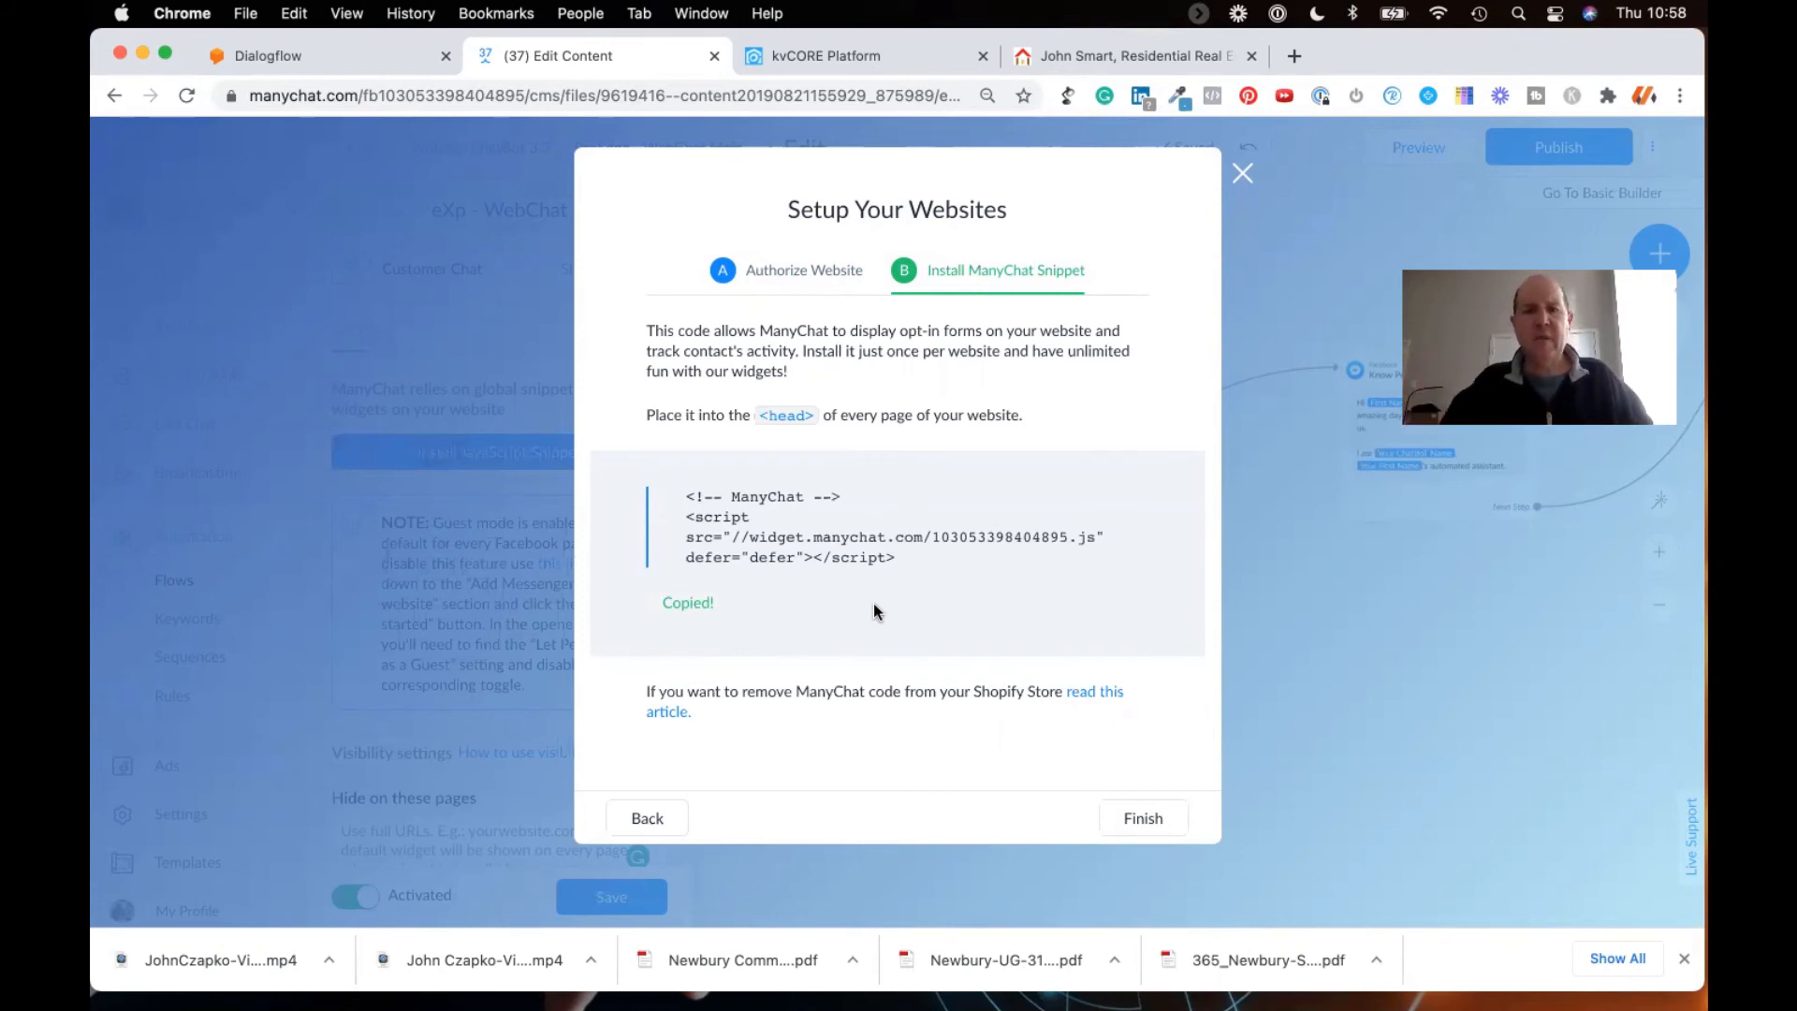
{"action": "left_click_drag", "start_coordinate": [674, 414], "coordinate": [1034, 412]}
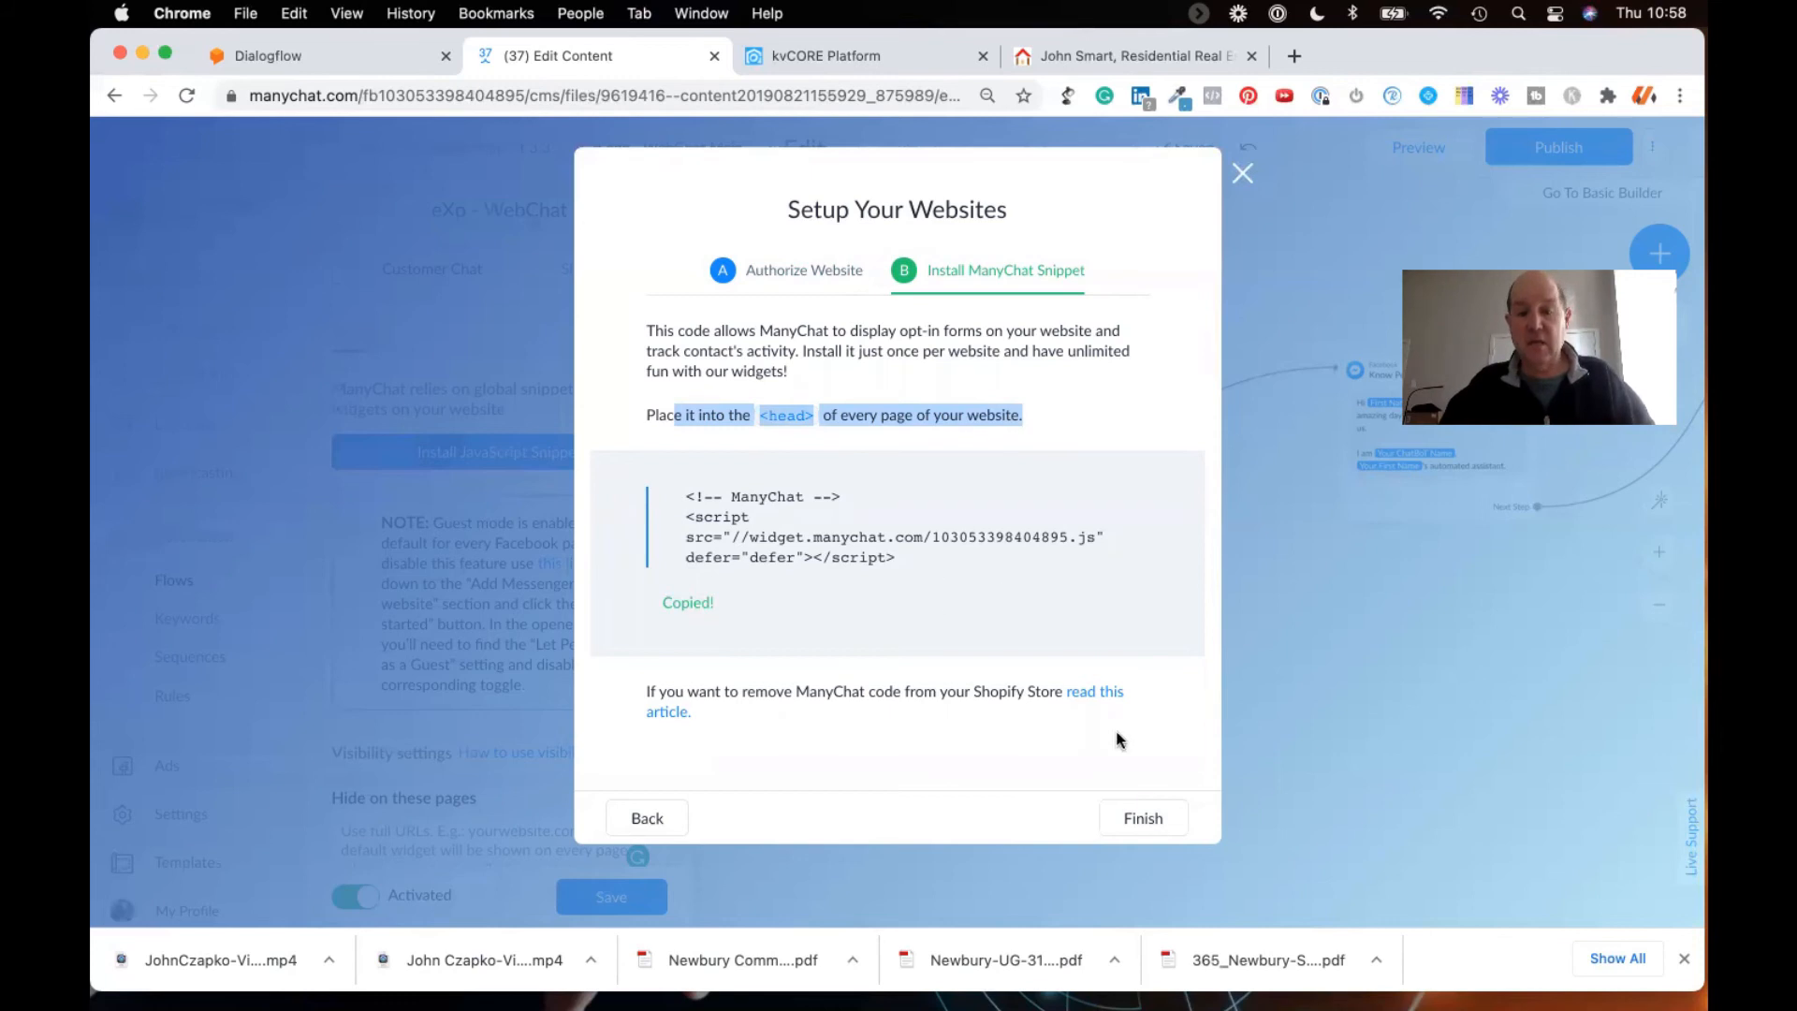
{"action": "left_click", "coordinate": [1150, 816]}
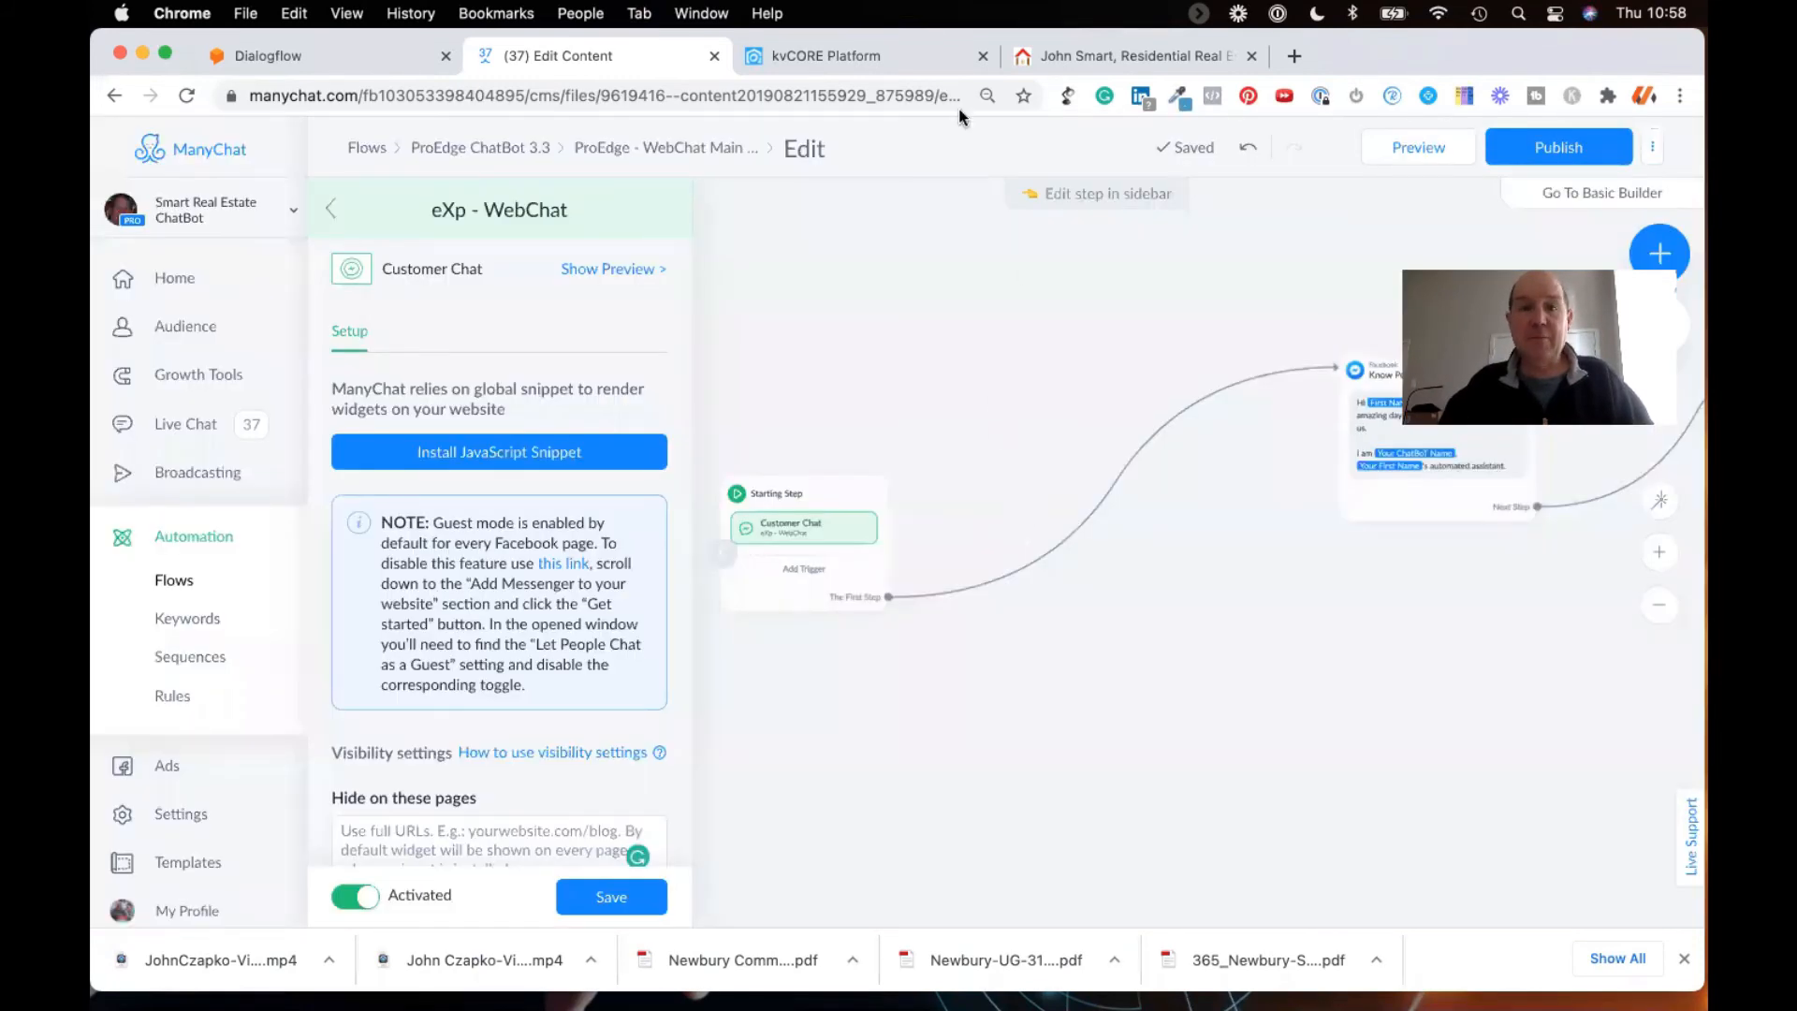
Step: Switch to the kvCORE Platform and open the website's settings for editing in Web & IDX
{"action": "left_click", "coordinate": [846, 58]}
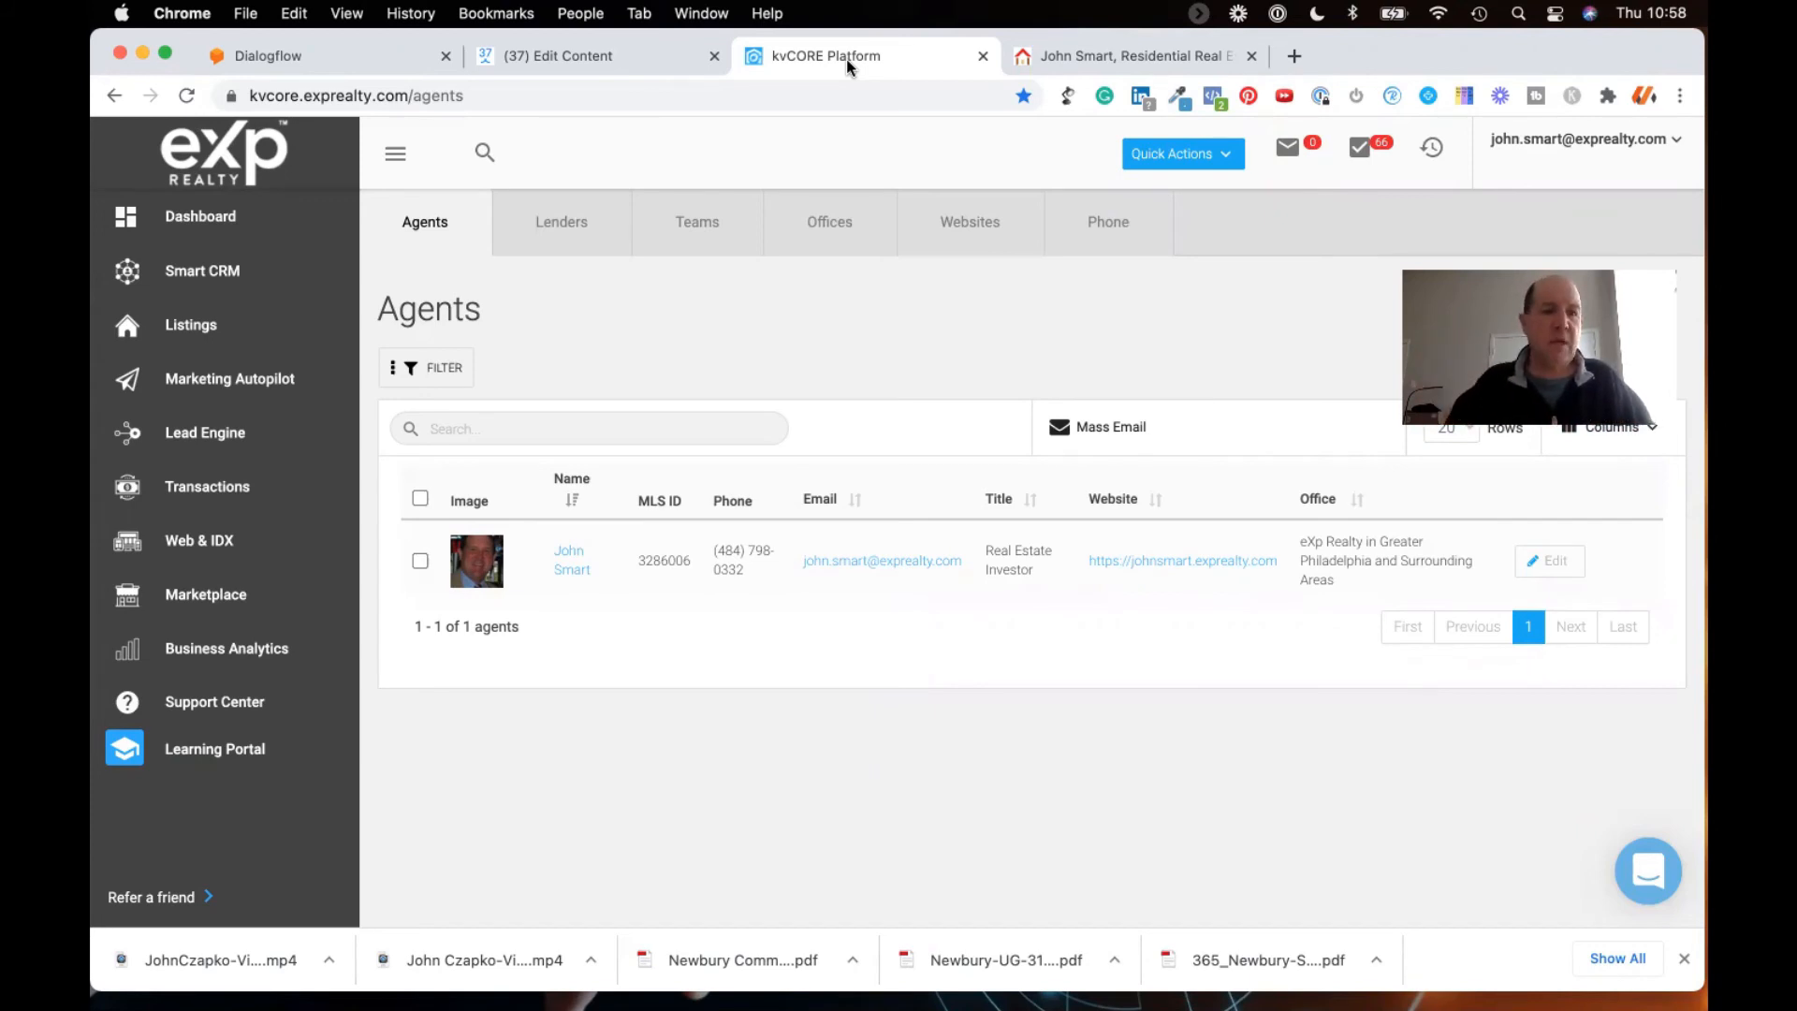
{"action": "left_click", "coordinate": [185, 548]}
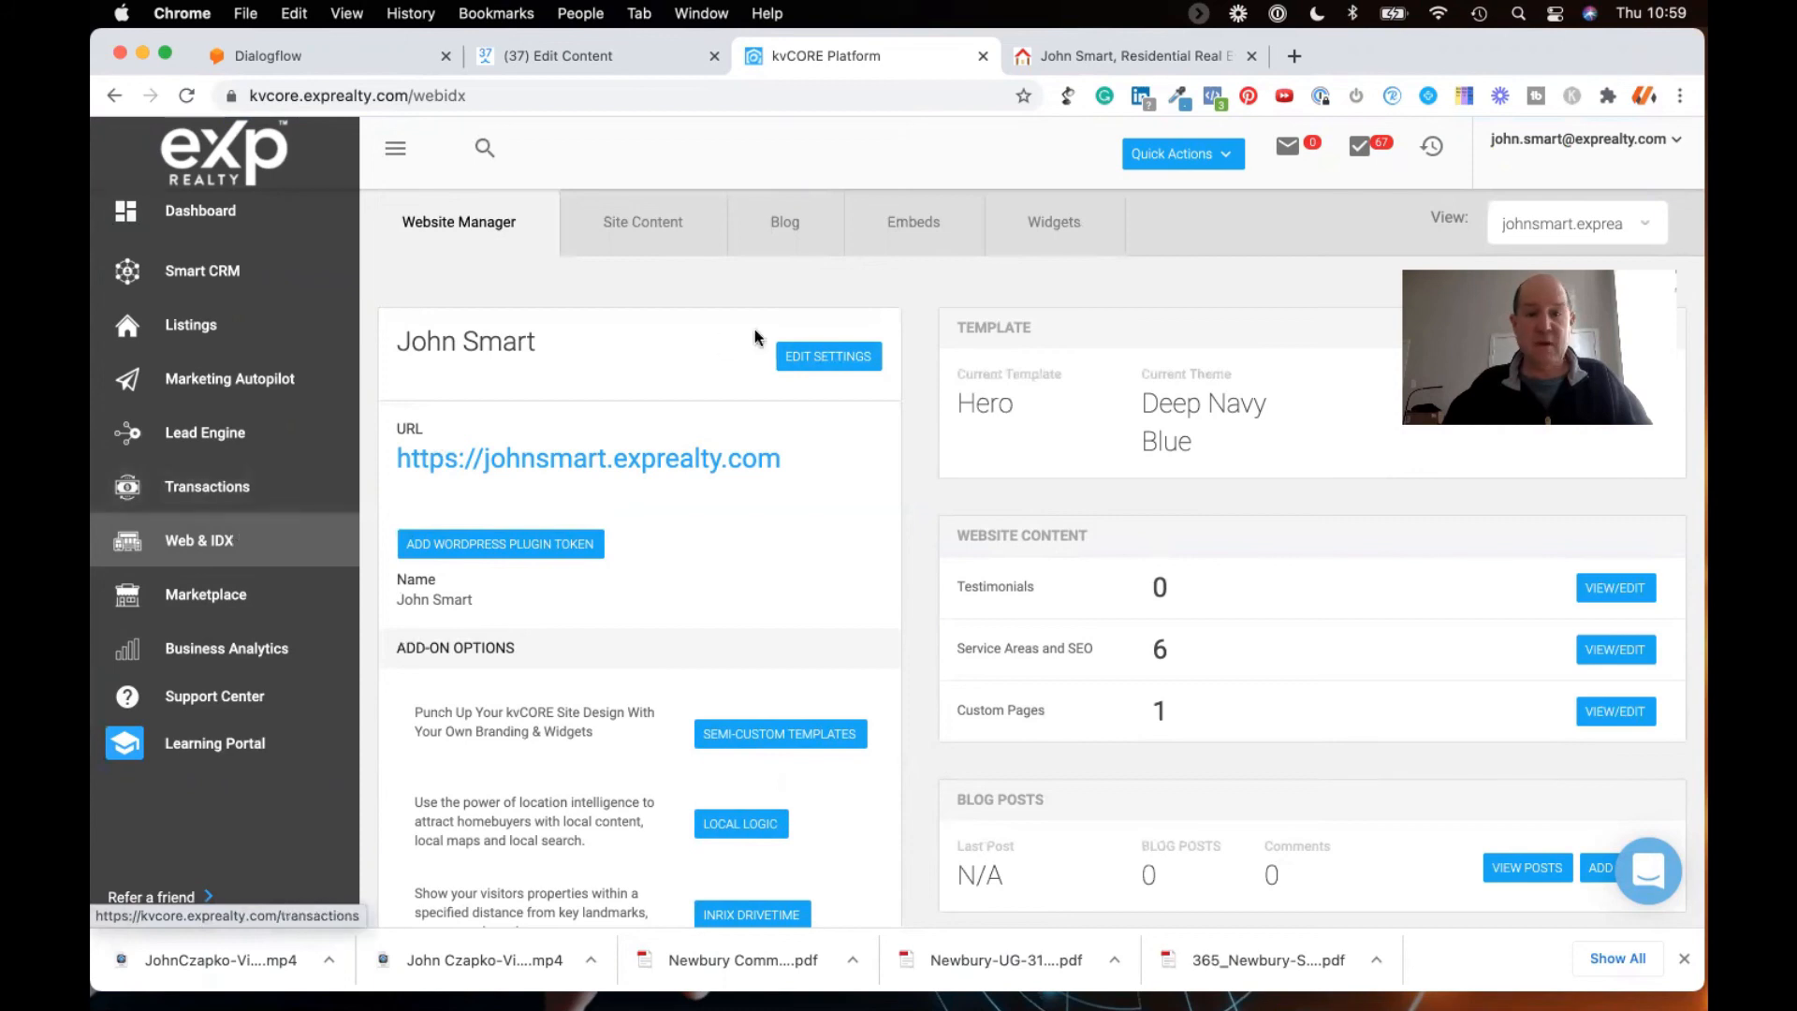
{"action": "left_click", "coordinate": [824, 357]}
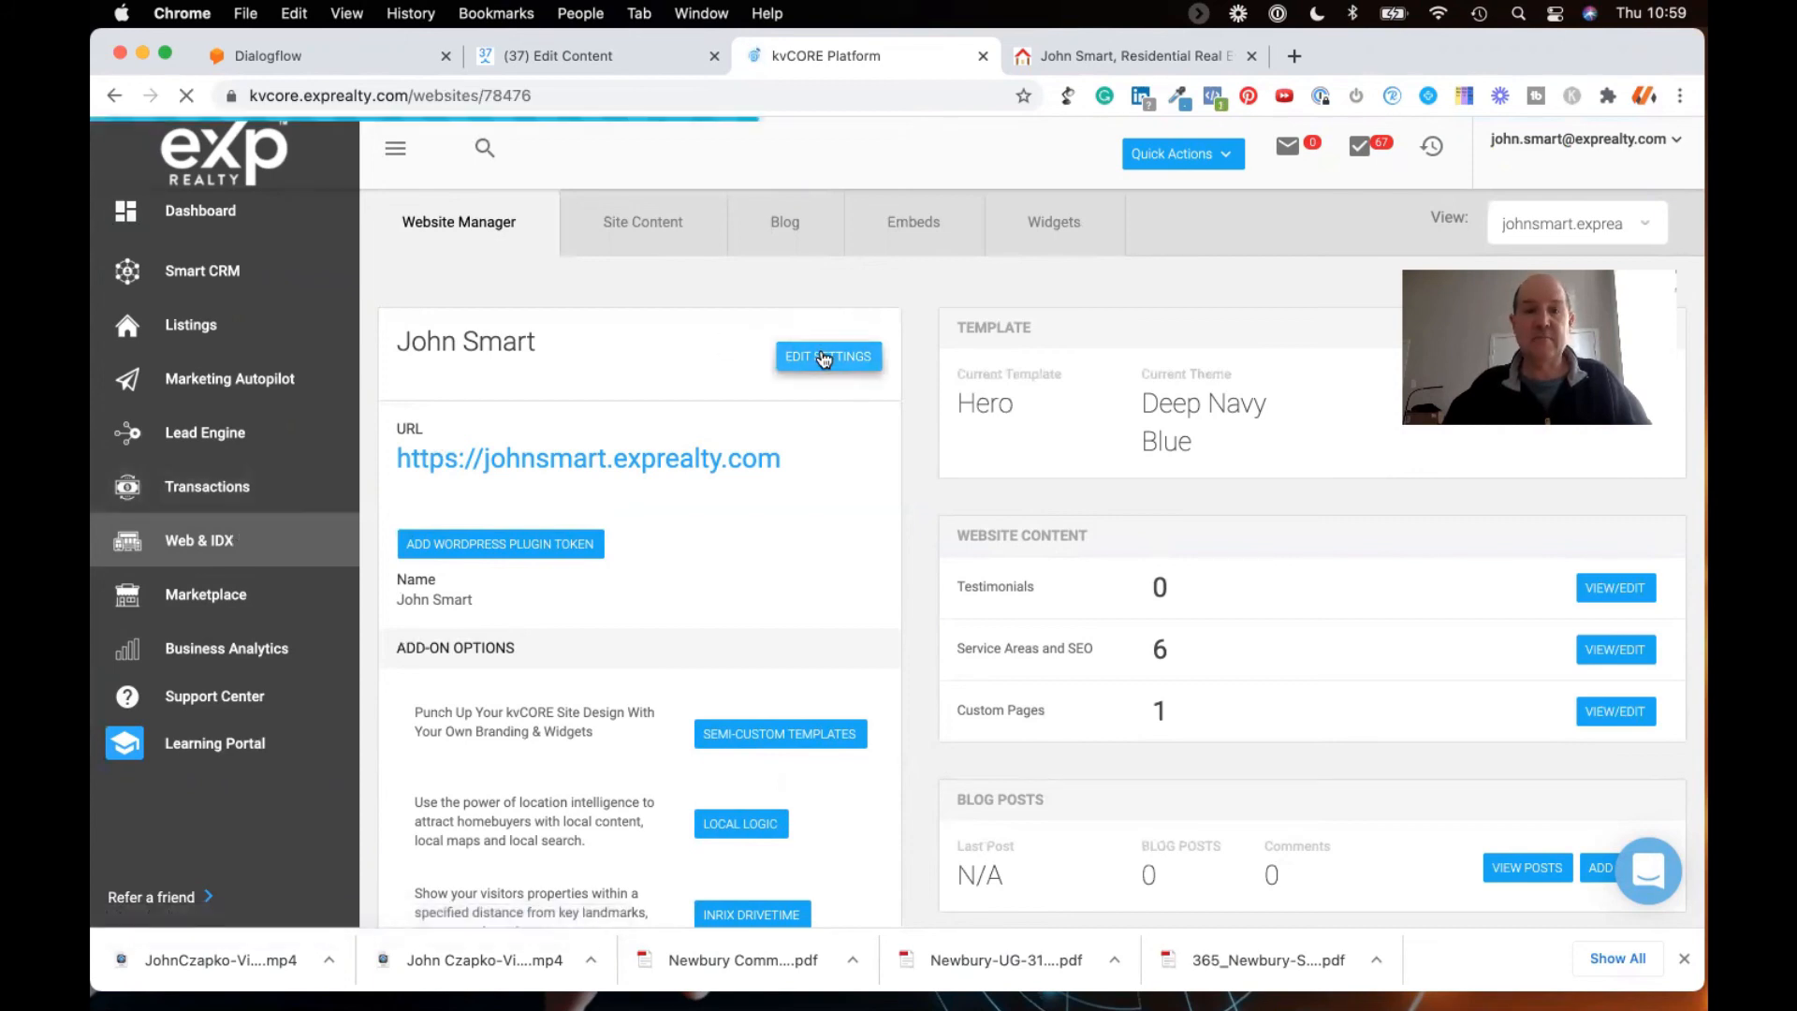
Step: Locate the Custom Chat Widget and Custom Header code fields in the website settings
{"action": "scroll", "coordinate": [817, 608], "scroll_direction": "down", "scroll_amount": 20}
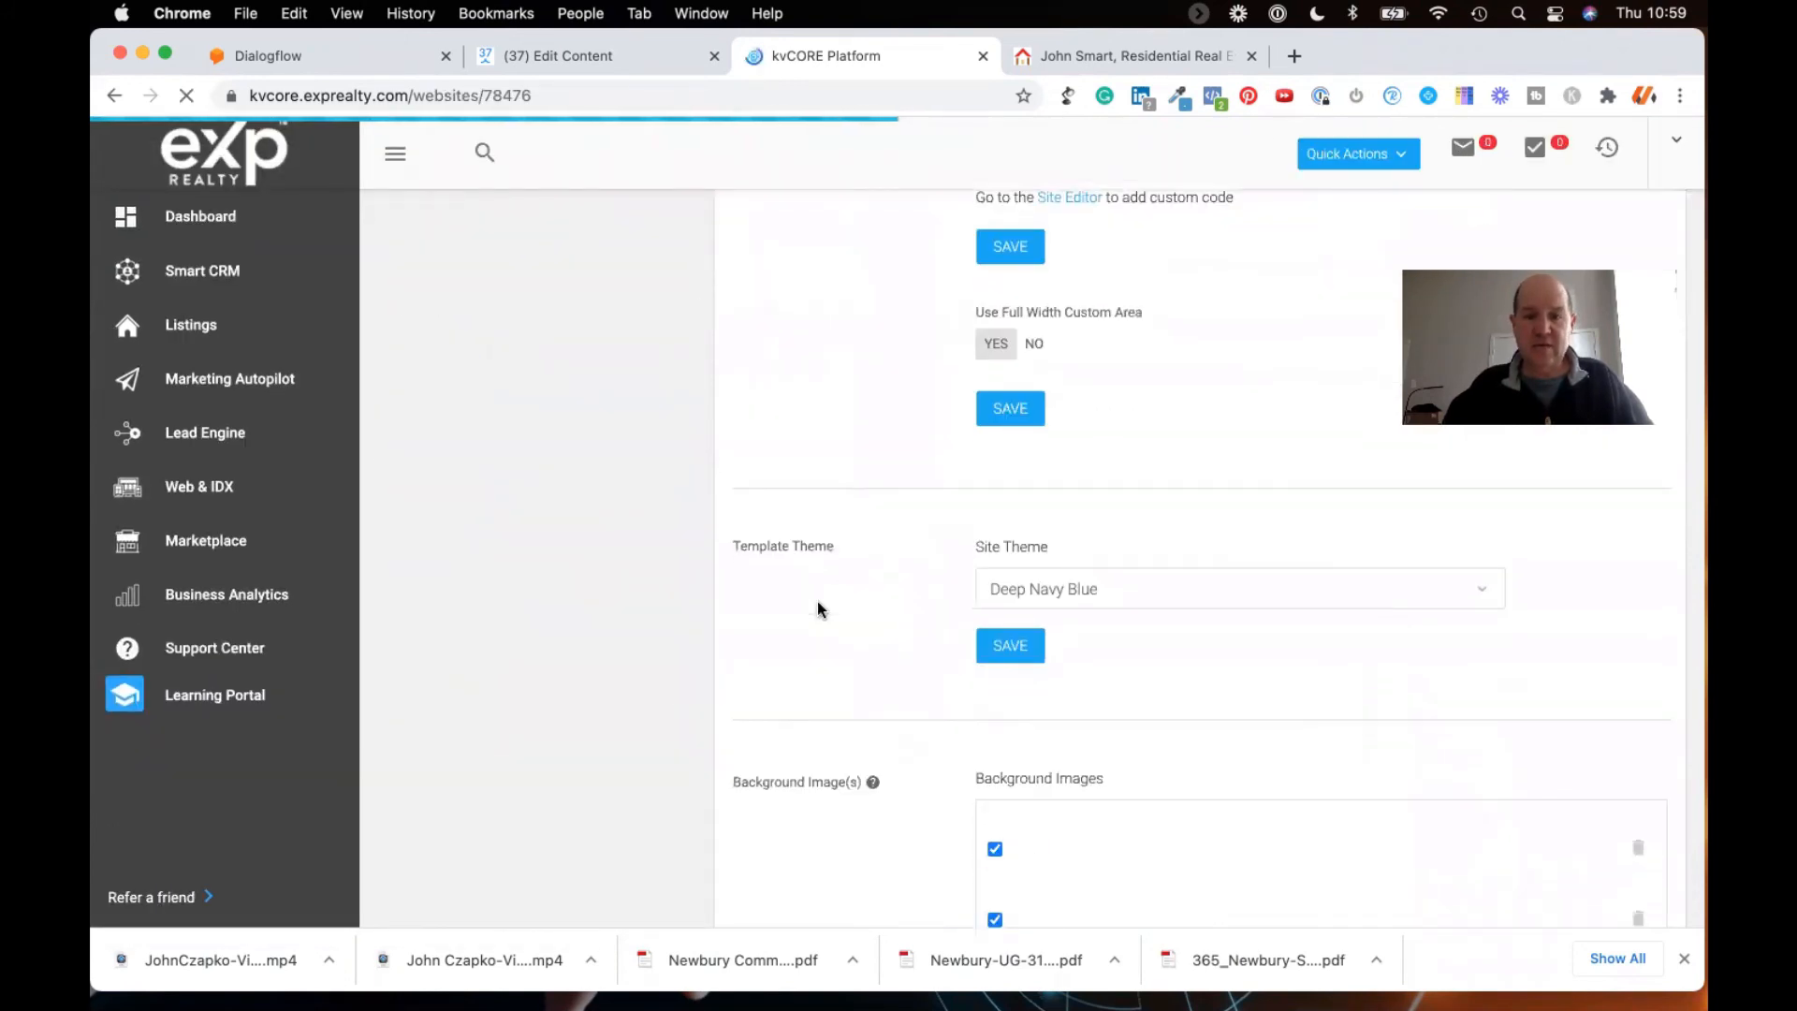
{"action": "scroll", "coordinate": [817, 608], "scroll_direction": "down", "scroll_amount": 15}
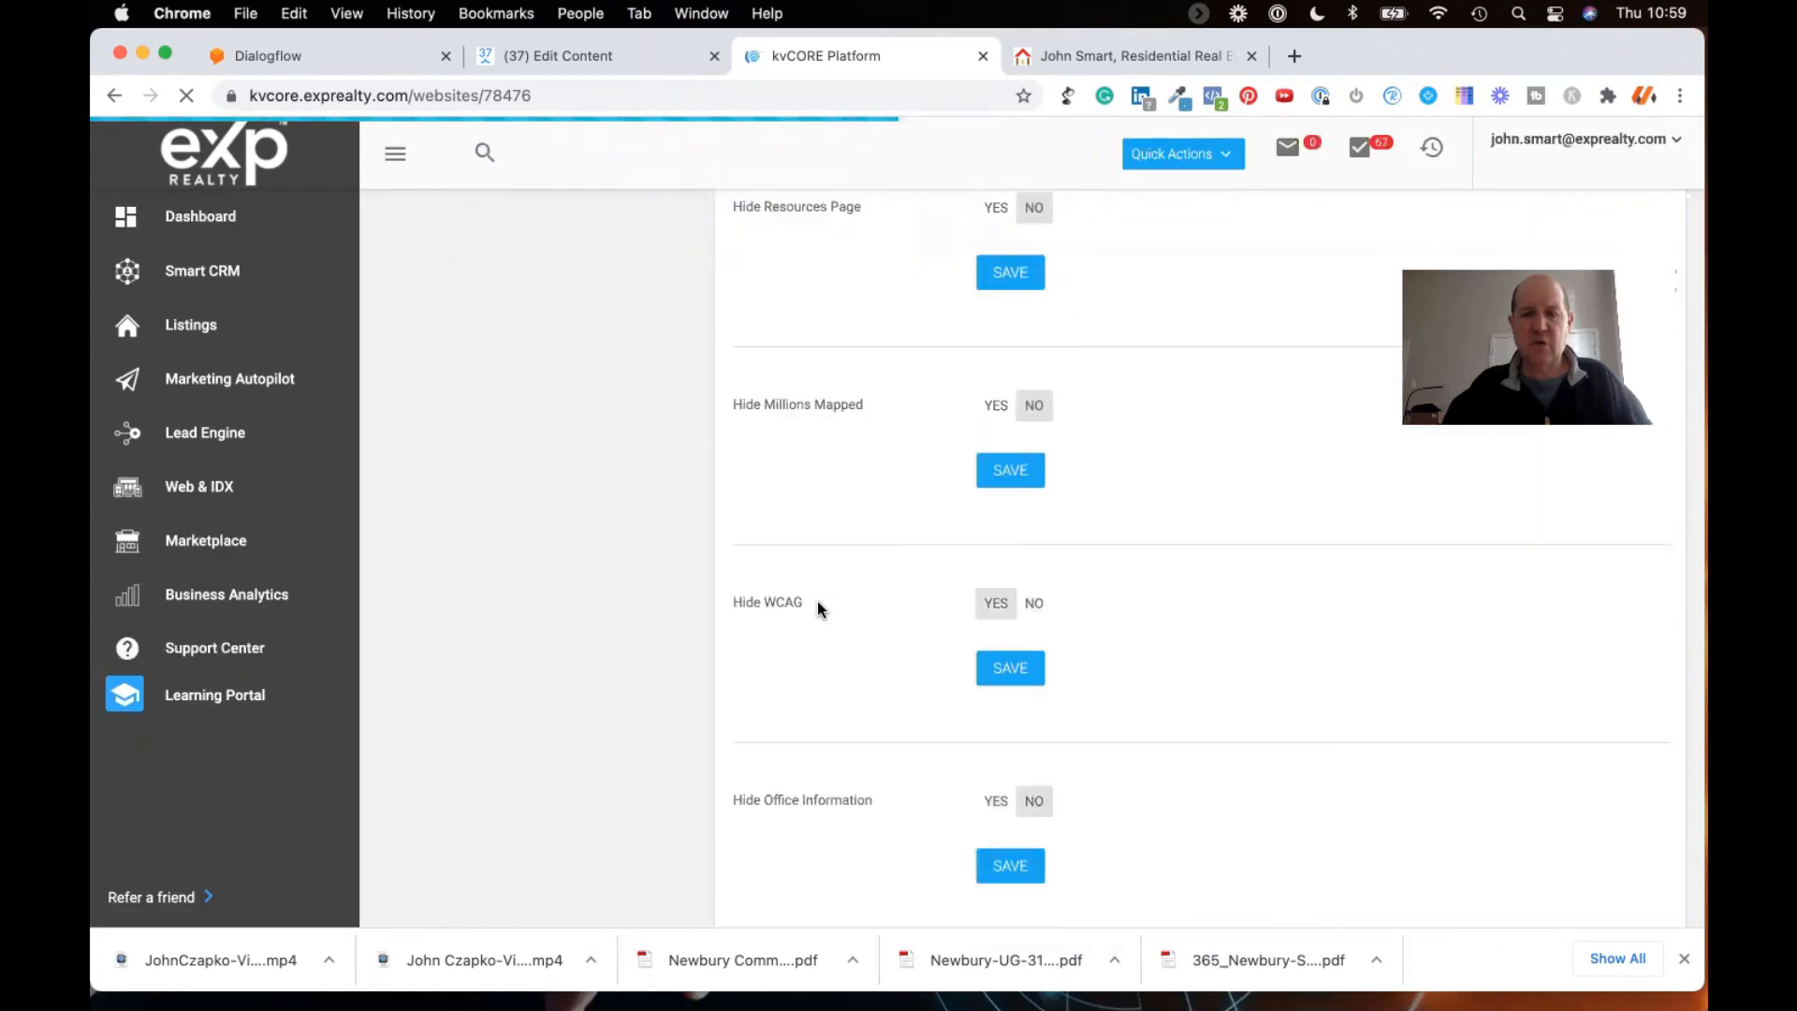
{"action": "scroll", "coordinate": [817, 609], "scroll_direction": "down", "scroll_amount": 20}
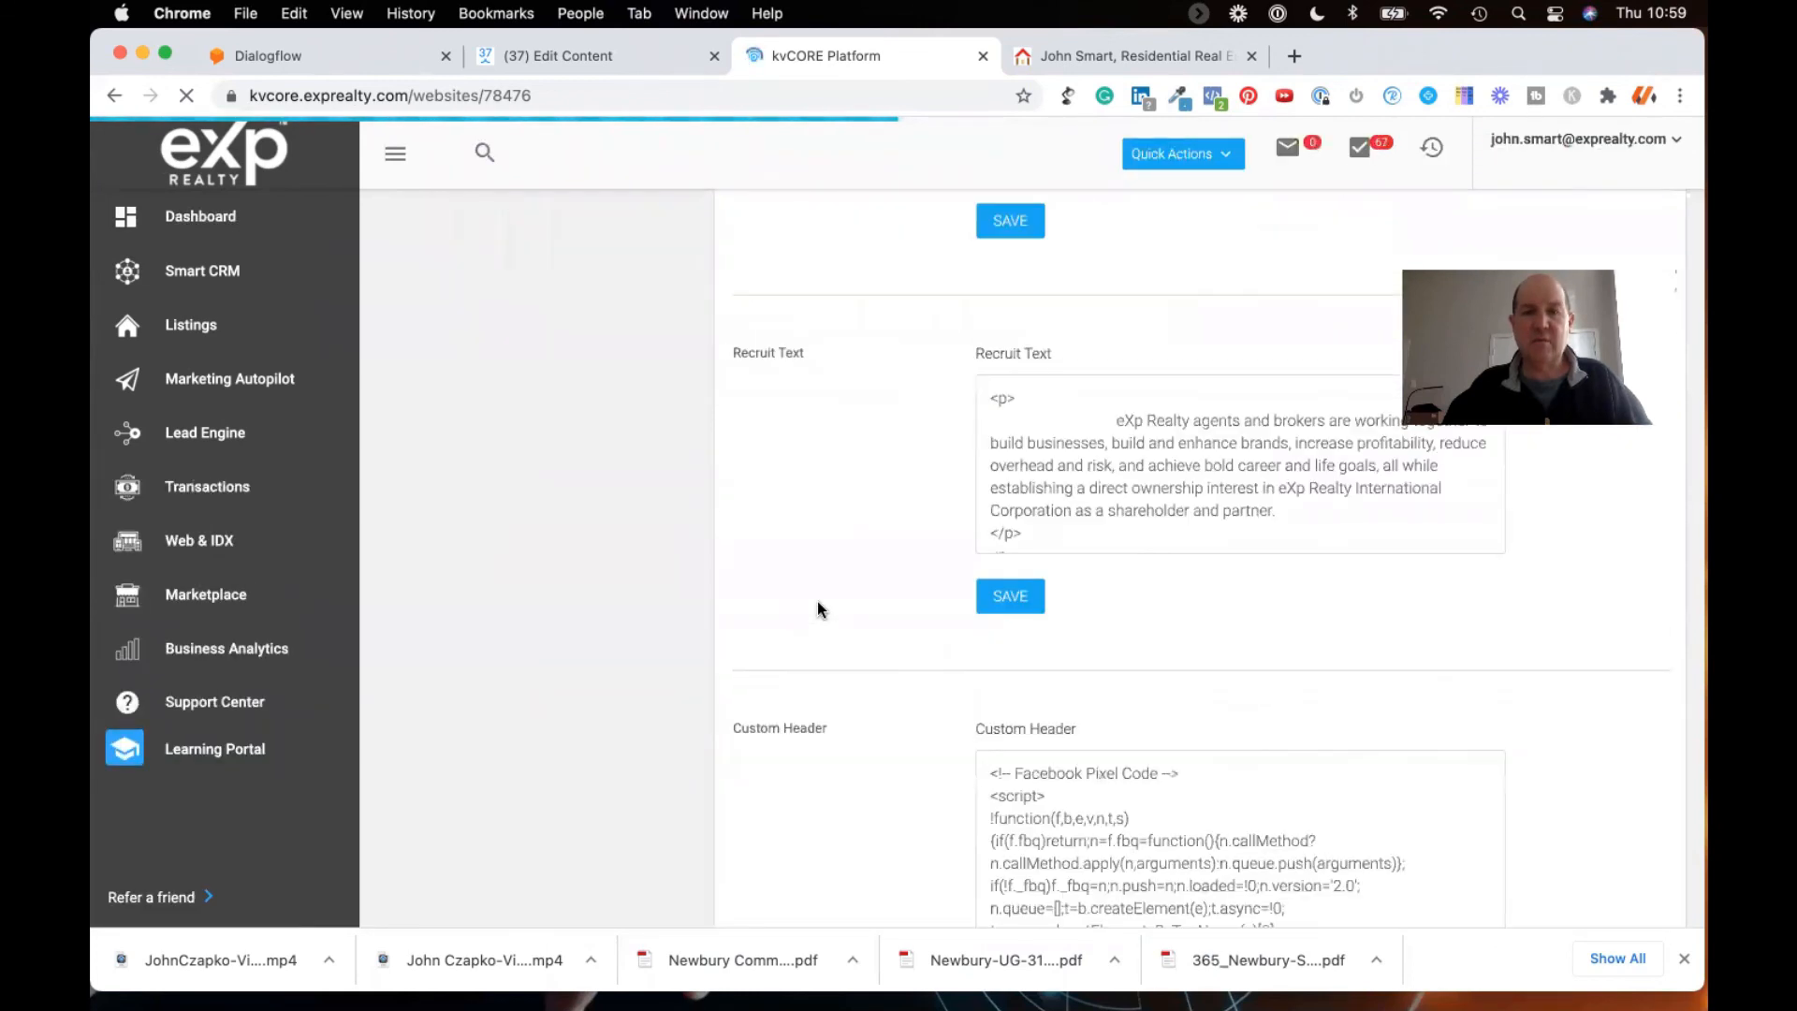
{"action": "scroll", "coordinate": [817, 609], "scroll_direction": "down", "scroll_amount": 5}
{"action": "scroll", "coordinate": [817, 609], "scroll_direction": "up", "scroll_amount": 10}
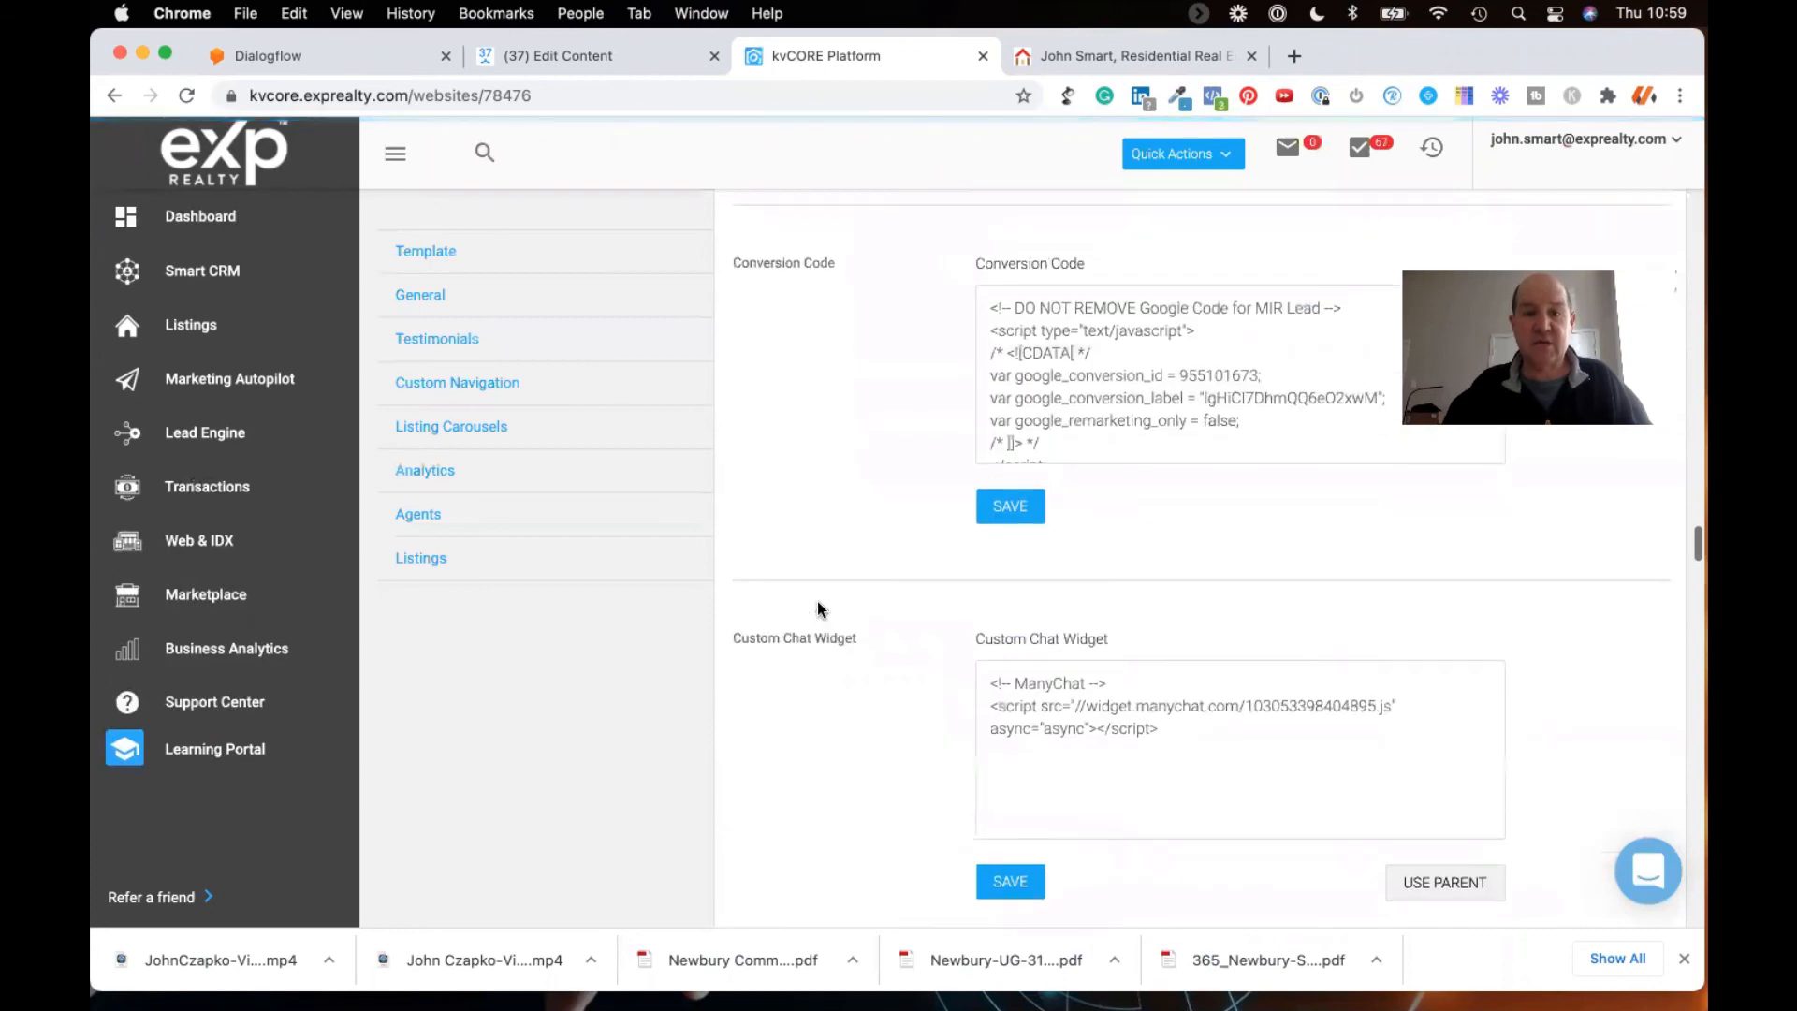
{"action": "scroll", "coordinate": [817, 610], "scroll_direction": "up", "scroll_amount": 5}
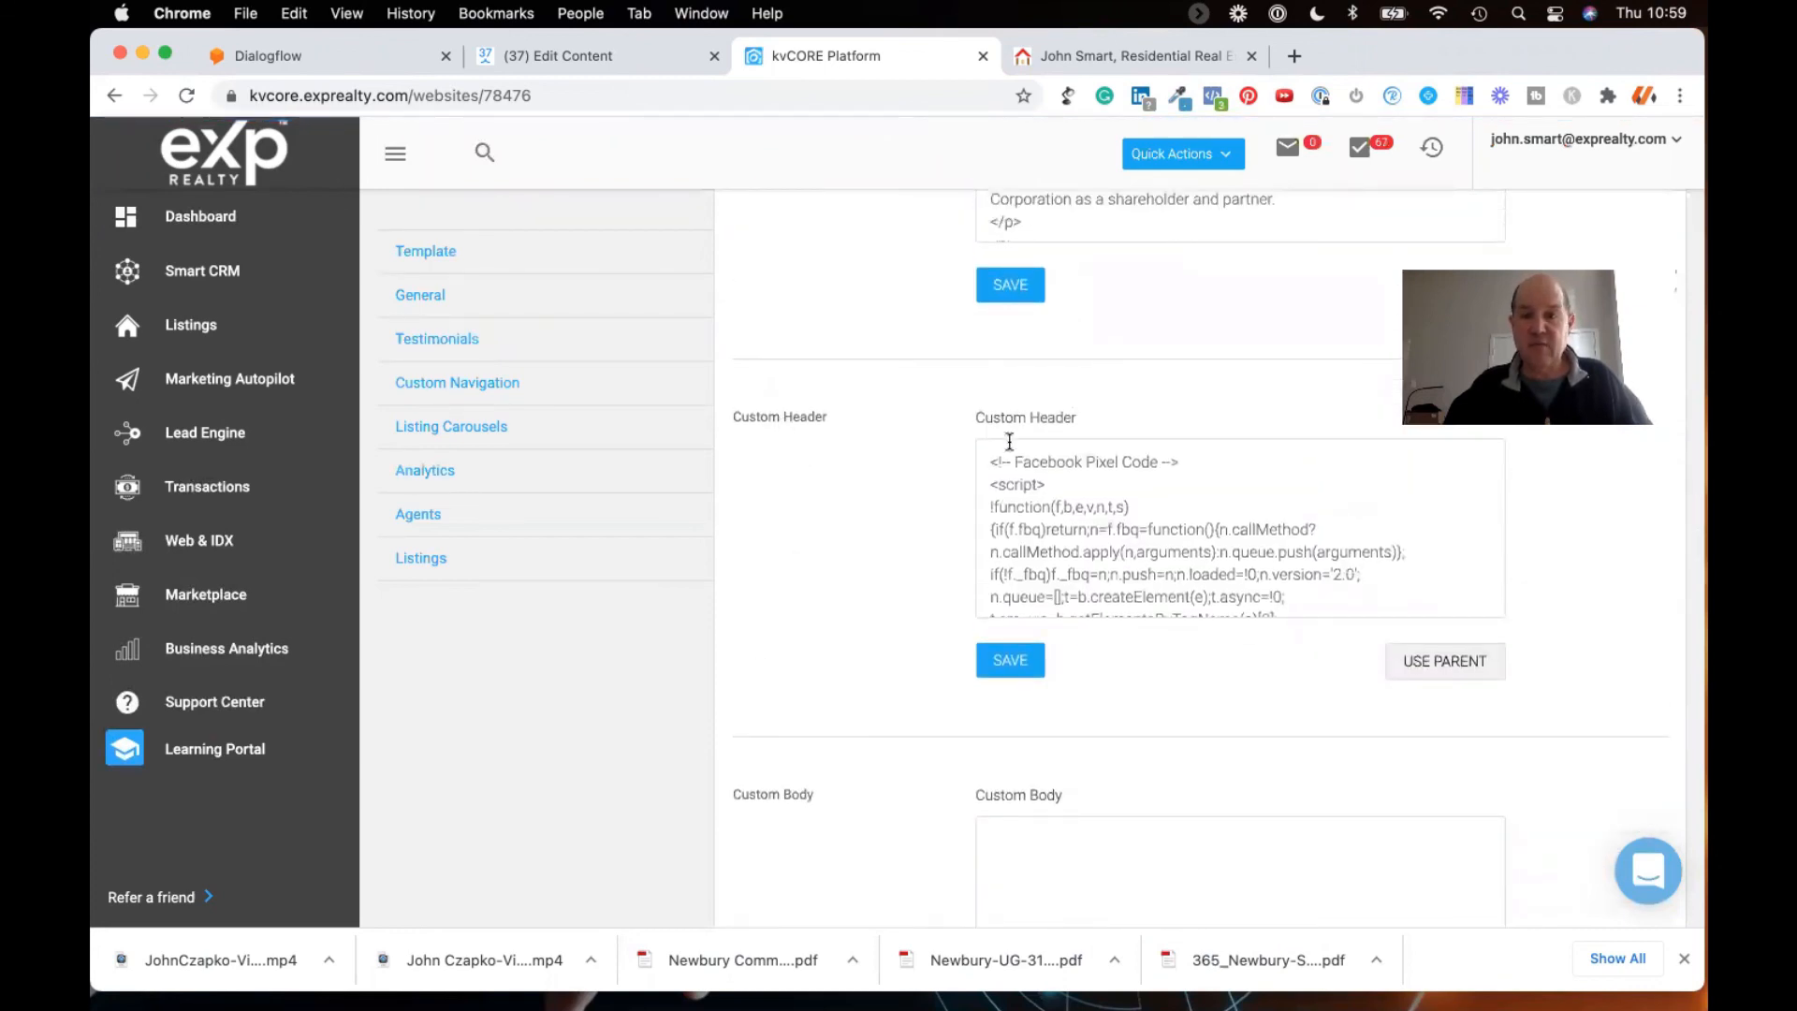
Step: Put the ManyChat snippet code in the website's Custom Chat Widget field and save that field
{"action": "left_click", "coordinate": [1026, 527]}
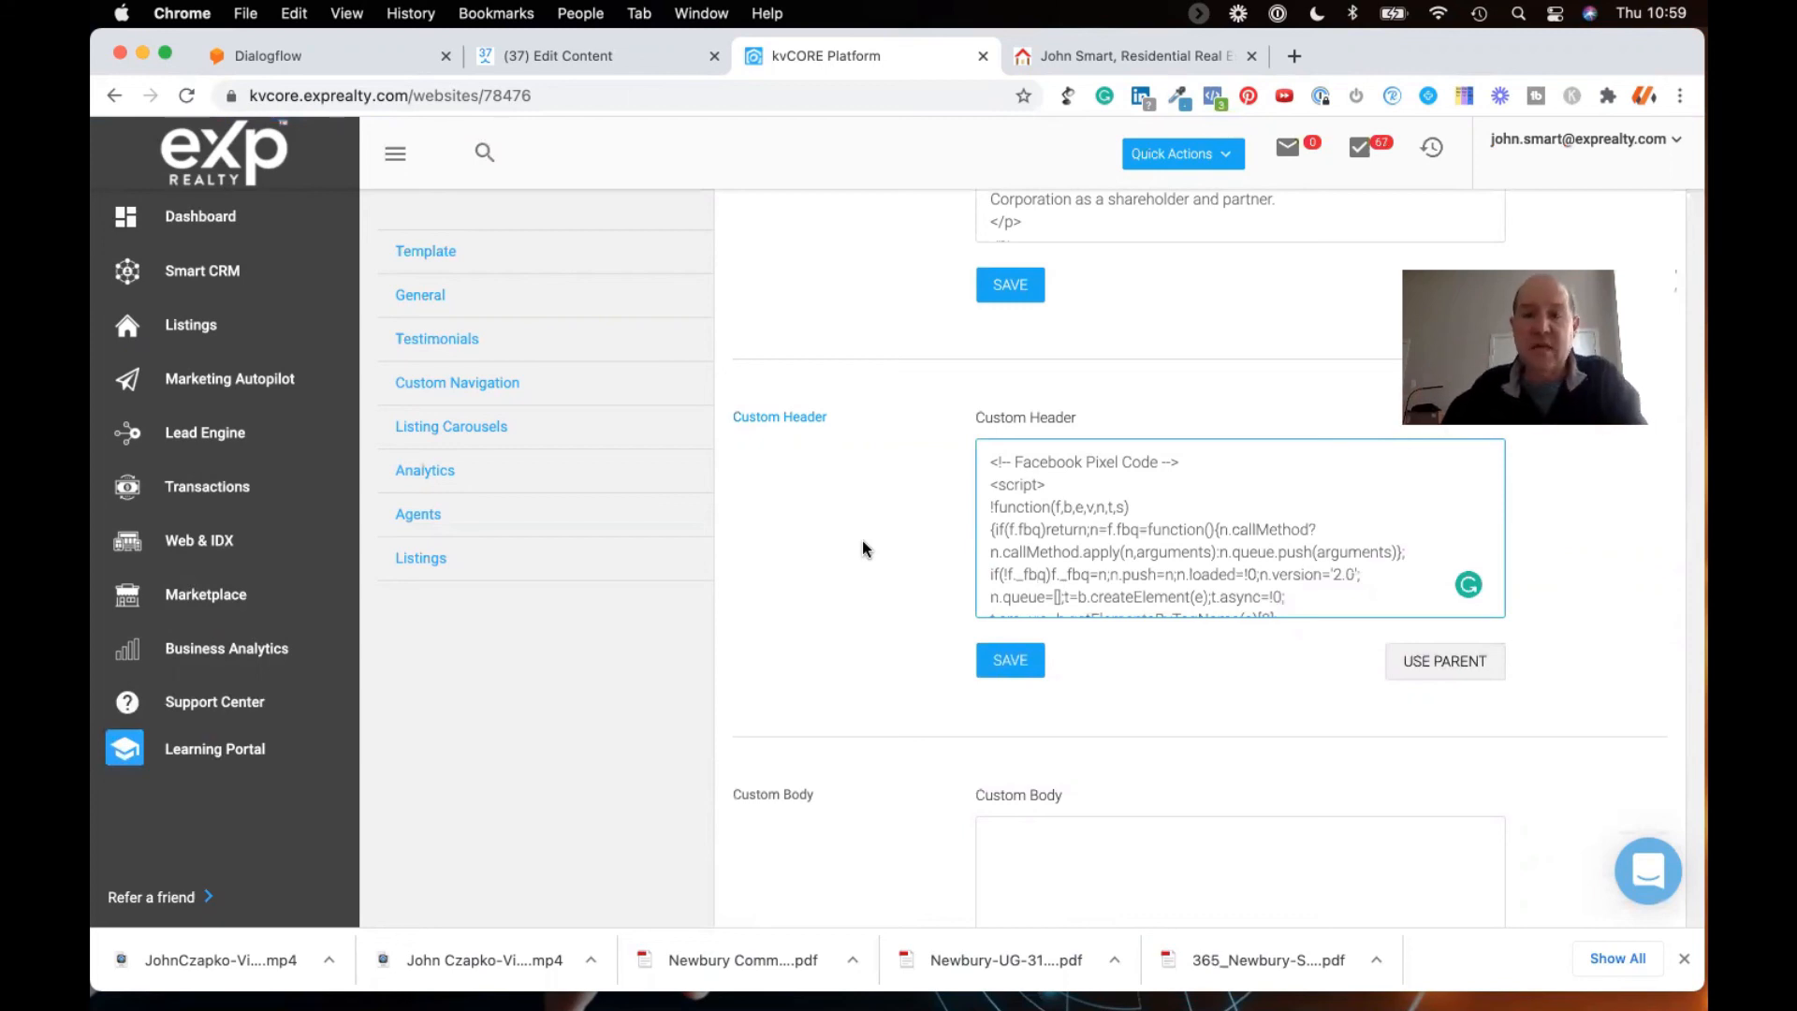
{"action": "scroll", "coordinate": [863, 549], "scroll_direction": "down", "scroll_amount": 10}
{"action": "scroll", "coordinate": [863, 542], "scroll_direction": "down", "scroll_amount": 14}
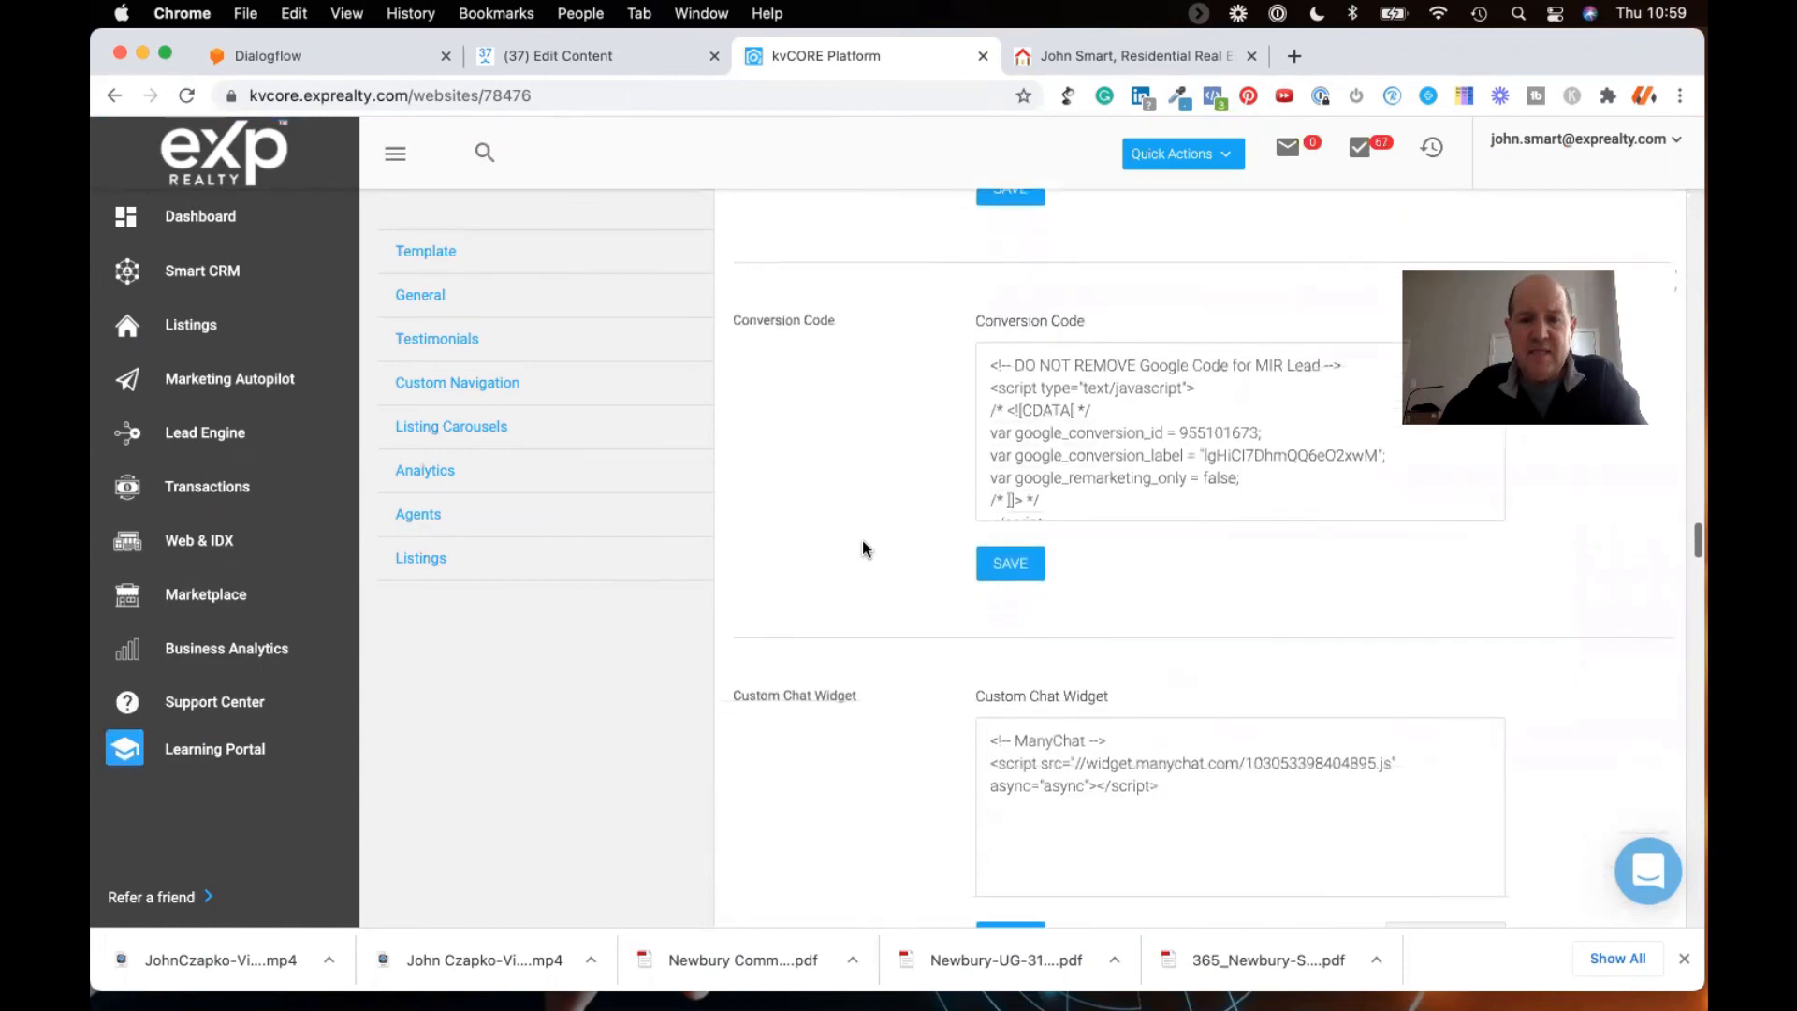
{"action": "scroll", "coordinate": [862, 541], "scroll_direction": "down", "scroll_amount": 4}
{"action": "left_click_drag", "start_coordinate": [743, 481], "coordinate": [839, 485]}
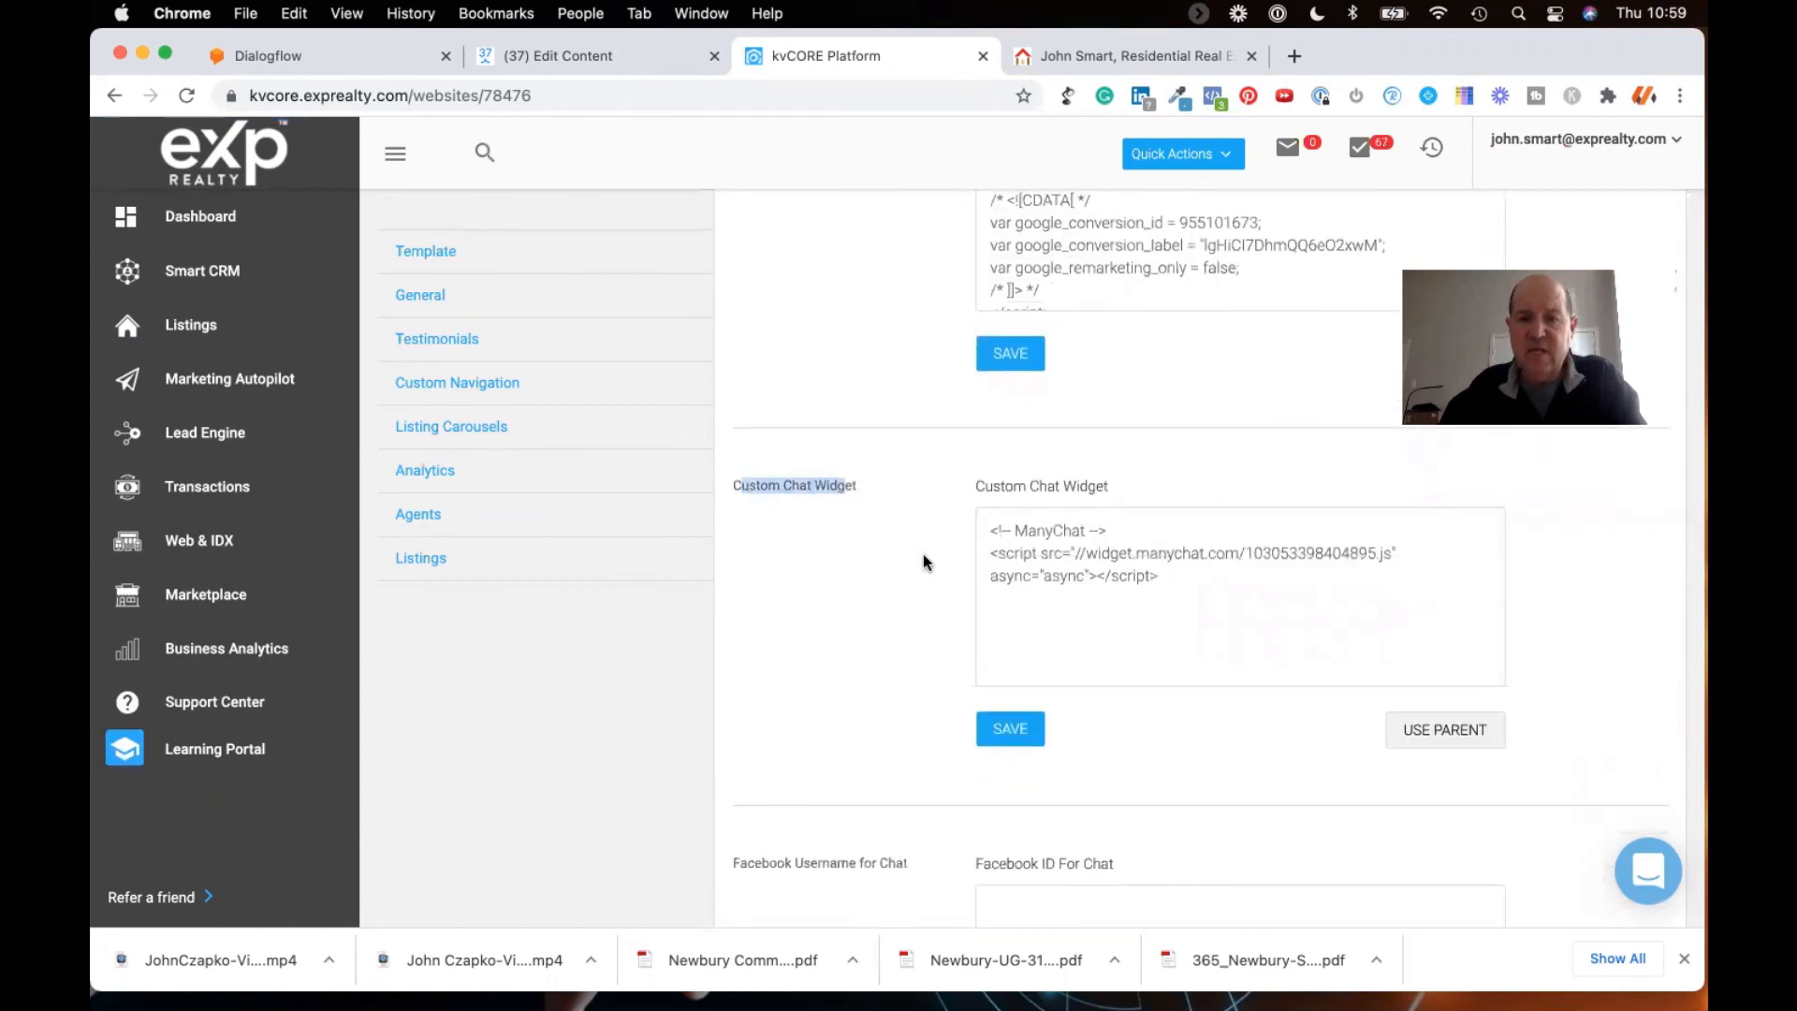
{"action": "left_click", "coordinate": [1182, 588]}
{"action": "key", "text": "super+a"}
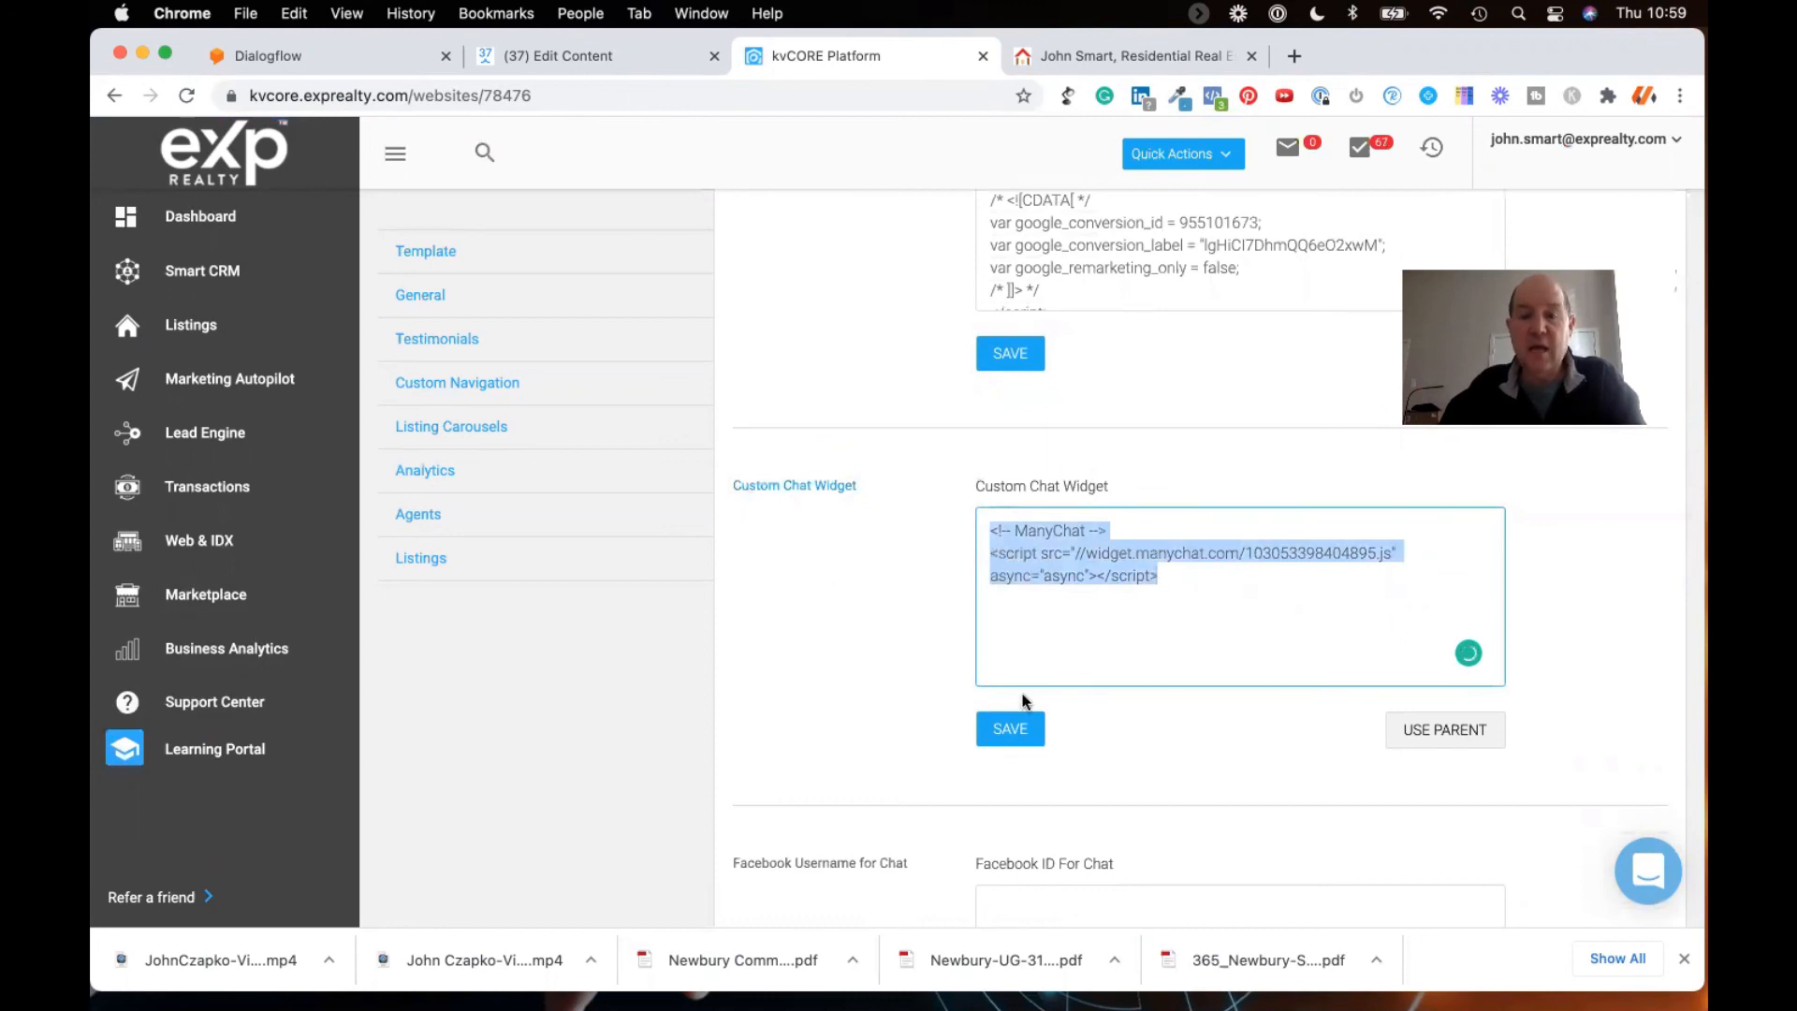
{"action": "left_click", "coordinate": [1005, 737]}
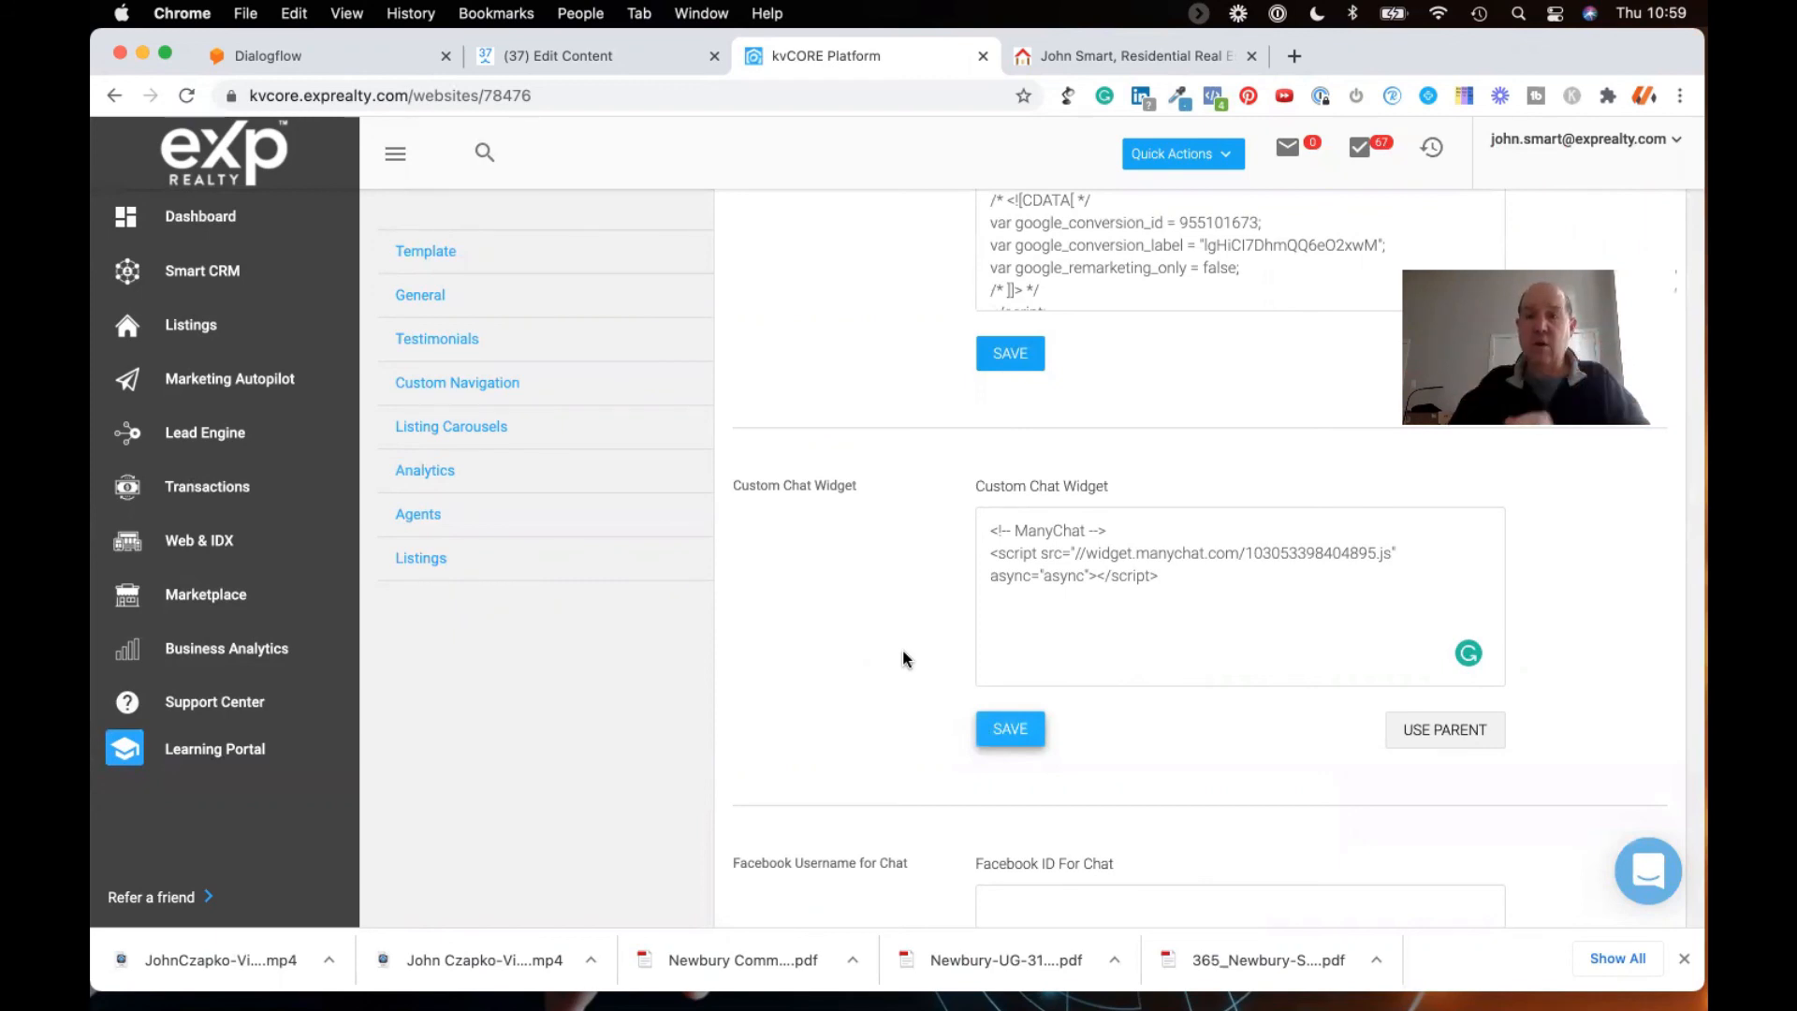
Step: Switch to the live real estate website and open its Messenger chat widget to review the chatbot's welcome message and options
{"action": "left_click", "coordinate": [1123, 55]}
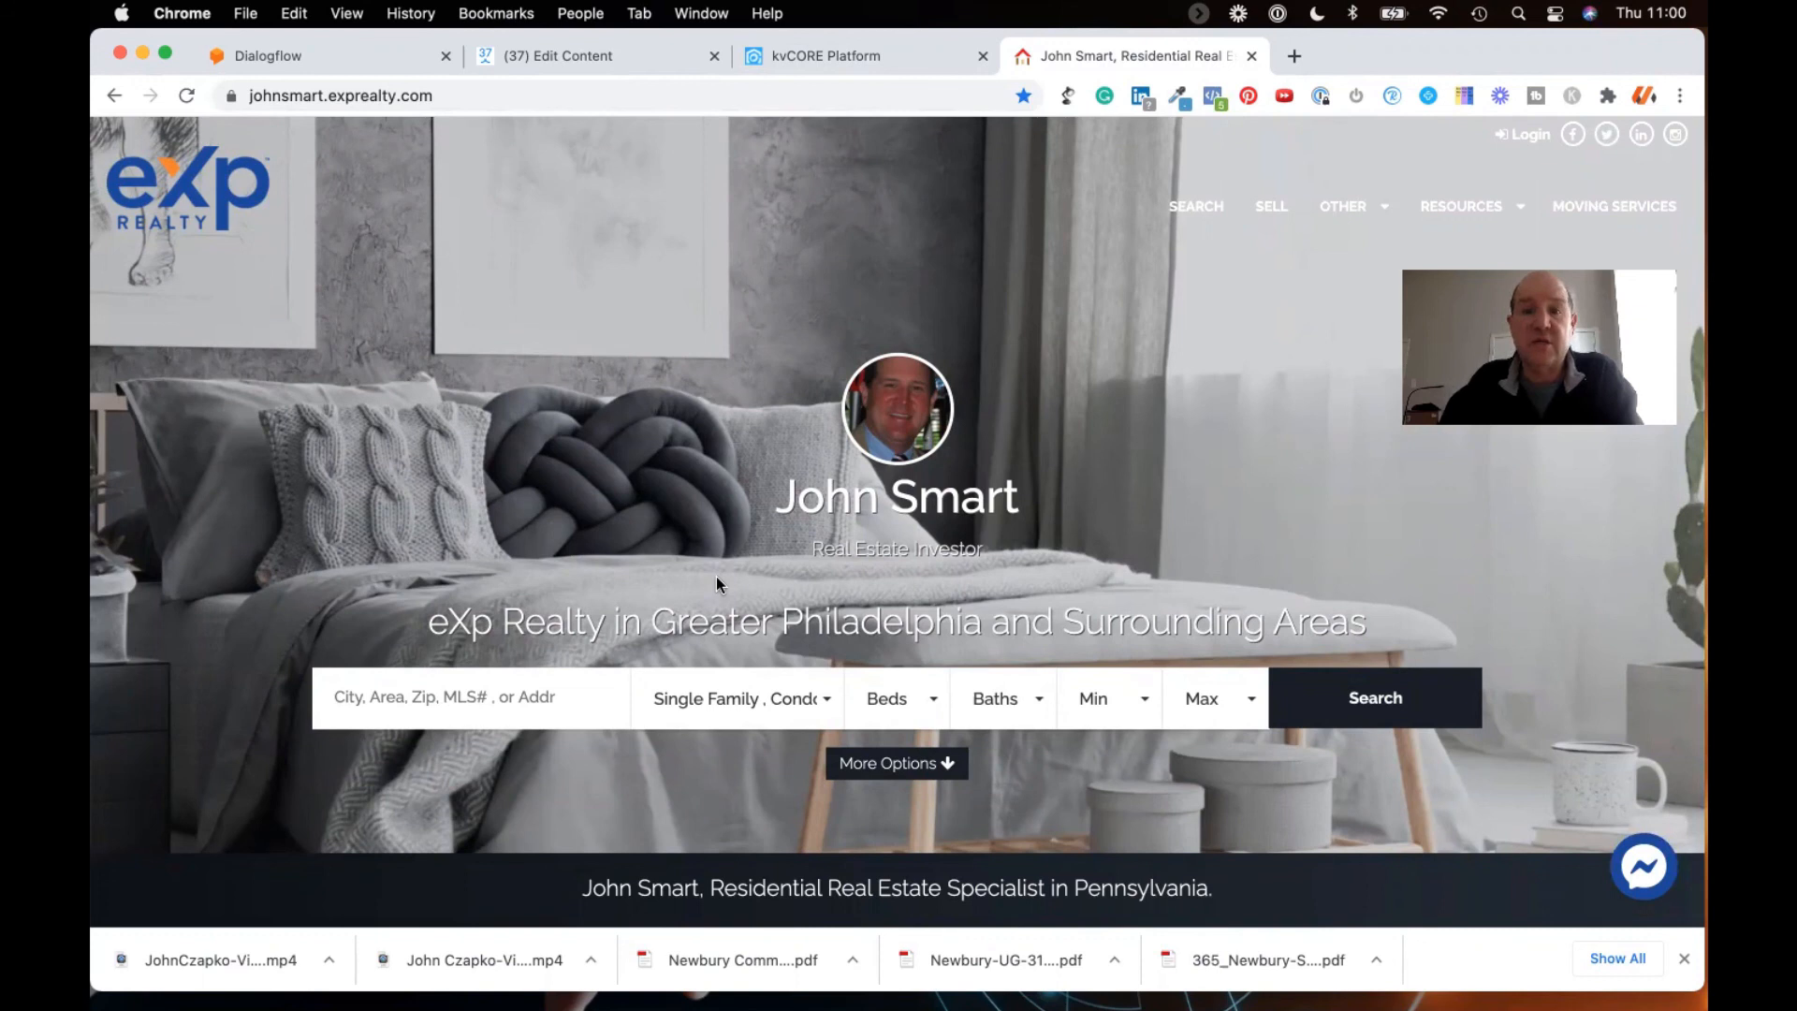
{"action": "scroll", "coordinate": [716, 578], "scroll_direction": "down", "scroll_amount": 3}
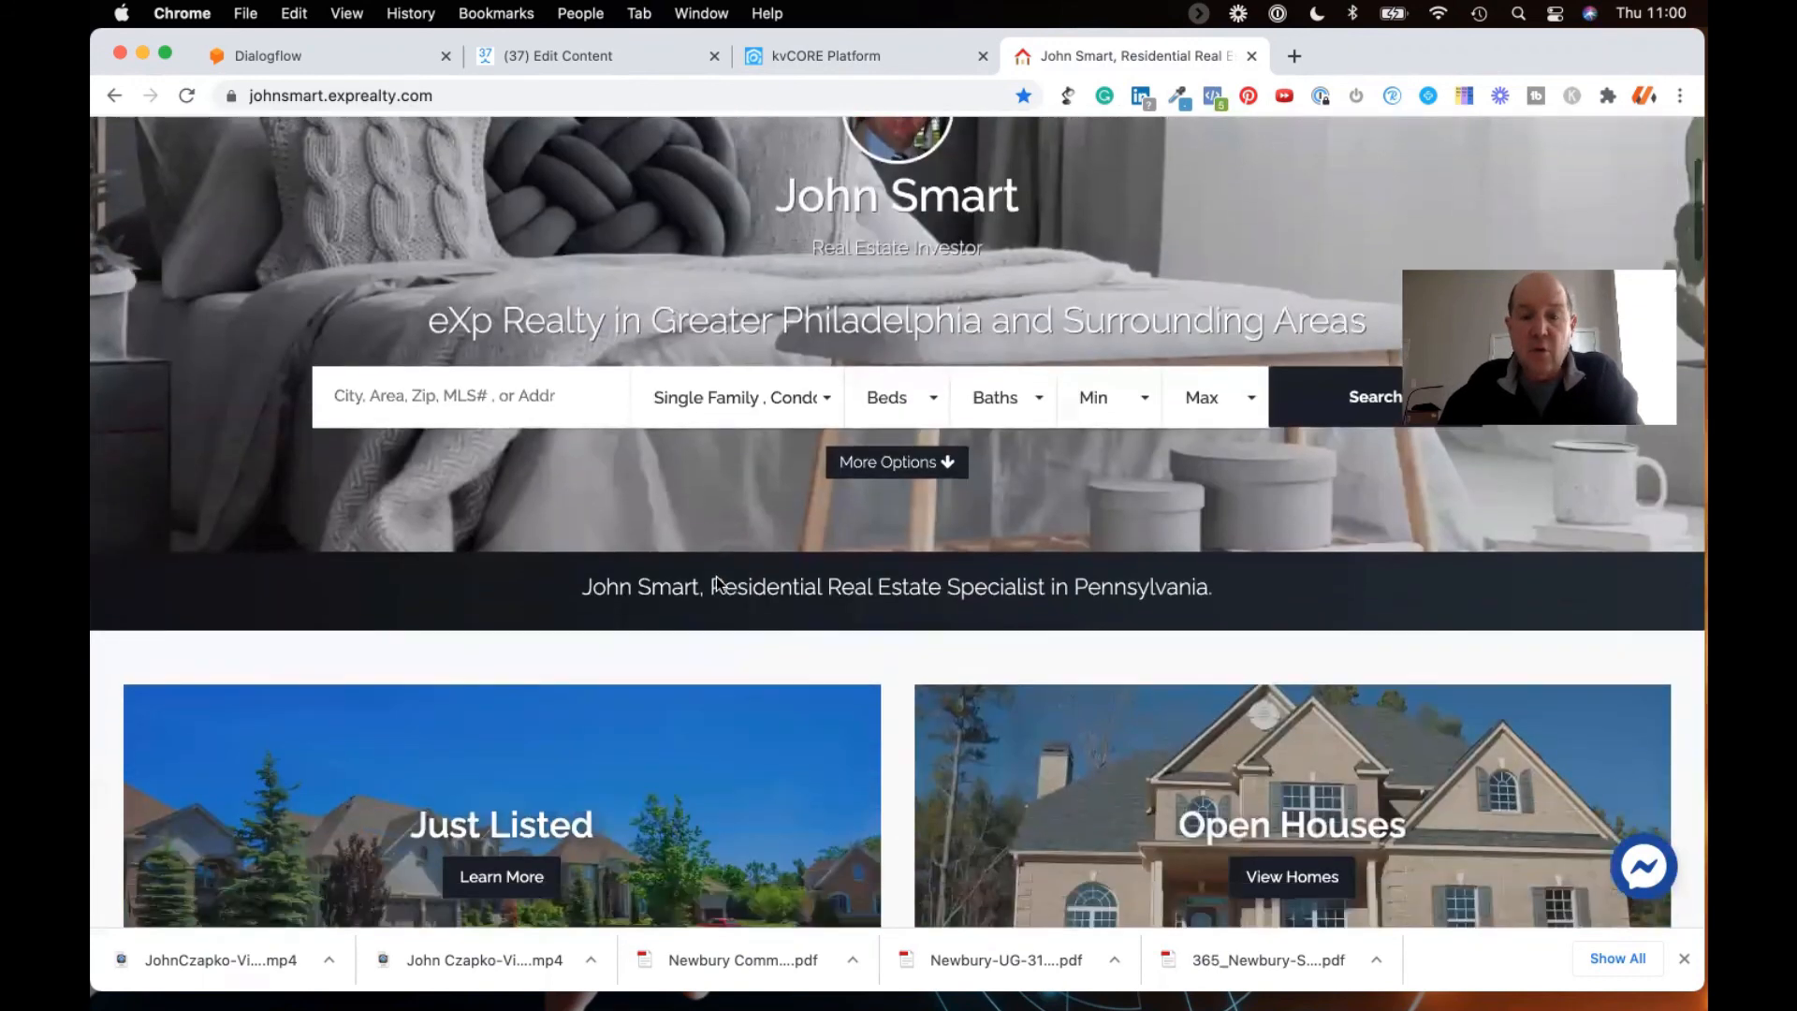
{"action": "scroll", "coordinate": [716, 575], "scroll_direction": "up", "scroll_amount": 3}
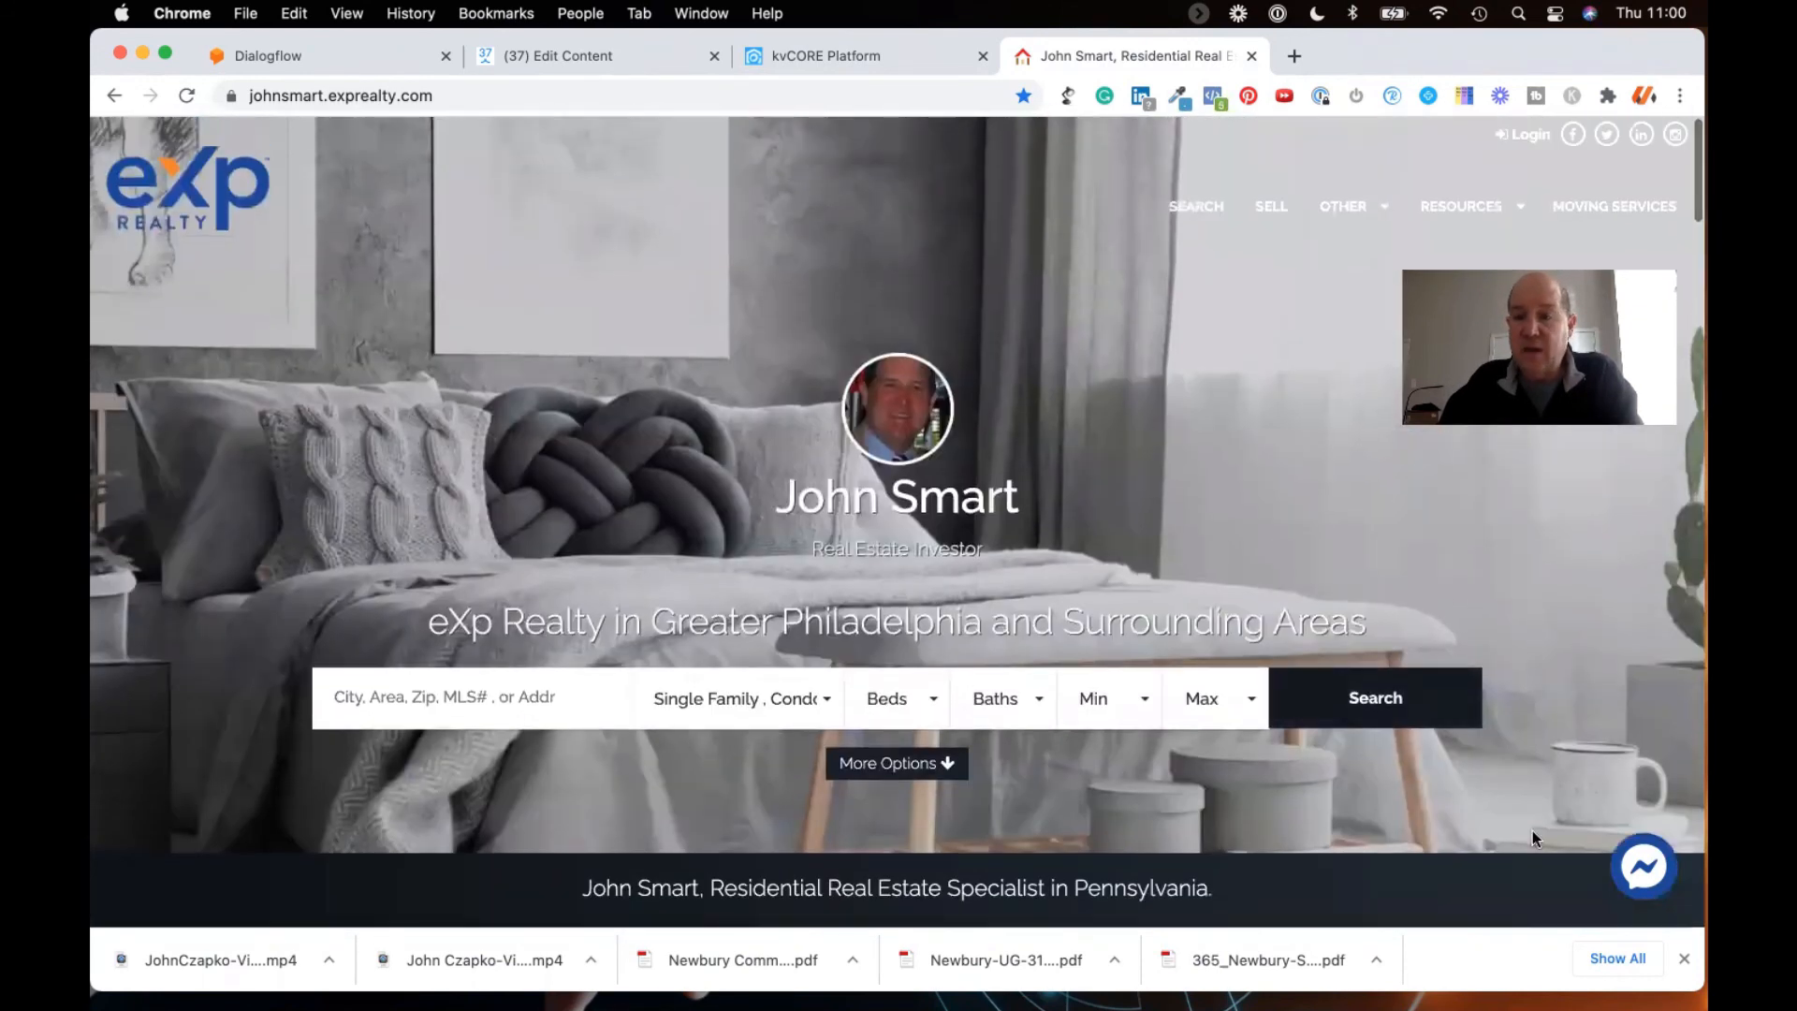
{"action": "left_click", "coordinate": [1658, 884]}
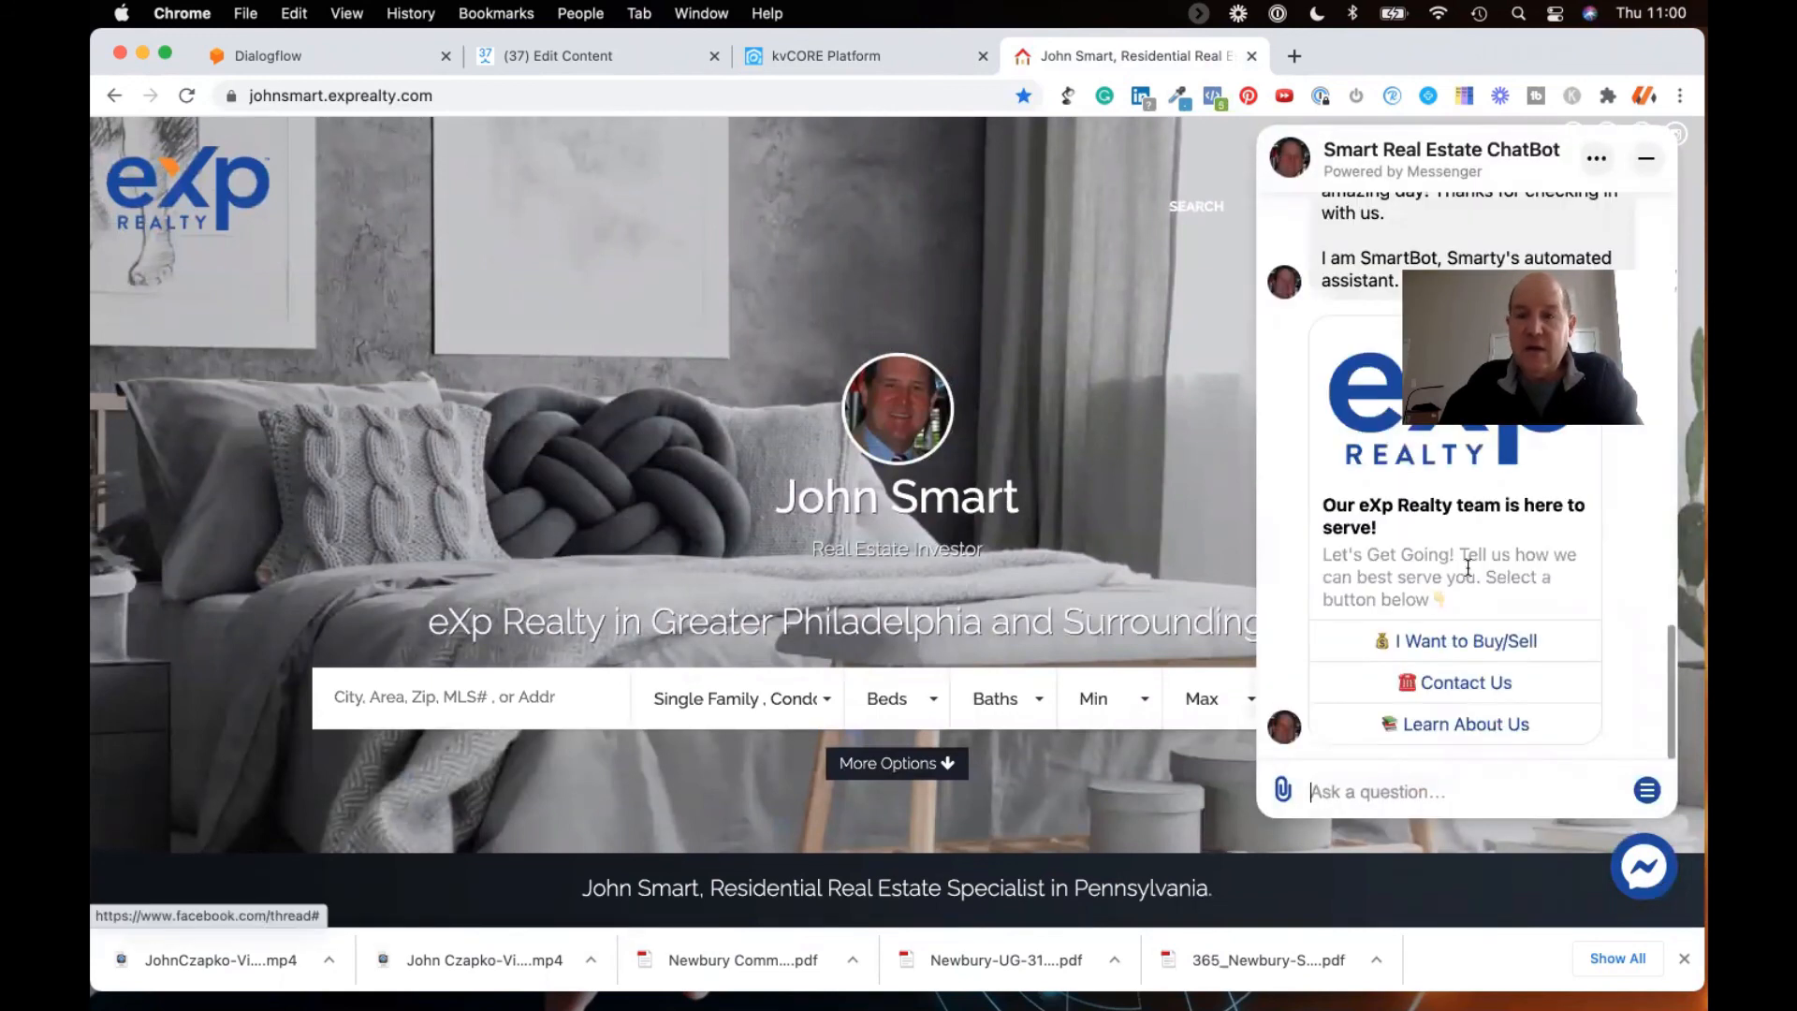
{"action": "scroll", "coordinate": [1467, 567], "scroll_direction": "up", "scroll_amount": 2}
{"action": "scroll", "coordinate": [1467, 567], "scroll_direction": "down", "scroll_amount": 2}
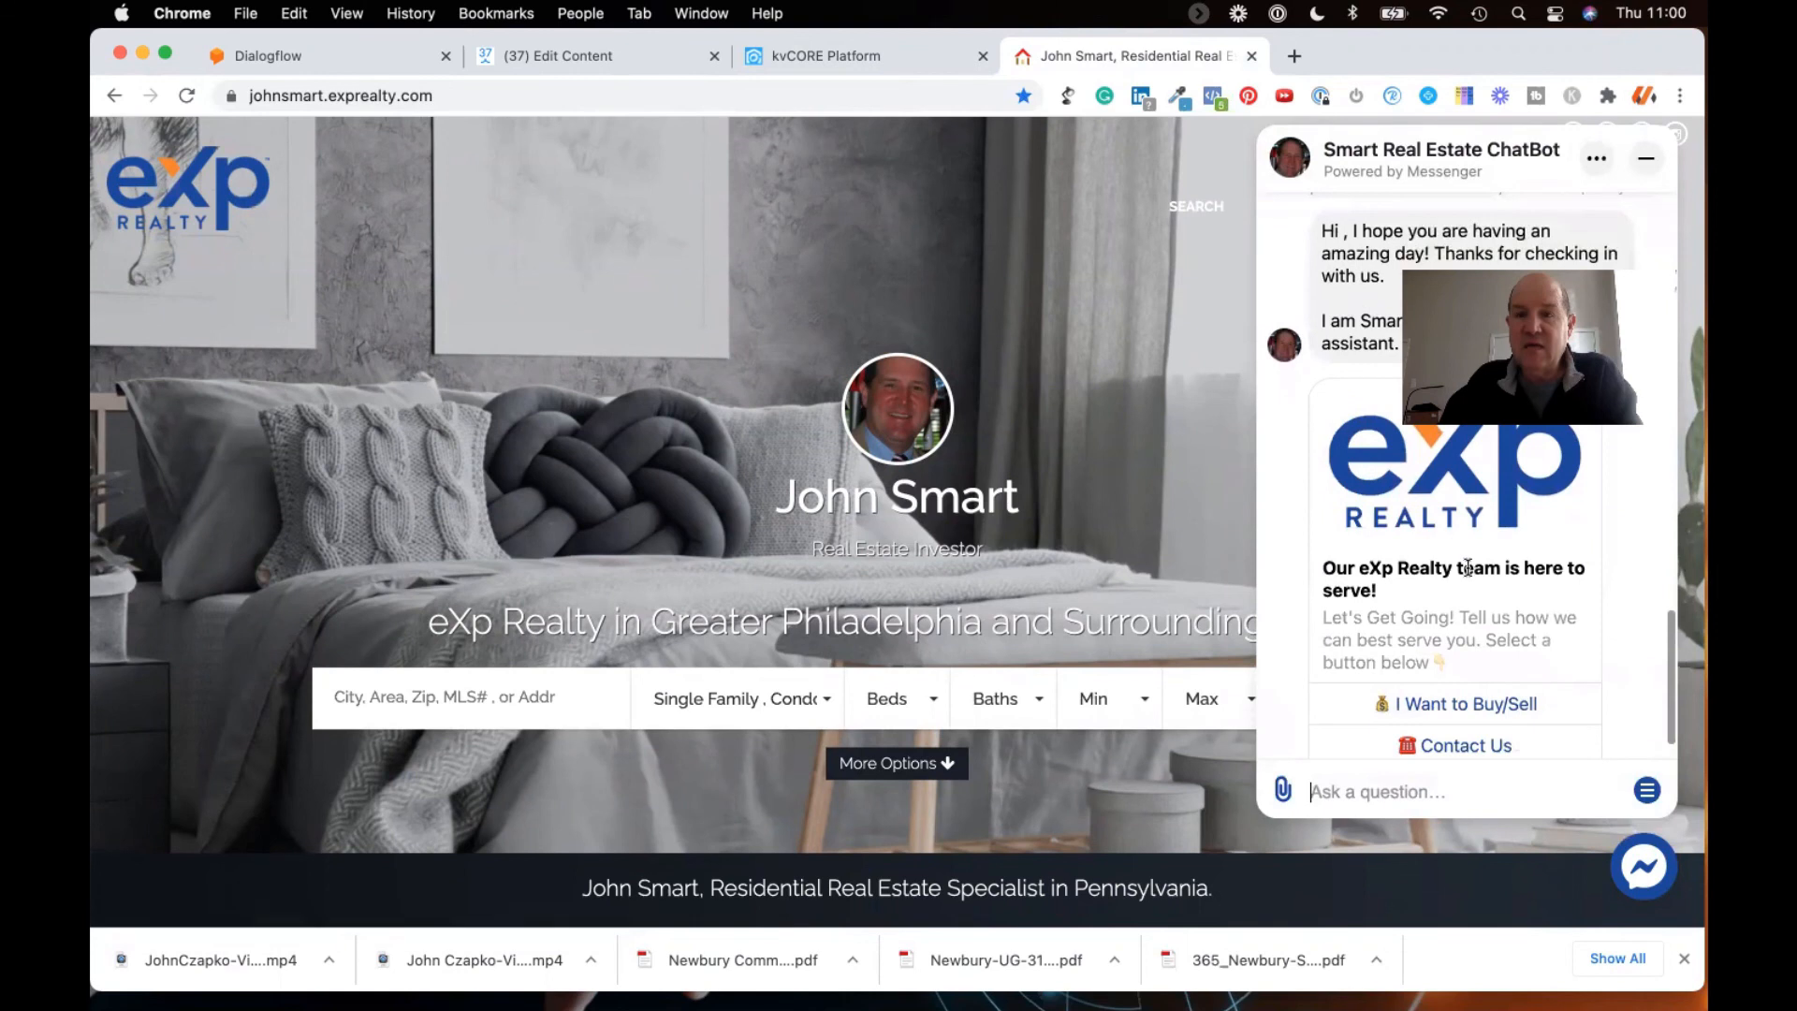